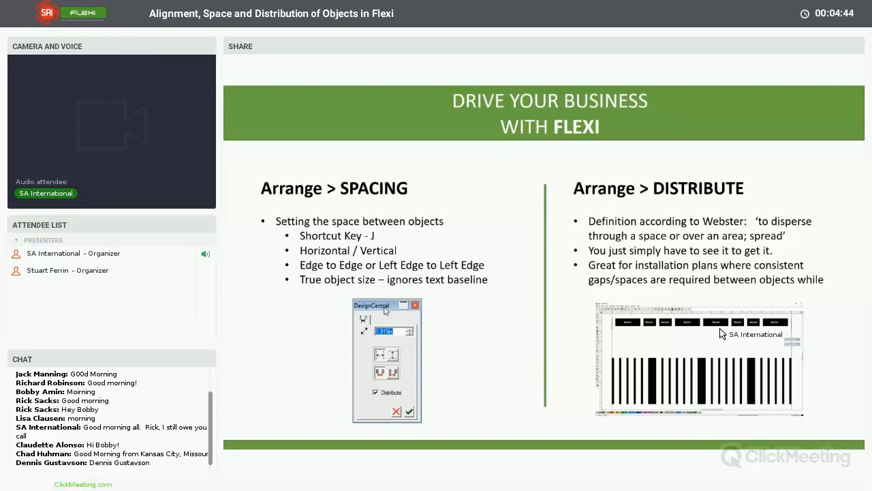
Step: Switch to Flexi and review the available Align options without applying any
key("alt+Tab")
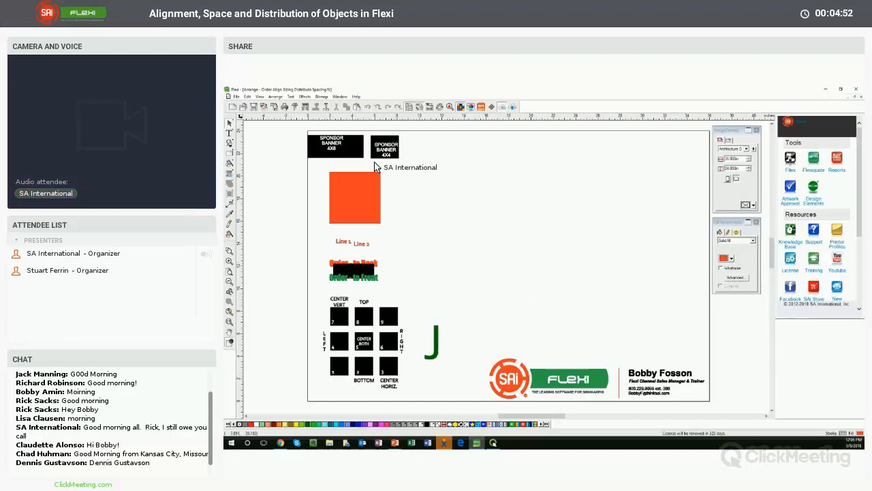
left_click(276, 97)
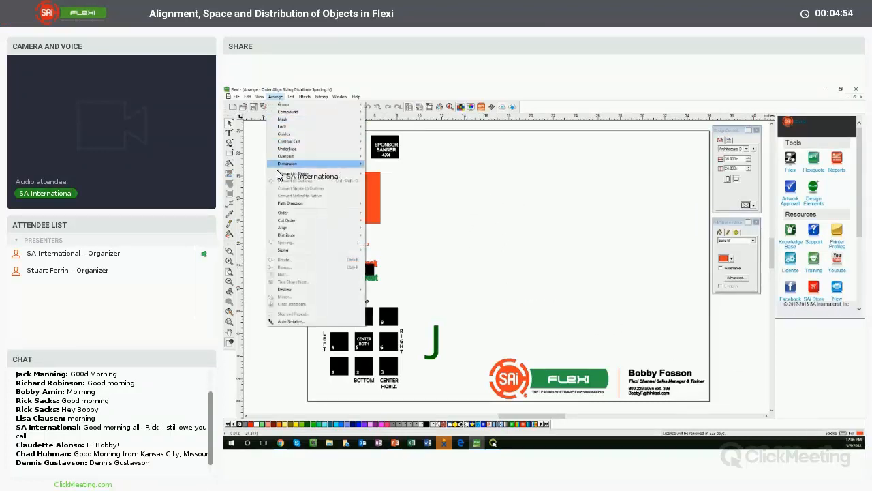
mouse_move(287, 229)
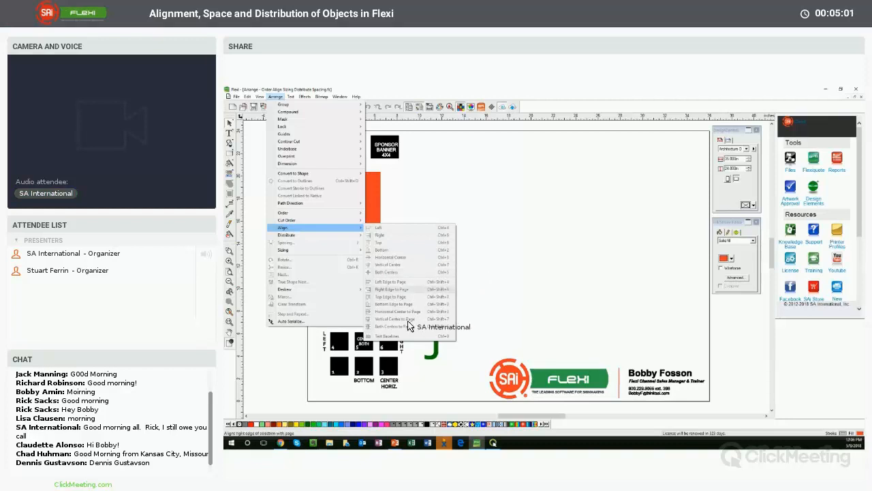
left_click(491, 242)
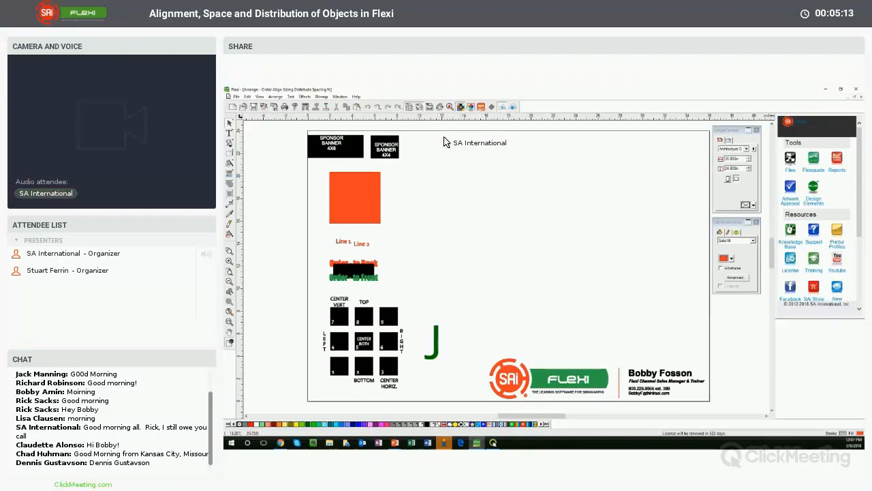
Step: Place an enlarged copy of the SPONSOR BANNER 4X4 design in the empty area of the page
left_click(395, 158)
left_click_drag(398, 162, 606, 300)
left_click(627, 261)
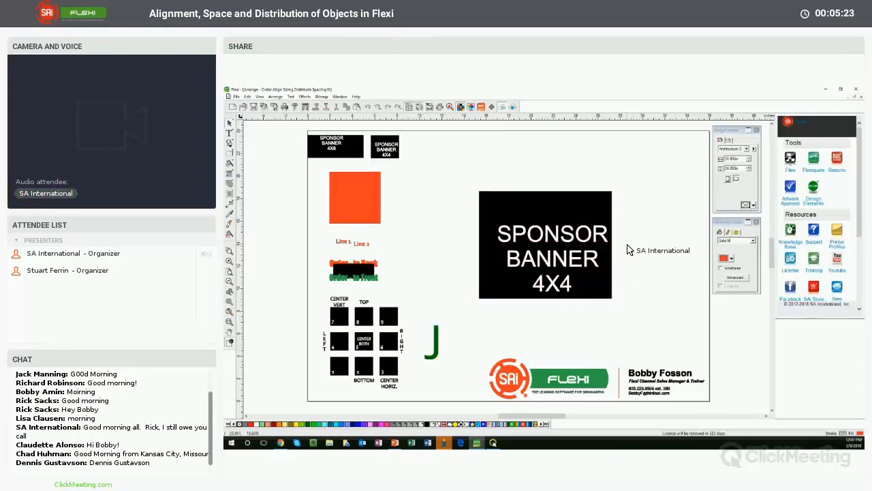
Step: Align the enlarged banner's text and black background by Both Centers, and undo the alignment
left_click(572, 245)
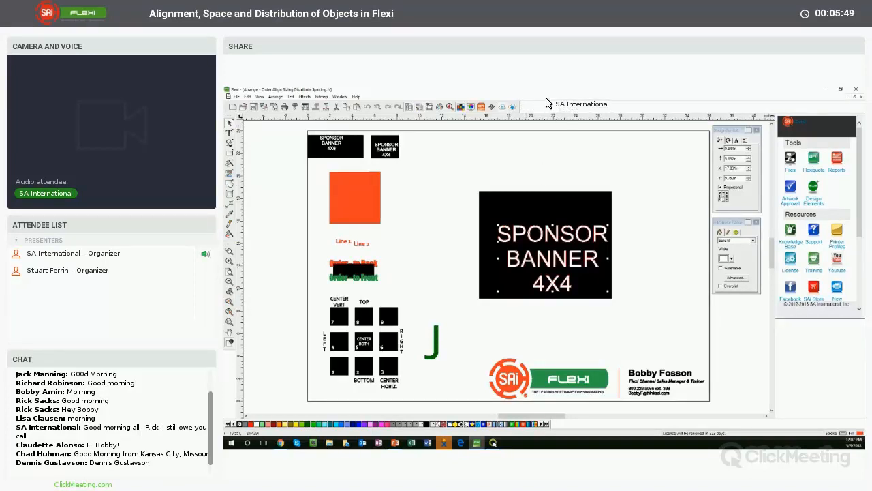
left_click(503, 162)
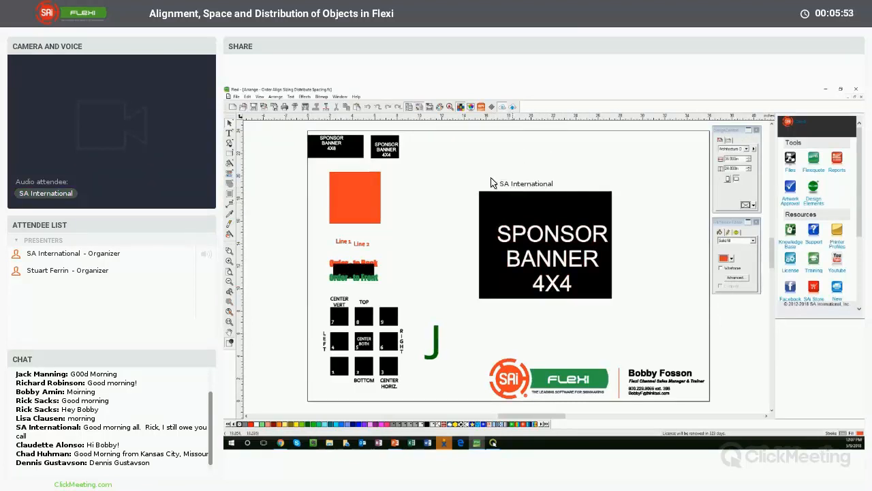
left_click_drag(473, 174, 636, 330)
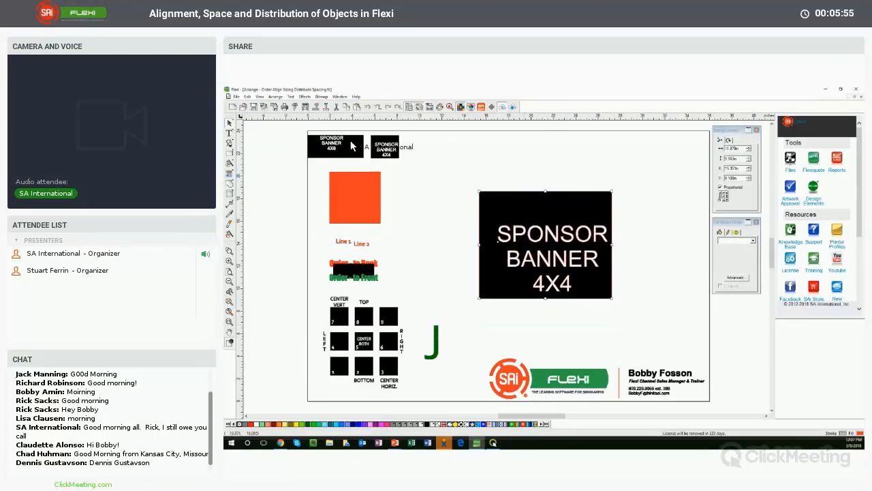
left_click(276, 96)
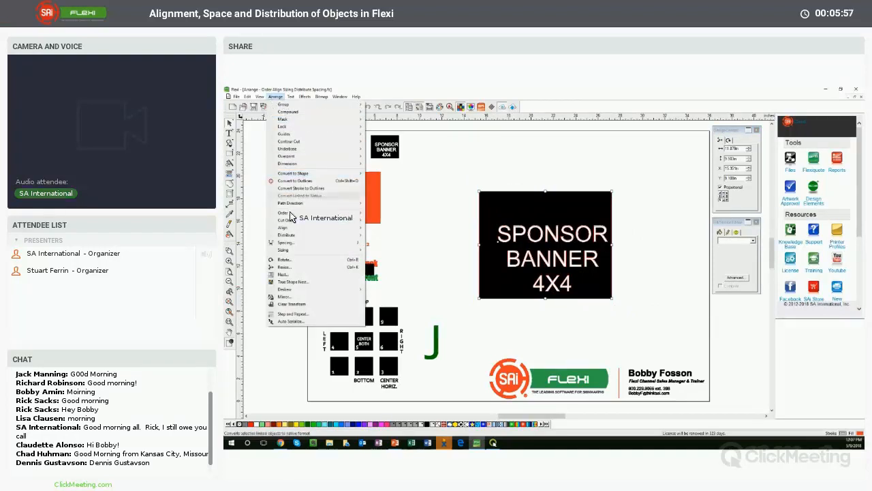
mouse_move(289, 226)
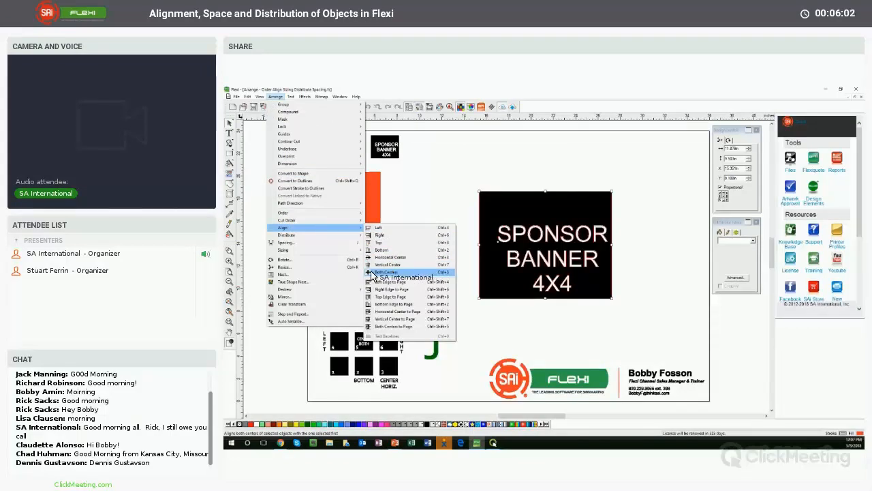
left_click(439, 272)
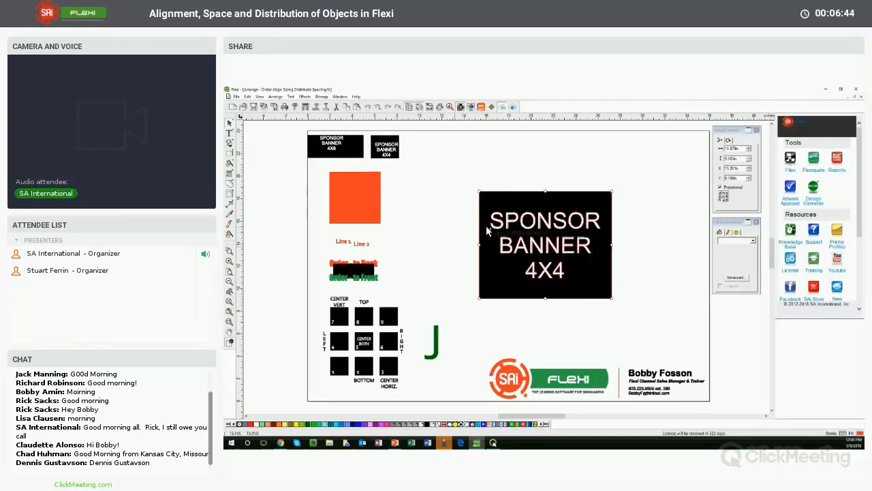
left_click(455, 228)
left_click_drag(503, 229, 510, 243)
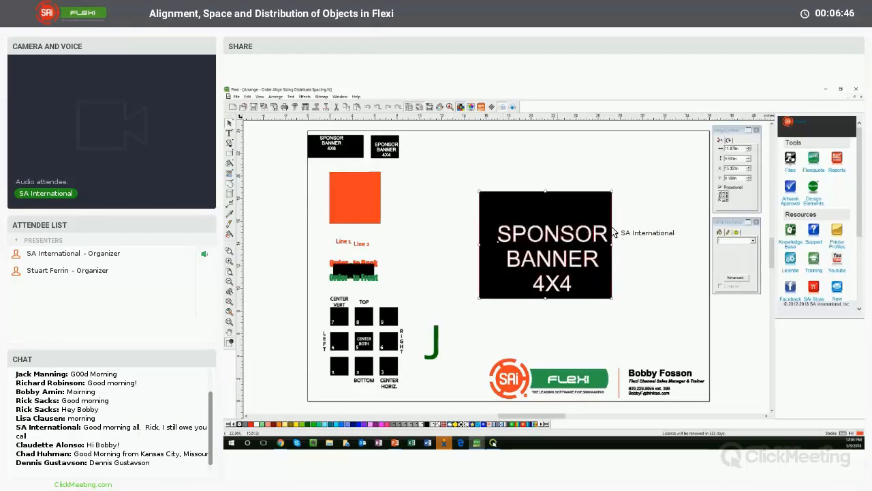
Step: Align the enlarged banner by Both Centers with the text selected first as the reference, and undo the alignment
left_click(613, 231)
left_click(573, 242)
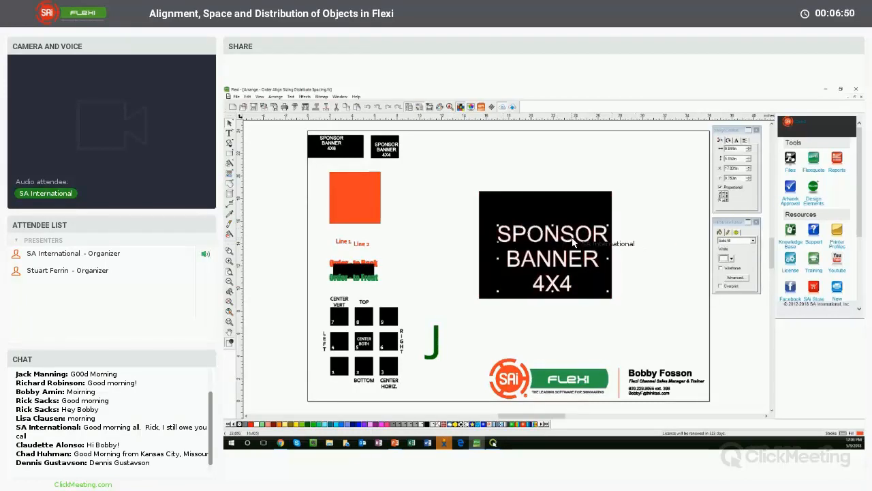
left_click(531, 204)
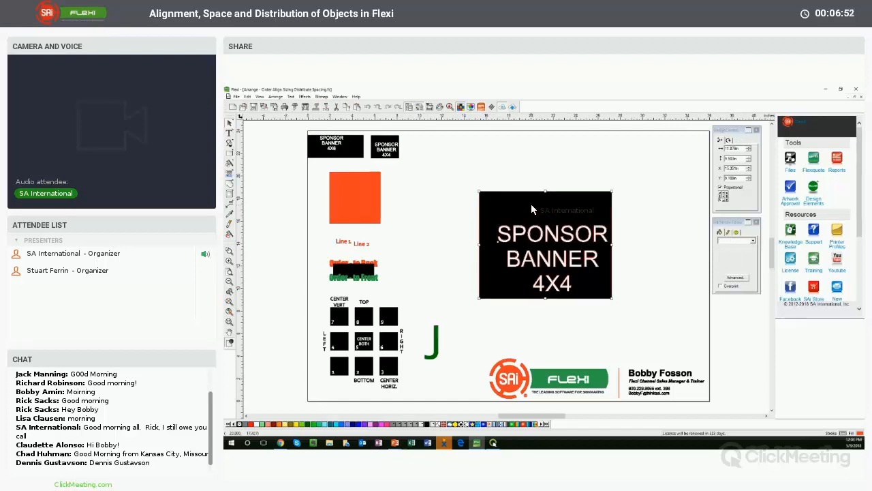
left_click(276, 97)
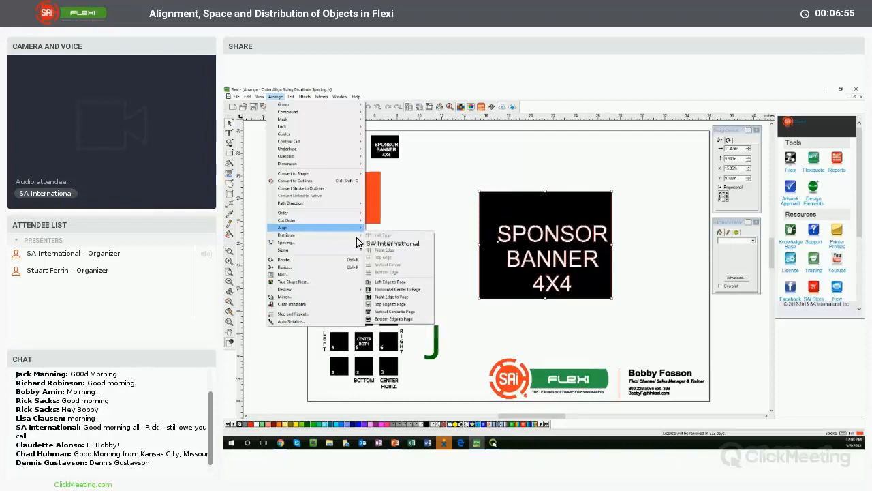
mouse_move(290, 228)
left_click(383, 273)
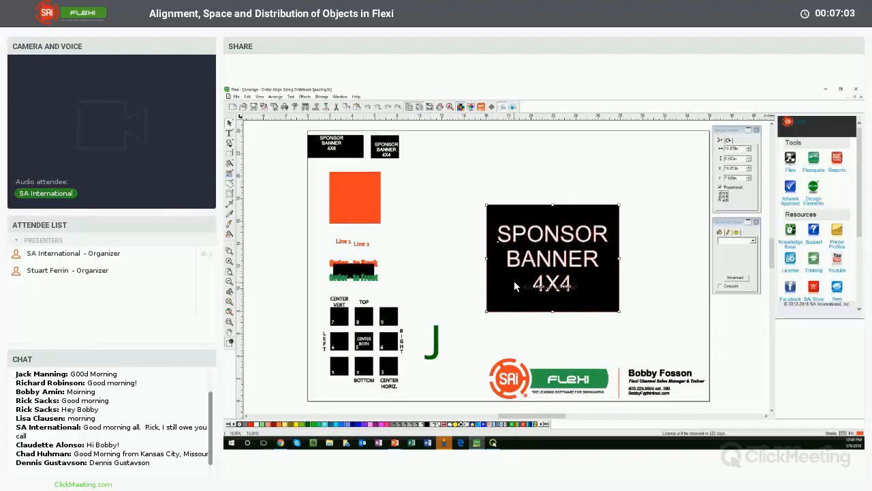
key("ctrl+z")
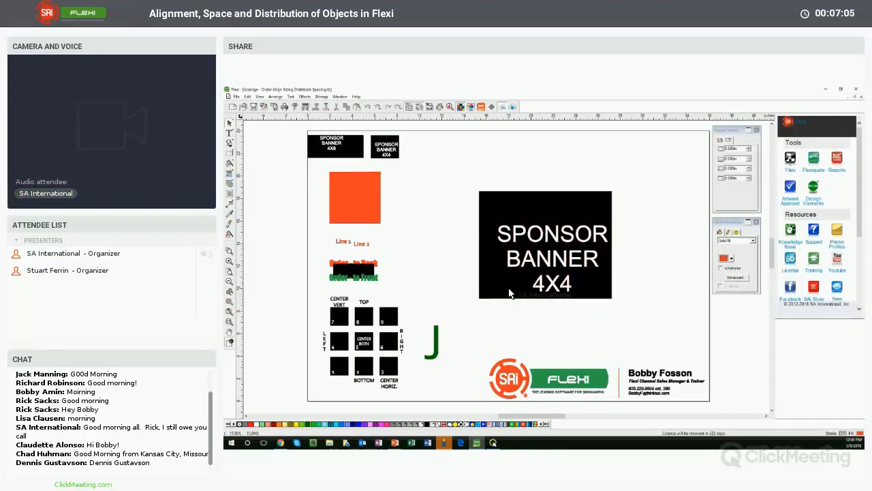
Step: Center the banner text on its black background with Both Centers, selecting the background first as the reference
left_click(486, 293)
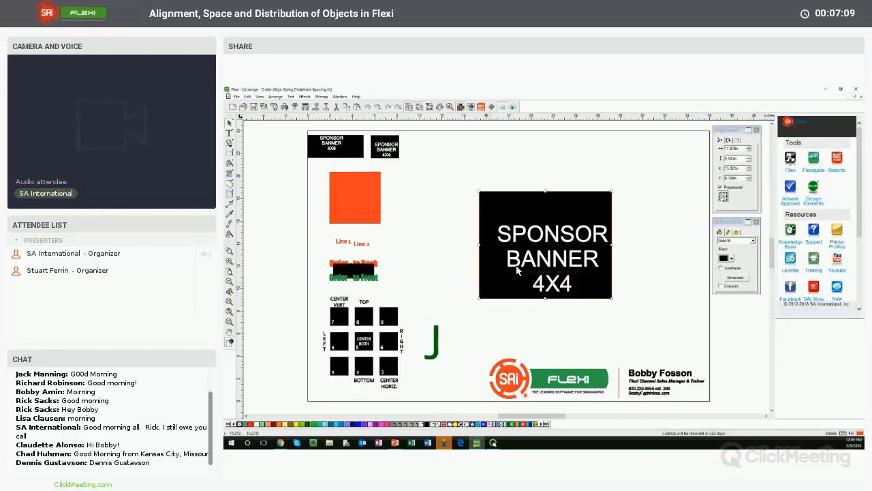
left_click(519, 238, "shift")
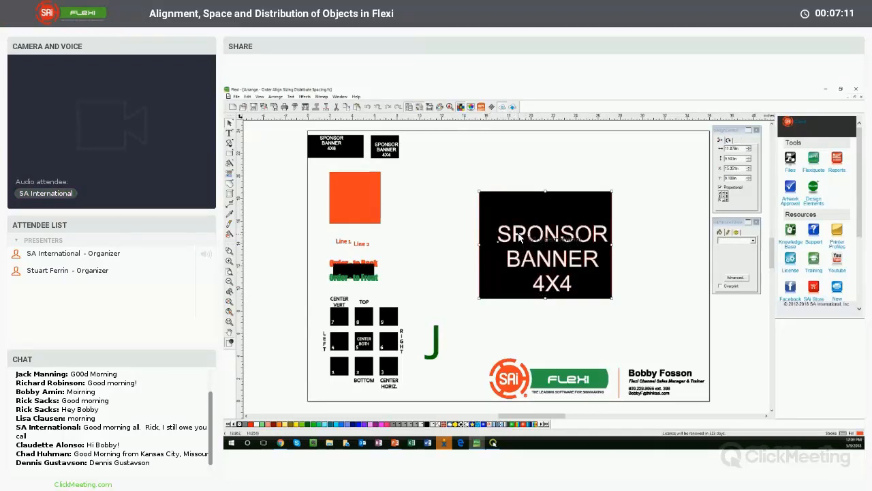
left_click(274, 97)
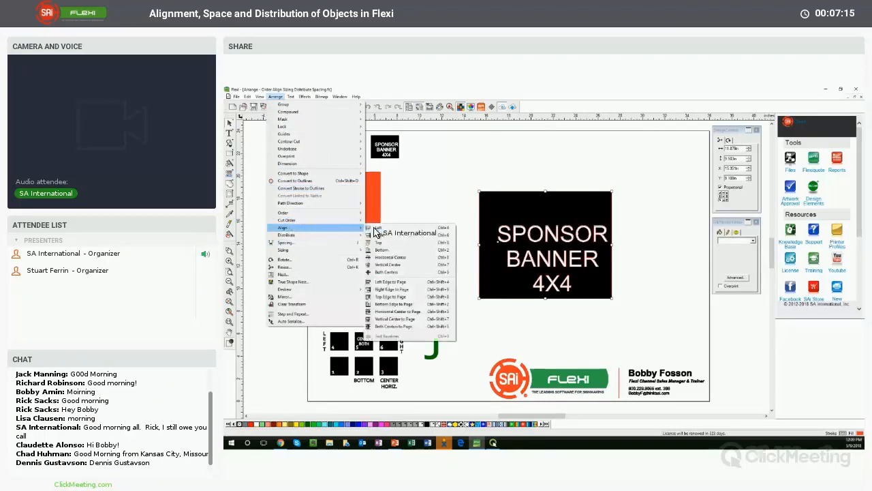
mouse_move(357, 229)
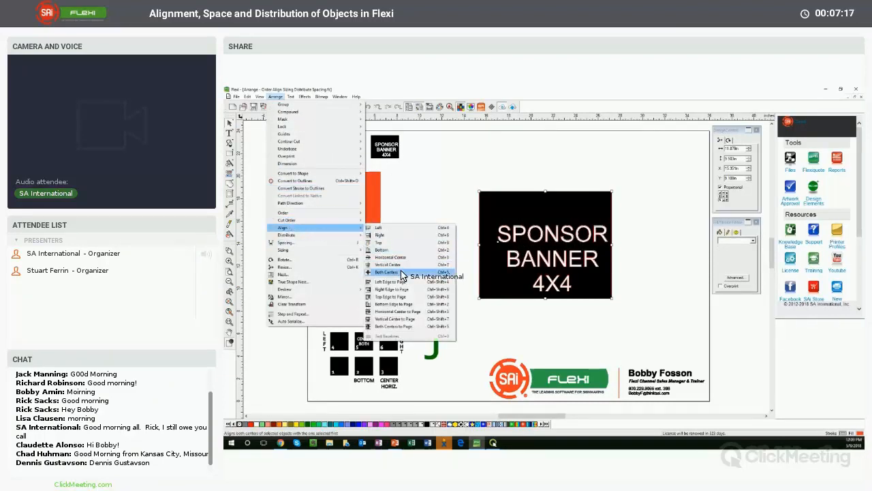
left_click(403, 273)
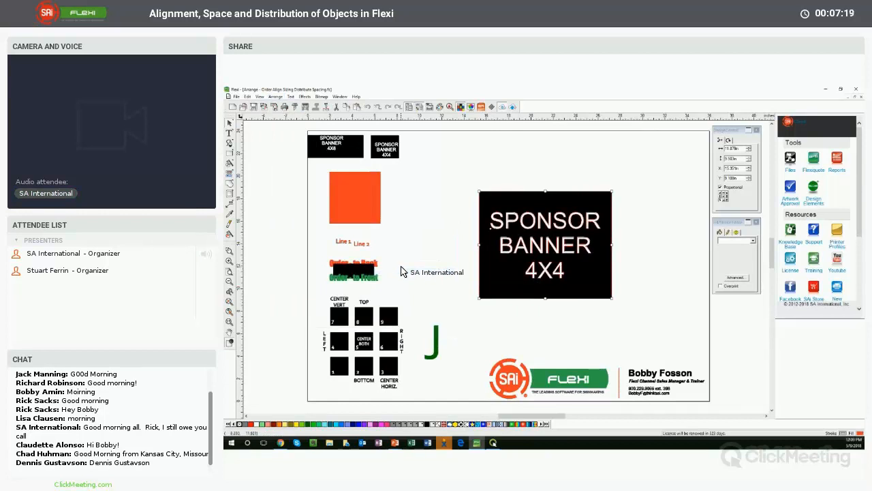
left_click(417, 243)
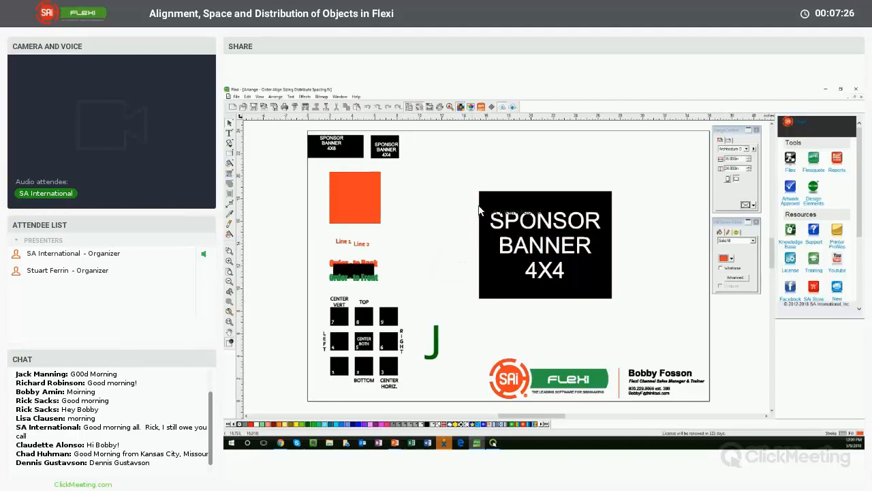
Step: Delete the enlarged SPONSOR BANNER 4X4 text and its black background
left_click(539, 208)
left_click_drag(452, 175, 640, 318)
key("Delete")
Step: Examine the page size presets and their options in DesignCentral, and return the palette to the edge of the workspace
left_click(353, 192)
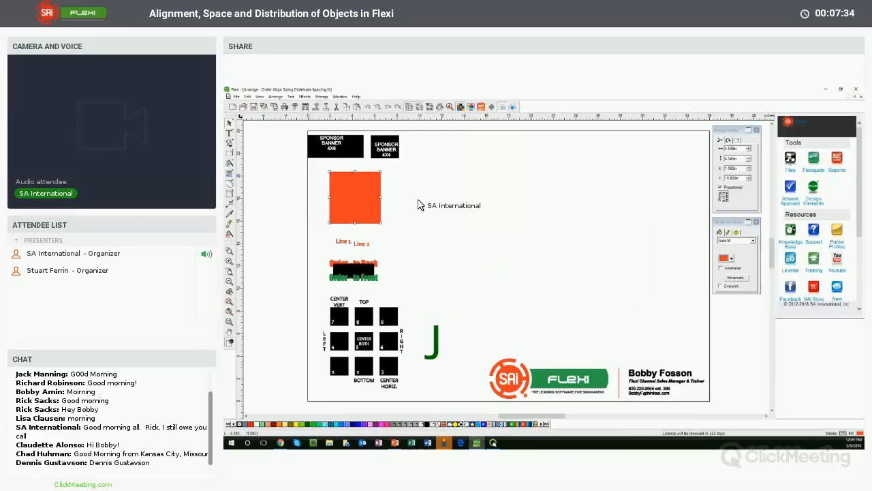
left_click_drag(724, 130, 519, 169)
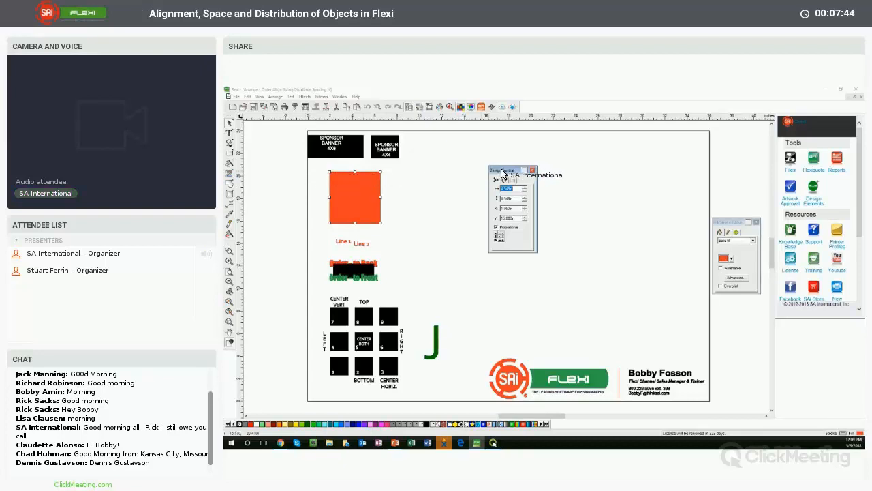
left_click(468, 168)
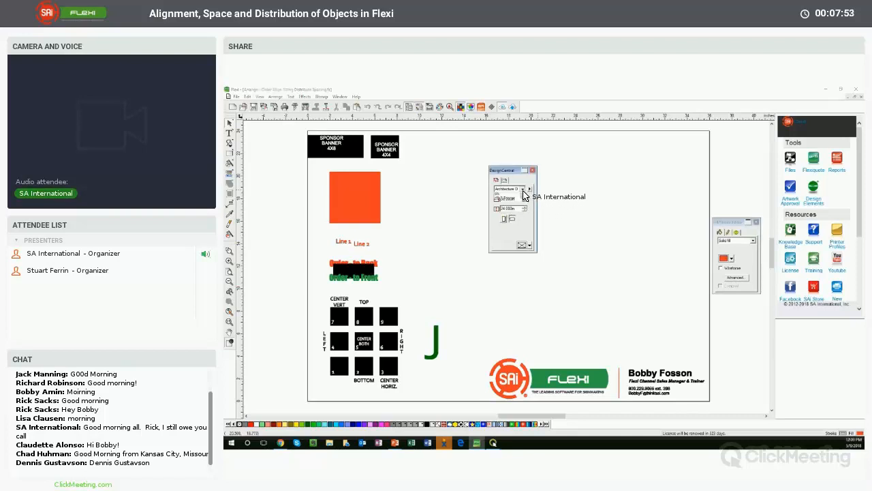
left_click(522, 189)
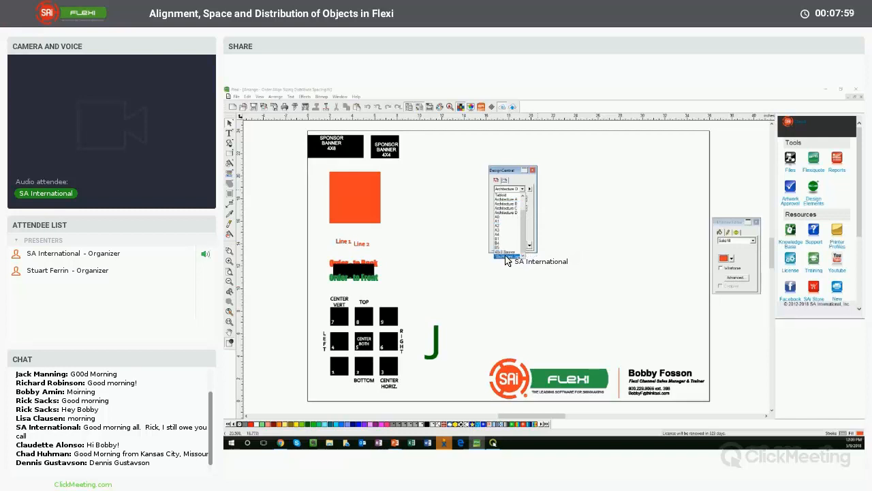
left_click(530, 188)
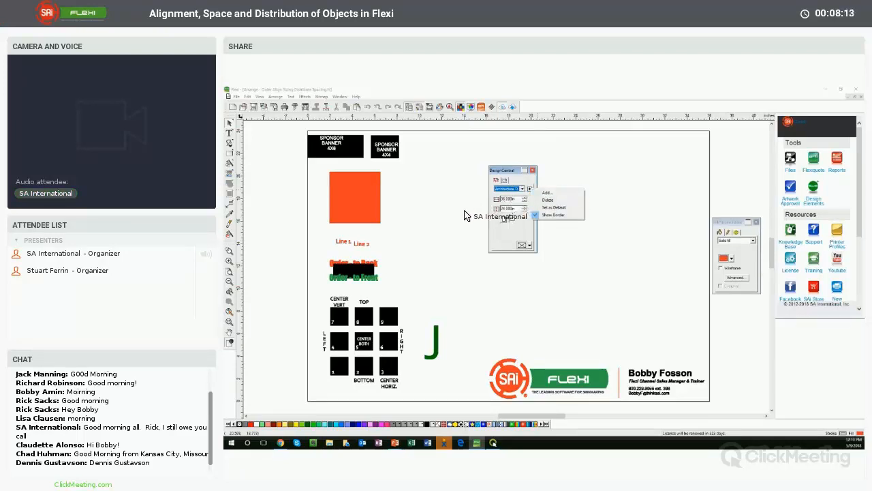
key("Escape")
left_click_drag(511, 170, 731, 137)
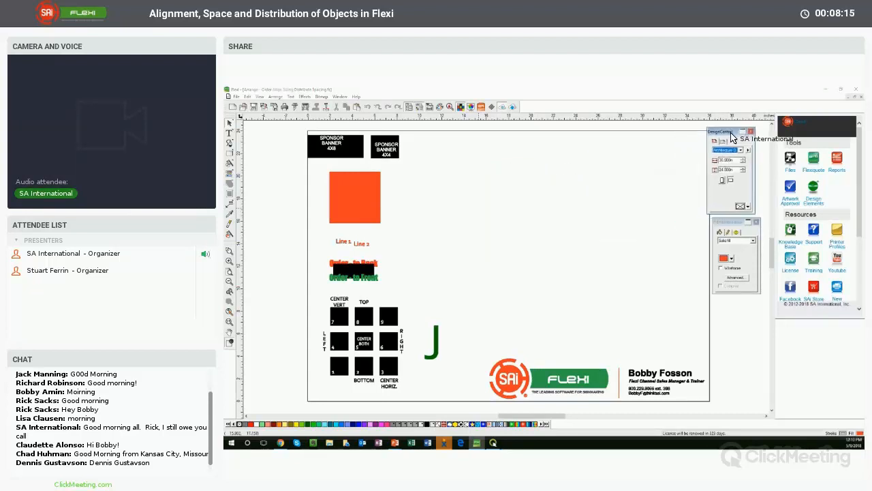
Step: Align the orange square's left edge to the page, followed by its right edge to the page
left_click(355, 203)
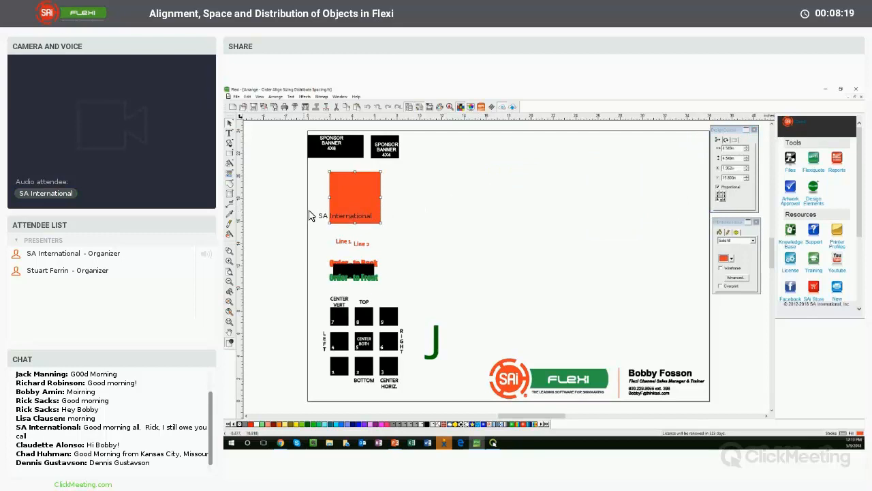
left_click(275, 96)
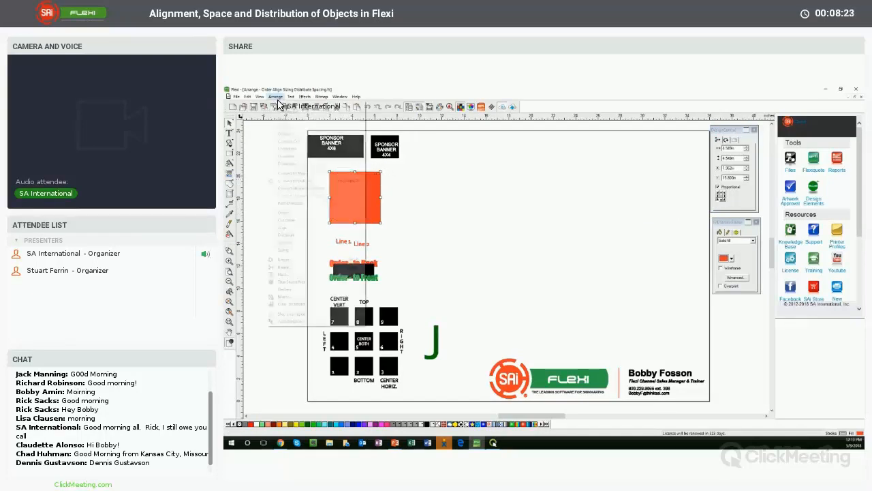
mouse_move(310, 233)
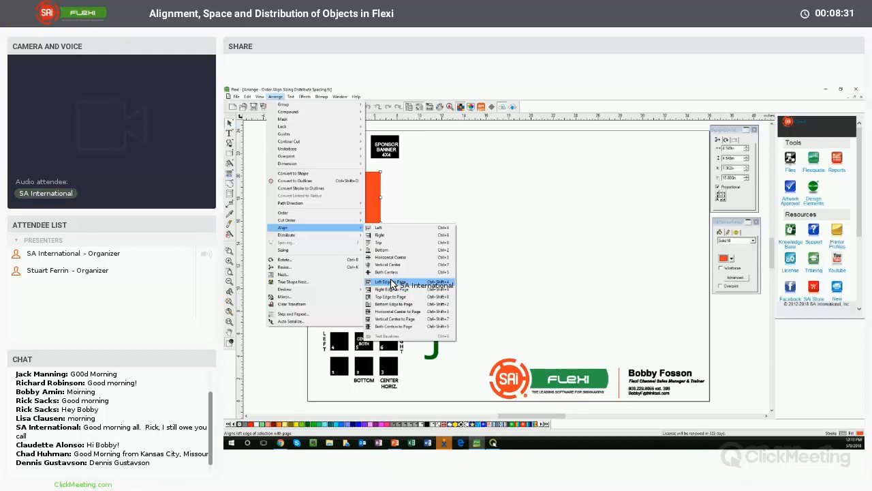
left_click(392, 282)
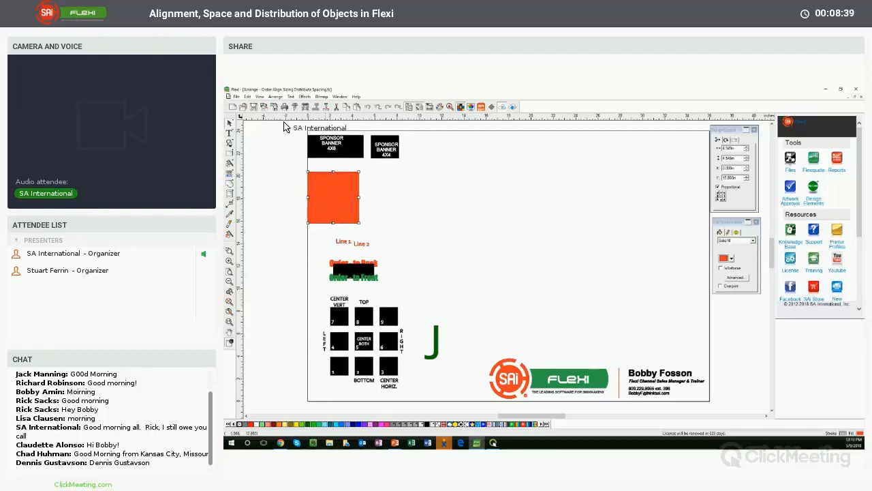
left_click(275, 97)
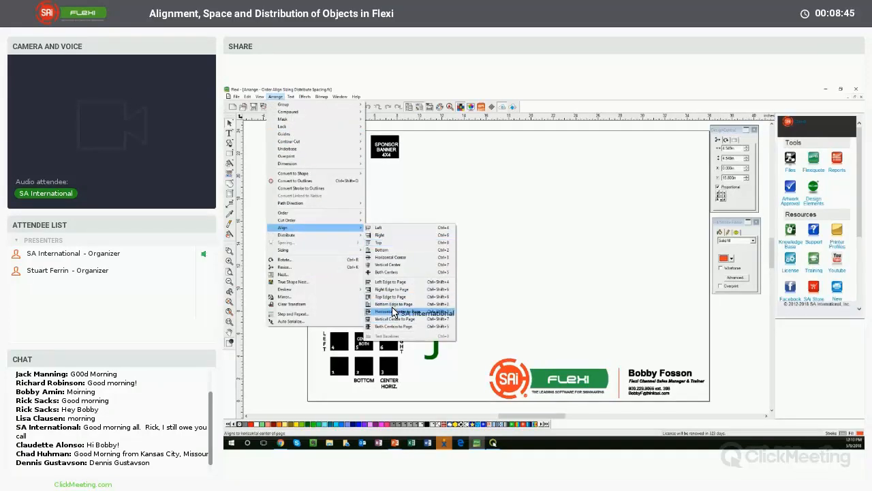
left_click(424, 290)
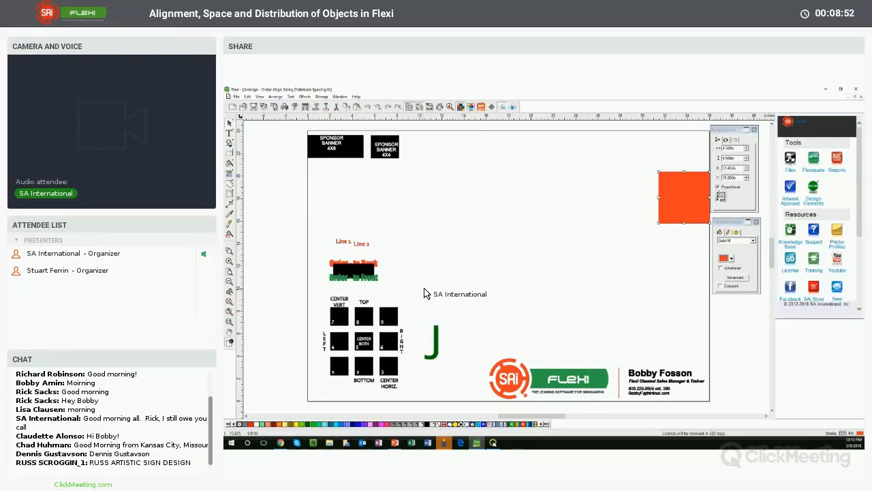
Step: Move the numeric keypad diagram to the upper middle of the page and place the orange square beside it
left_click(525, 221)
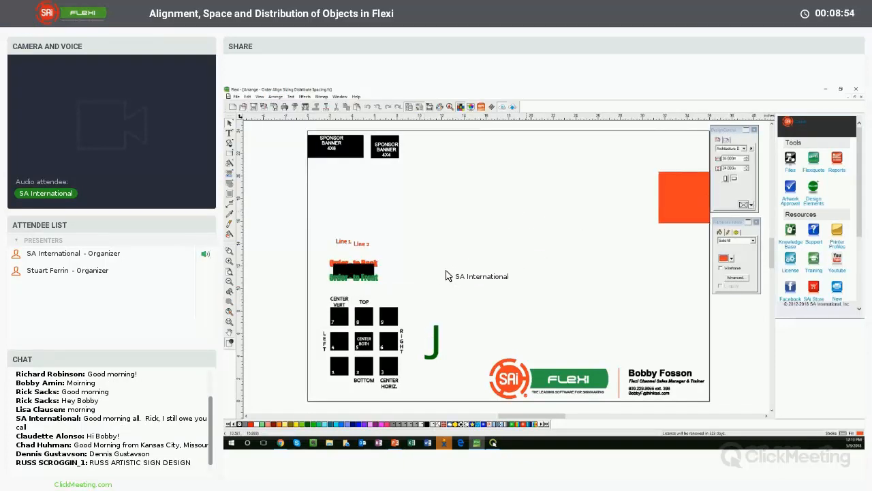
left_click_drag(315, 290, 428, 394)
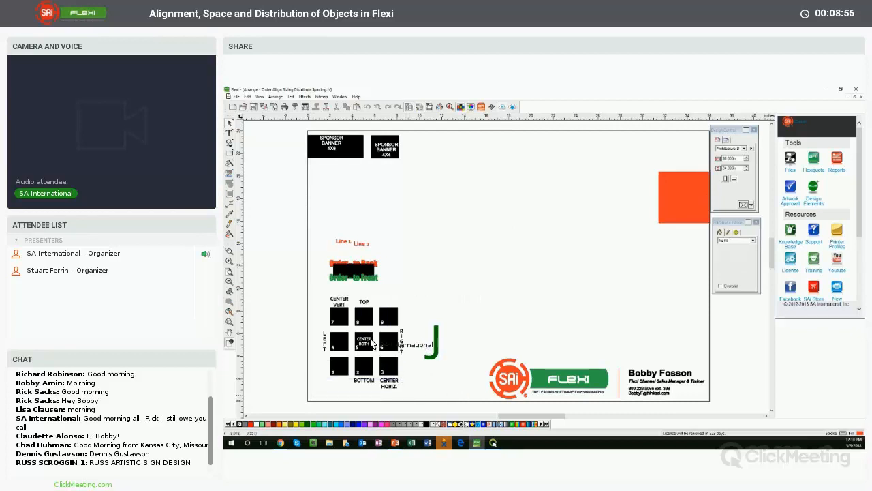
left_click_drag(372, 343, 532, 220)
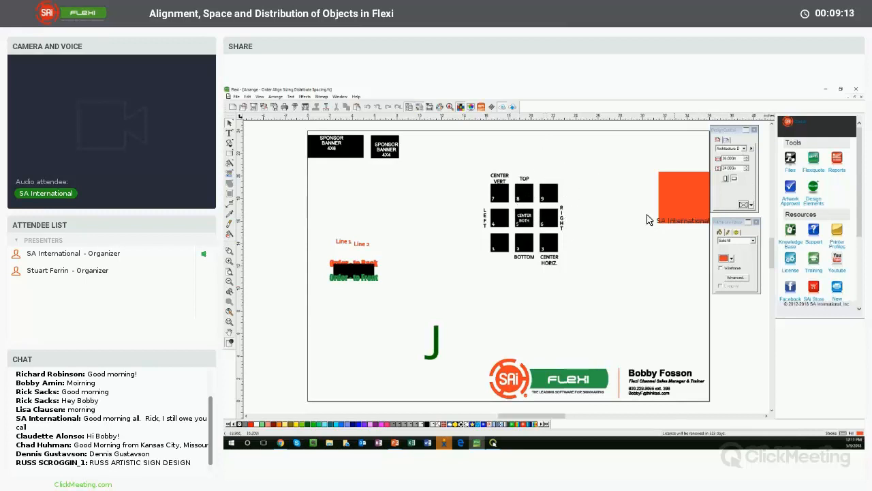
left_click_drag(686, 197, 597, 221)
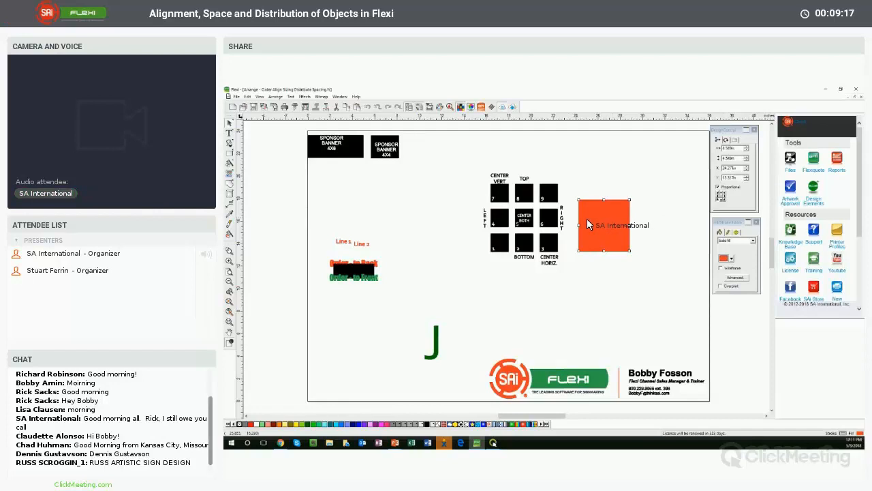
left_click(467, 205)
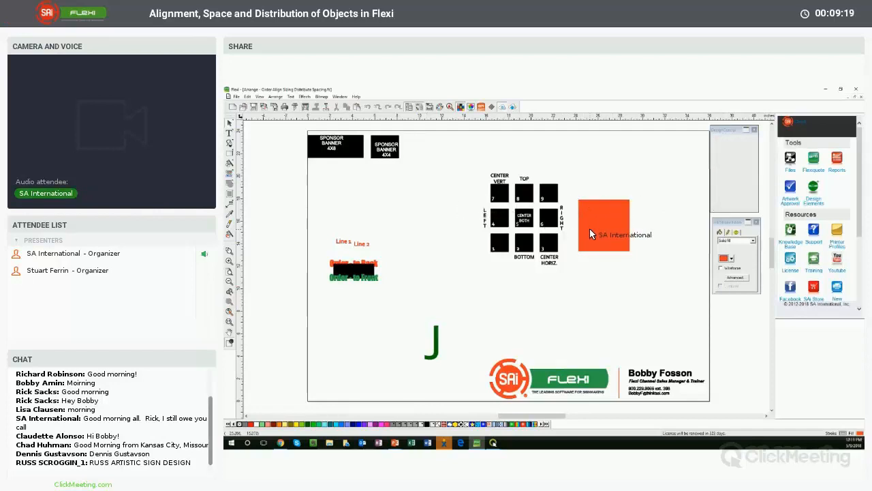
Step: Duplicate the orange square with an offset, fill the copy black, and reshape it to about 8.1 in wide by 2.6 in high
left_click_drag(590, 229, 611, 212)
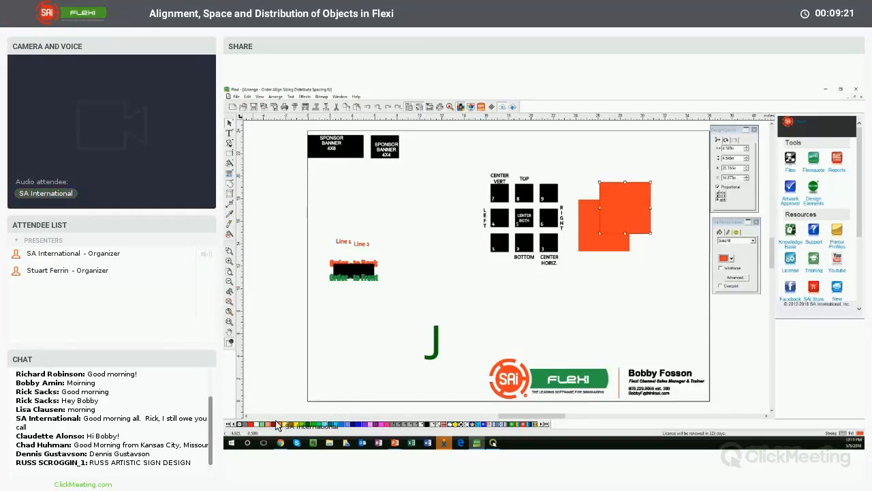
left_click(477, 424)
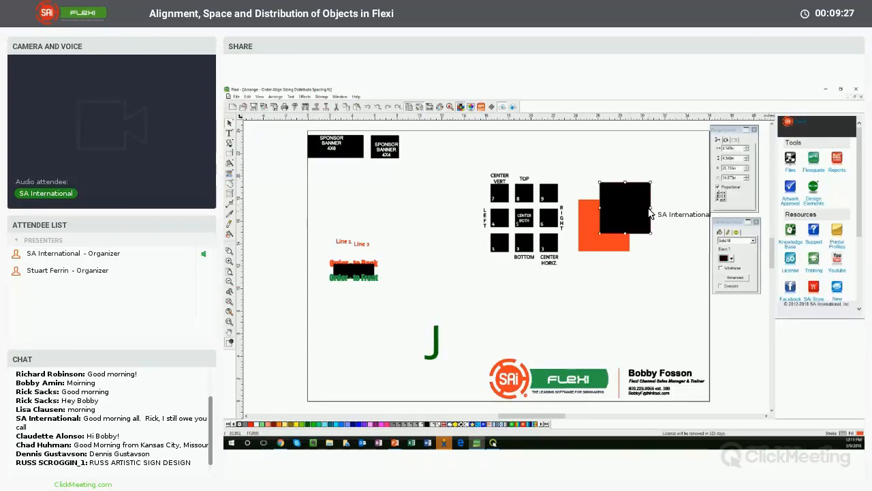
left_click_drag(650, 214, 689, 214)
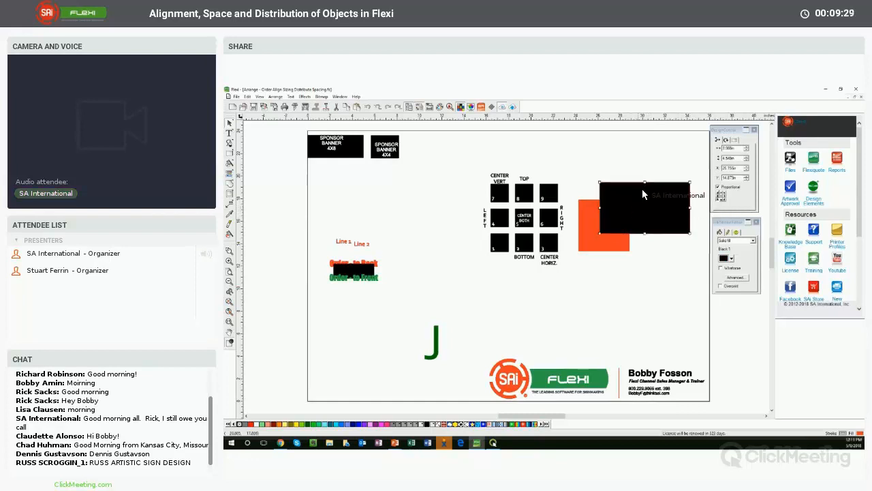
left_click_drag(646, 184, 646, 205)
left_click(633, 175)
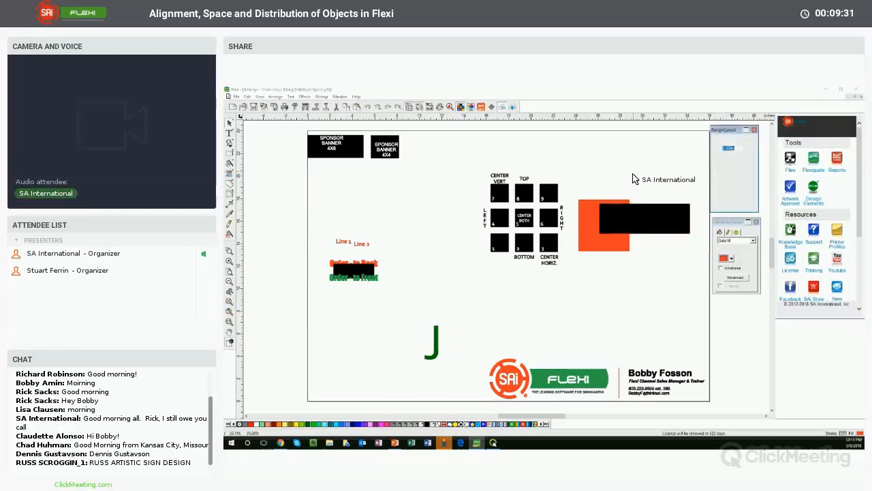
Step: Align the black rectangle's top edge with the orange square's top edge
left_click_drag(566, 192, 695, 261)
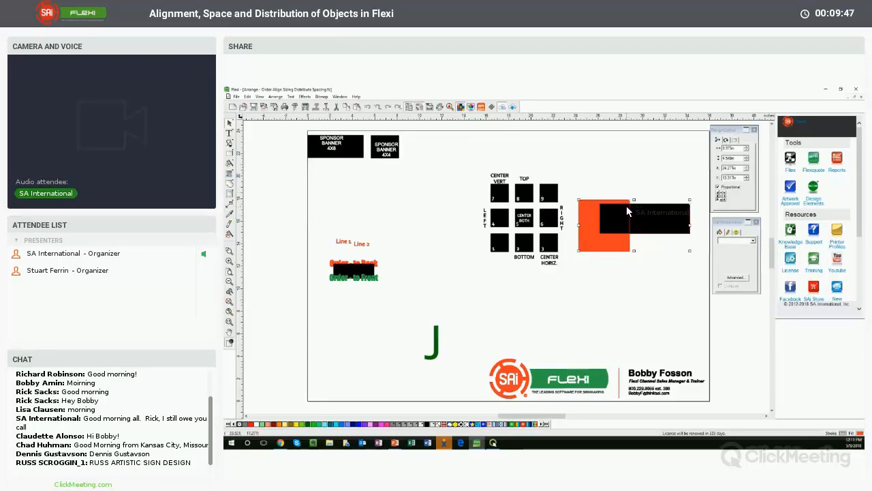
key("8")
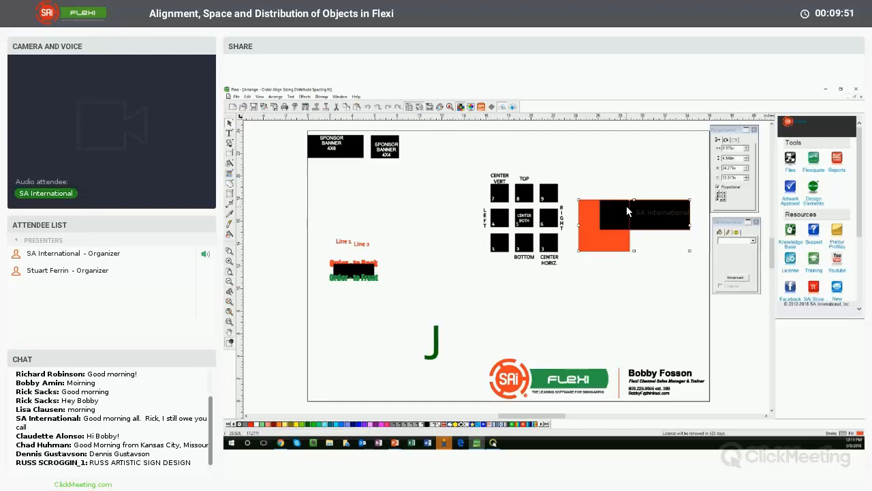
left_click(625, 198)
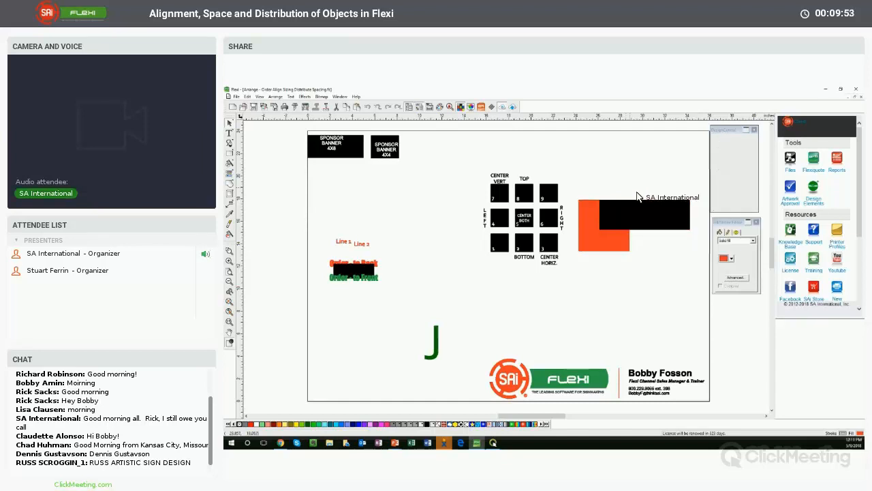
Step: Nudge copies of the black rectangle upward in small increments
left_click_drag(619, 201, 619, 211)
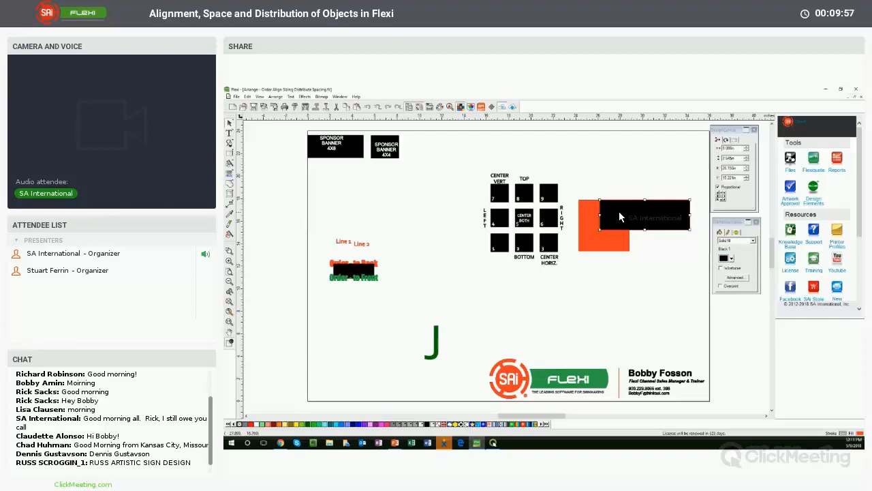
left_click_drag(620, 213, 637, 136)
key("Up")
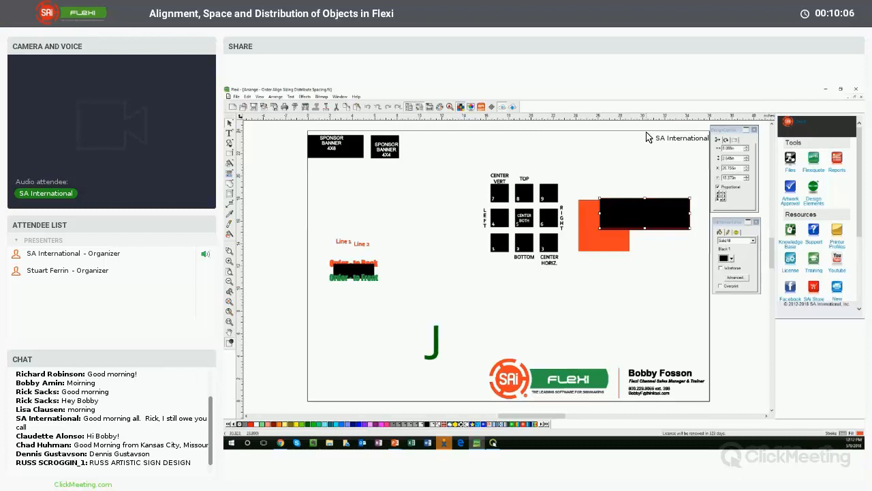
key("Up")
key("Up")
key("Up")
key("Up")
key("Up")
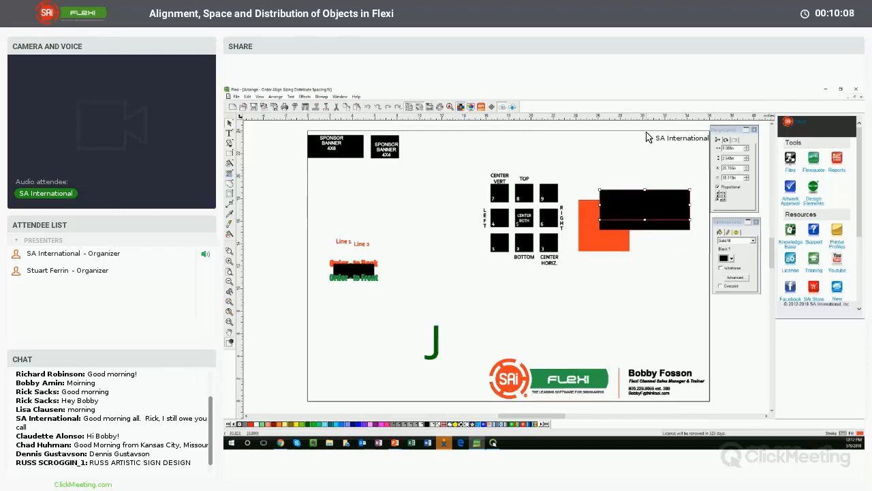
key("Up")
key("Up")
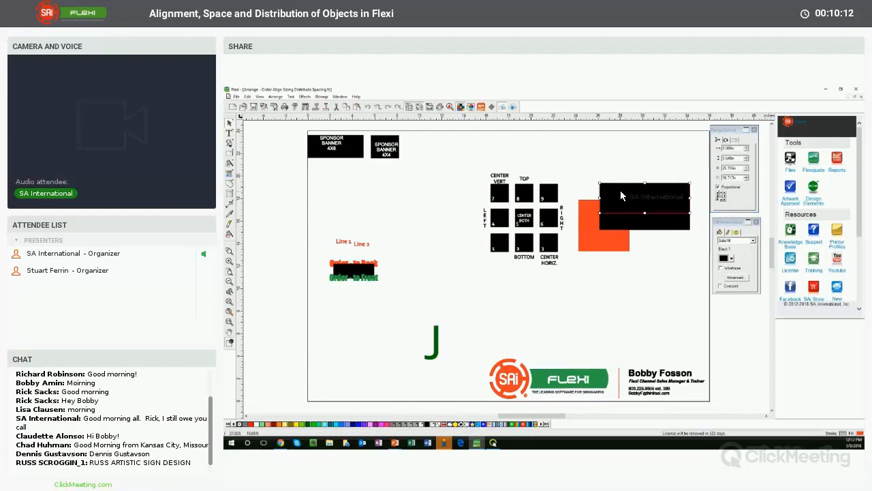
Step: Delete the black rectangle and all its stacked copies, keeping the orange square
left_click_drag(589, 173, 696, 225)
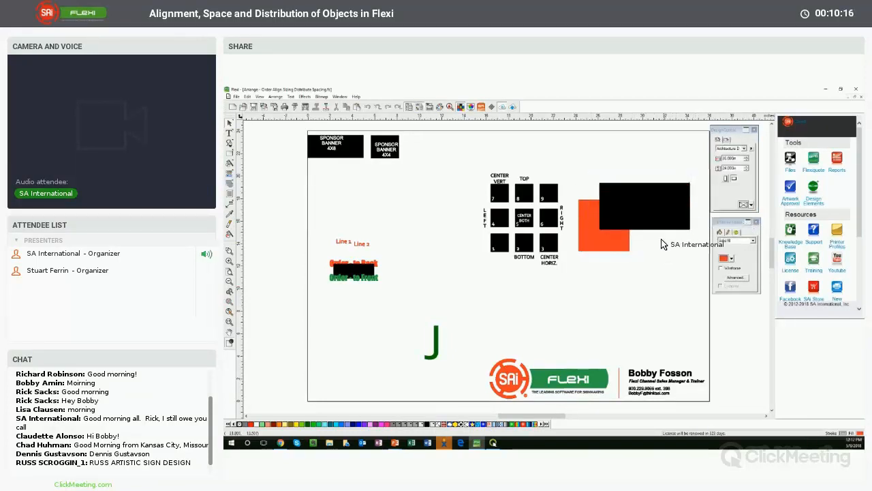
left_click_drag(600, 175, 696, 237)
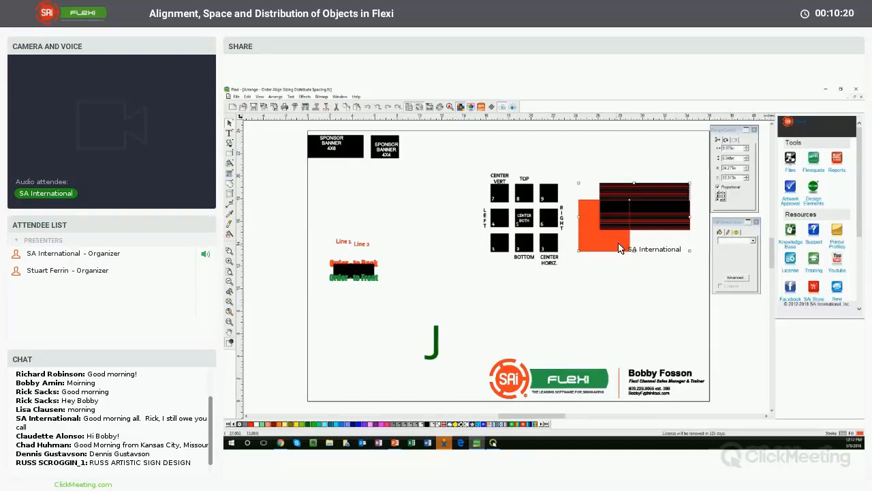
key("Delete")
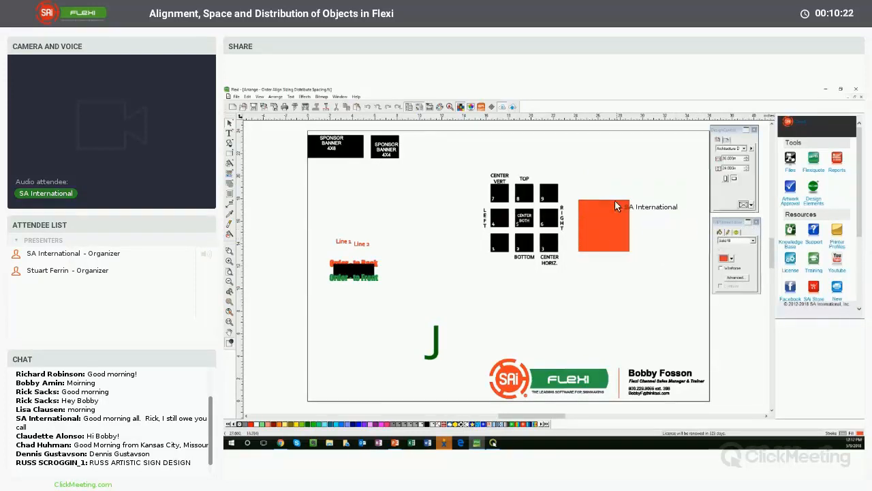
Step: Align the orange square to the top edge of the page
left_click(594, 209)
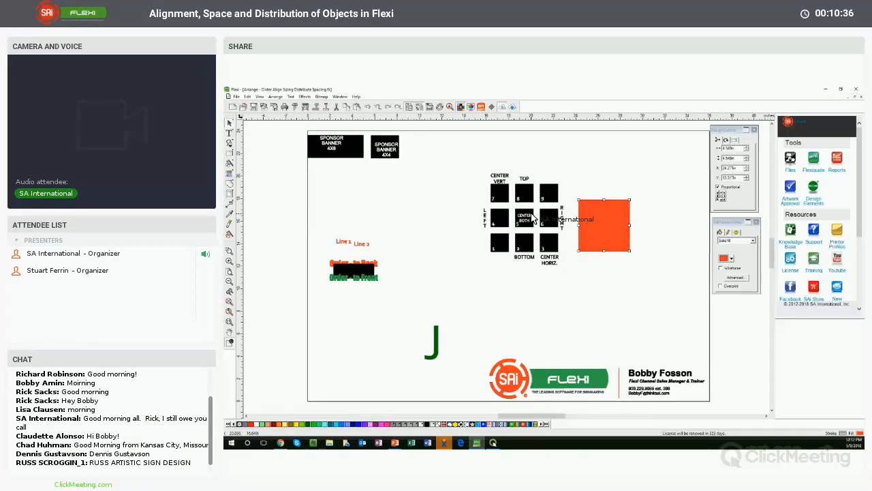
key("8")
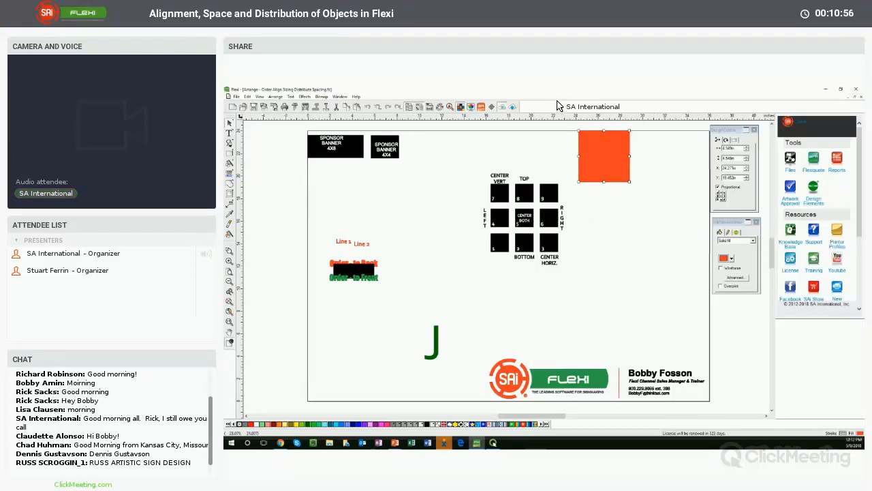
left_click(620, 217)
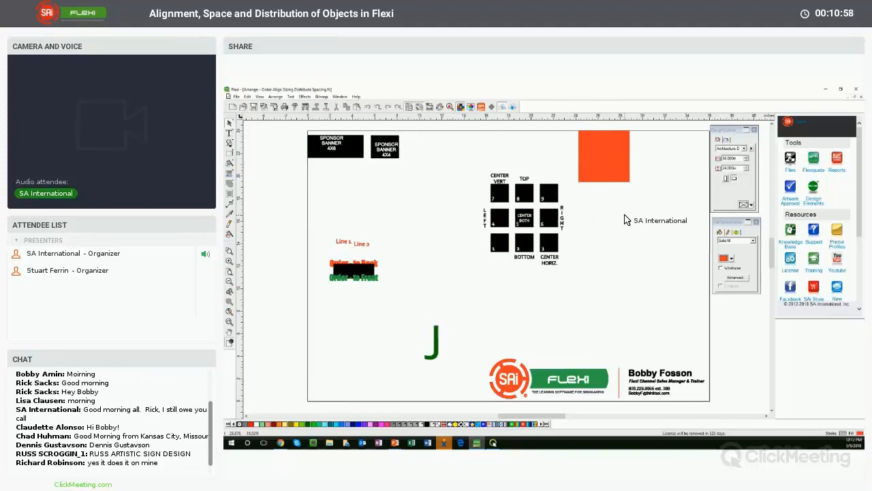
Step: Move the orange square back beside the keypad diagram and create an offset duplicate filled with black
left_click_drag(593, 156, 611, 205)
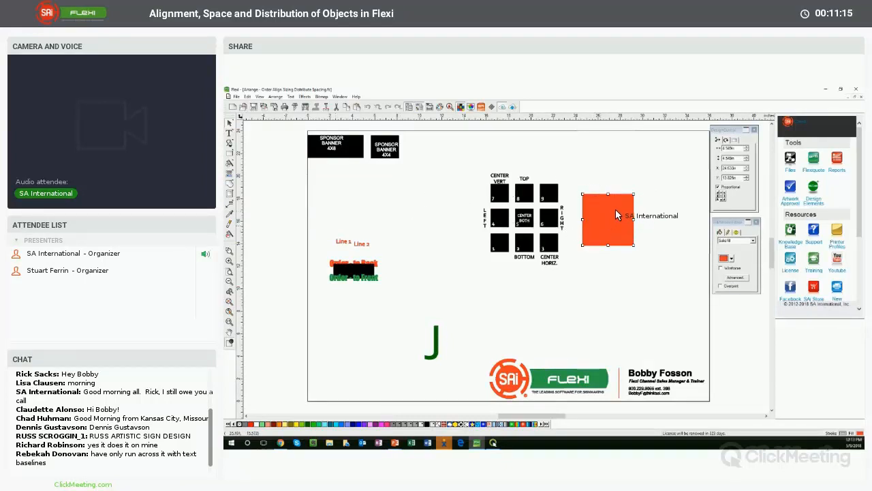
key("ctrl+d")
left_click(428, 424)
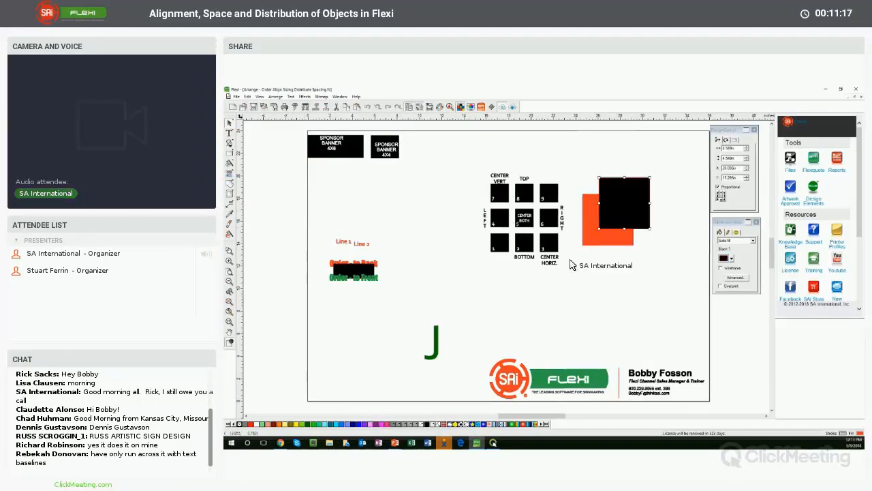
left_click(600, 164)
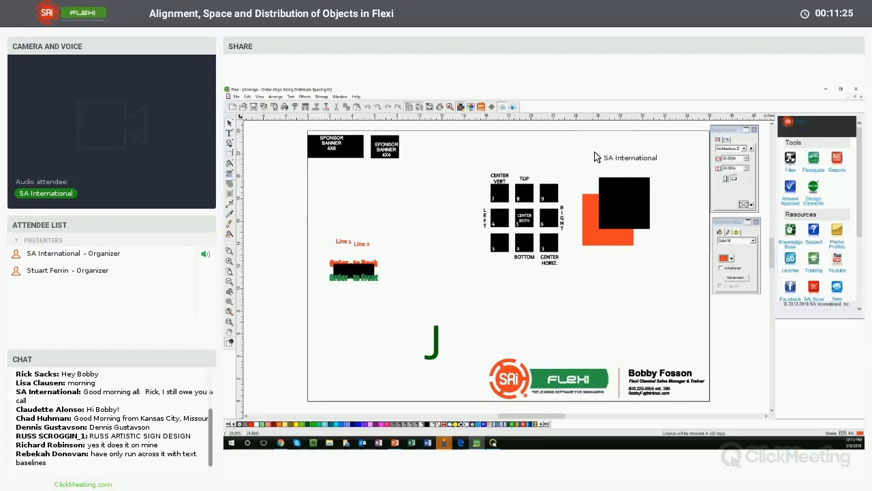
Step: Stretch the black square to about 8.1 in wide and lower its top edge to form a flat rectangle
left_click(624, 189)
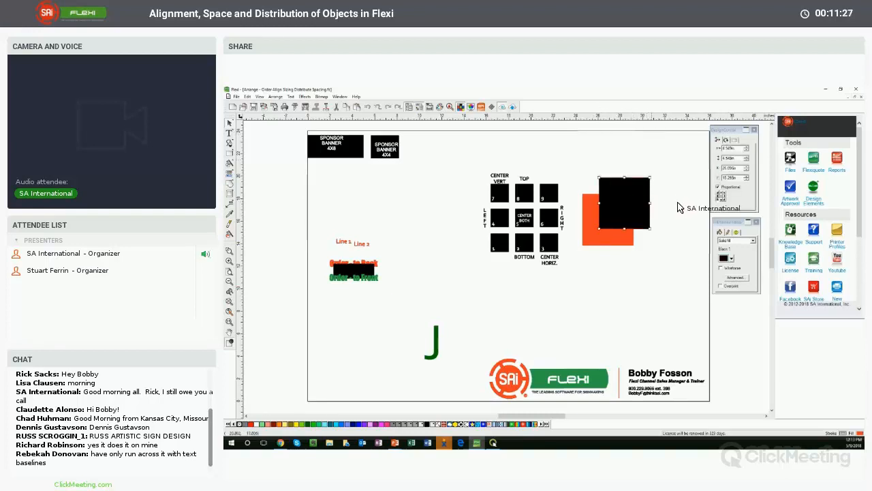
left_click_drag(649, 203, 690, 203)
left_click_drag(644, 178, 641, 199)
left_click(619, 177)
Step: Align the black rectangle with the orange square by their left edges, followed by their bottom edges
left_click_drag(575, 186, 698, 256)
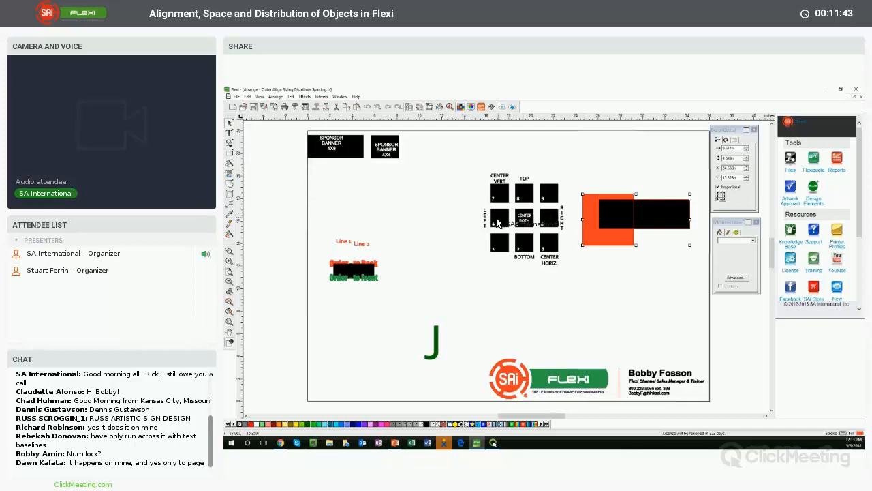
key("4")
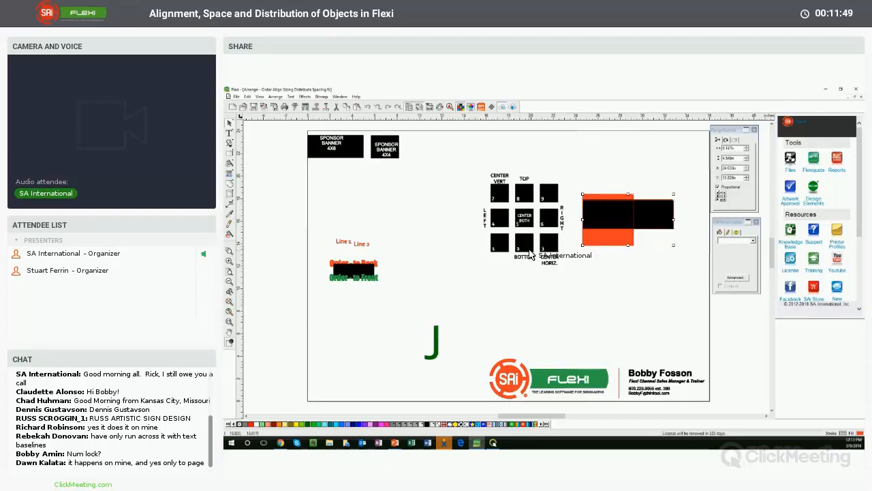
key("2")
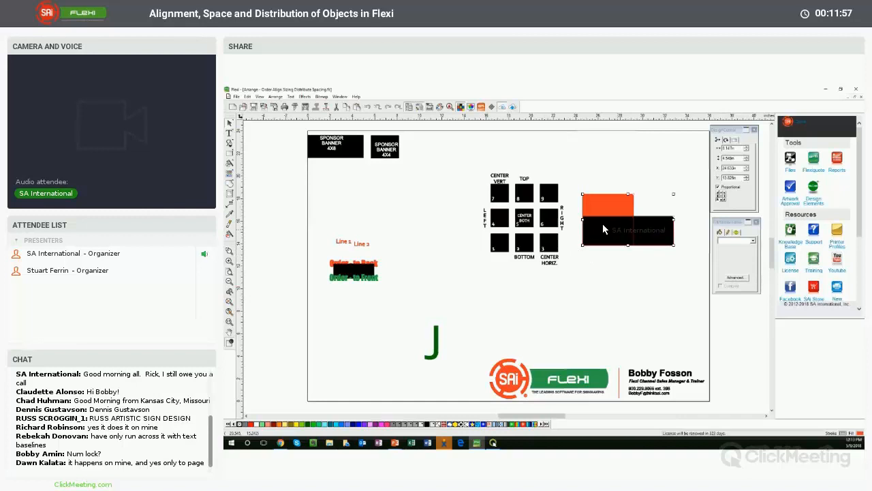
Step: Center the black rectangle on the orange square with Center Horizontal followed by Center Vertical
key("3")
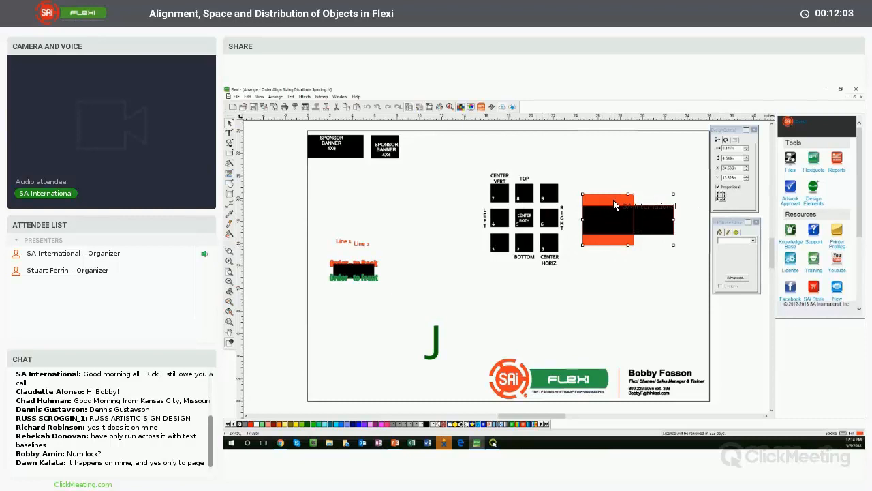
key("7")
key("Escape")
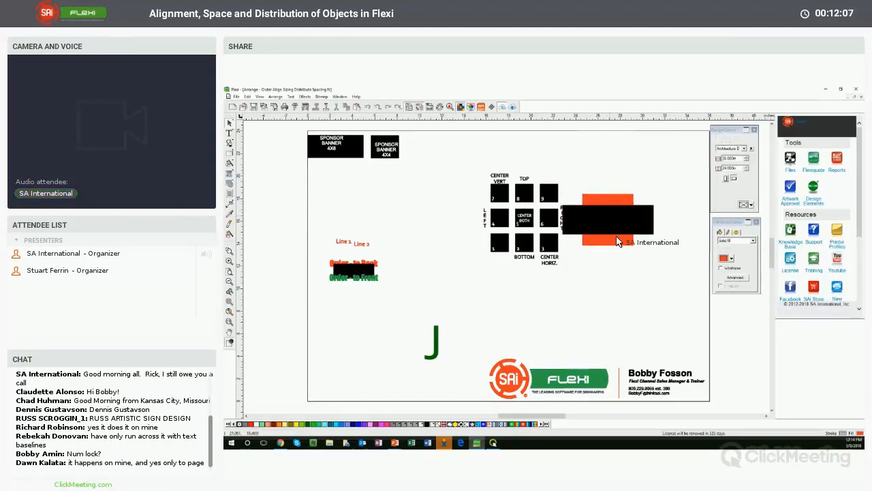
Step: Move the black rectangle and orange square together away from the keypad diagram, toward the page's right edge
left_click(610, 215)
left_click(616, 240)
key("Escape")
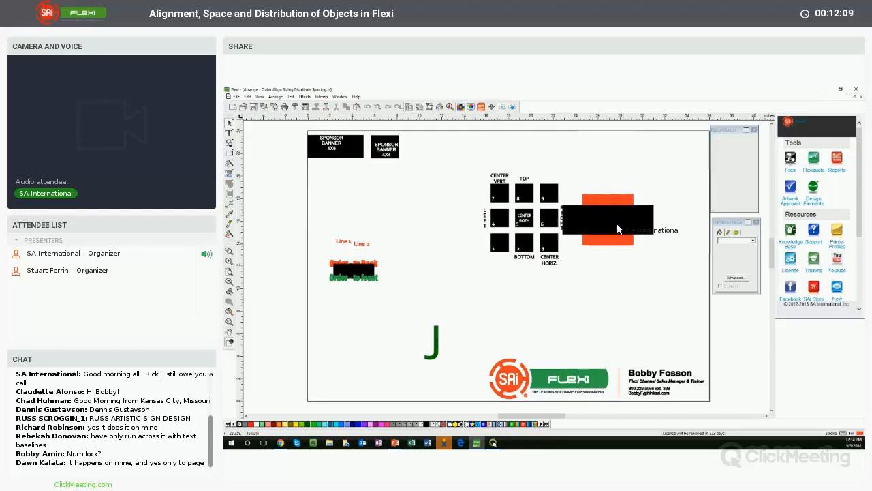
left_click_drag(615, 212, 643, 207)
left_click(605, 182)
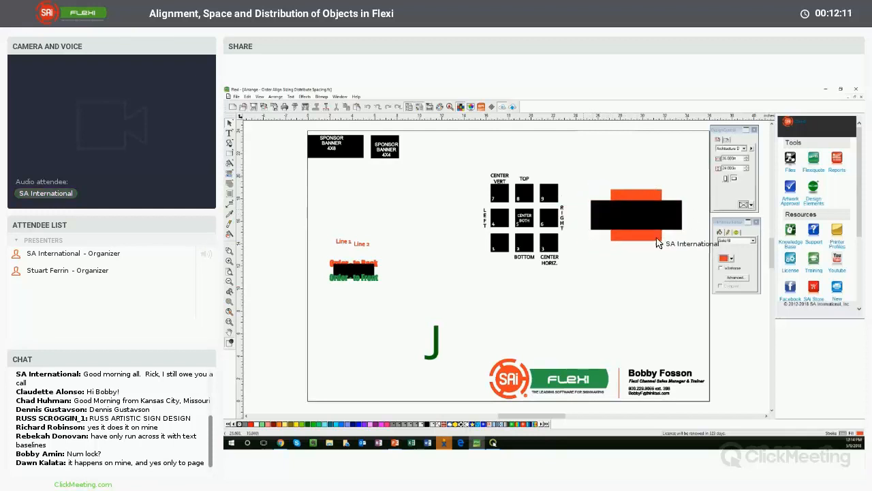
left_click_drag(584, 176, 693, 257)
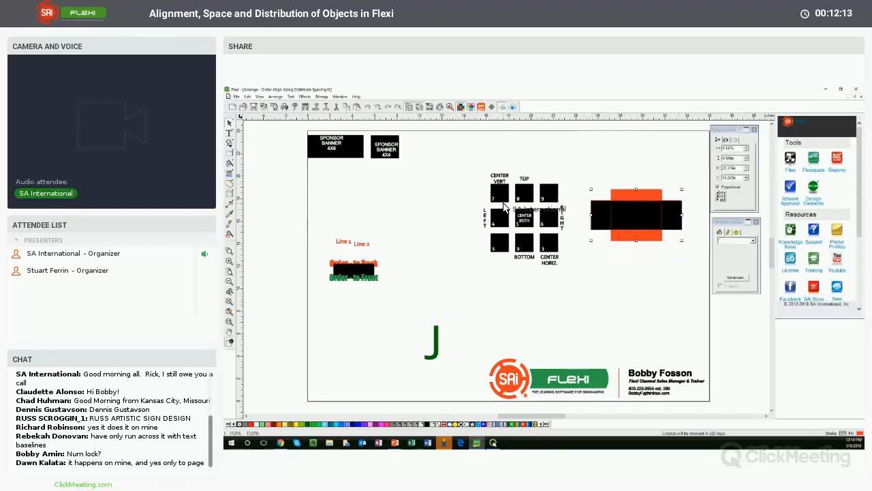
left_click(593, 184)
left_click_drag(589, 179, 694, 259)
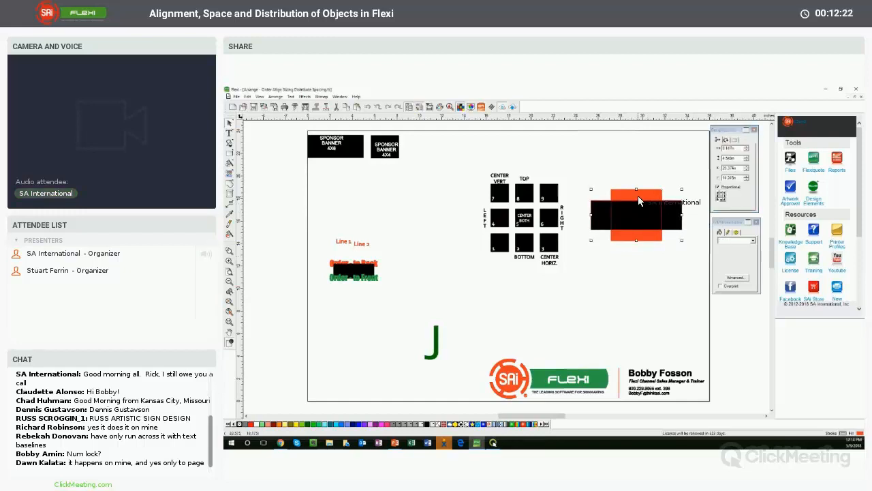
left_click(628, 254)
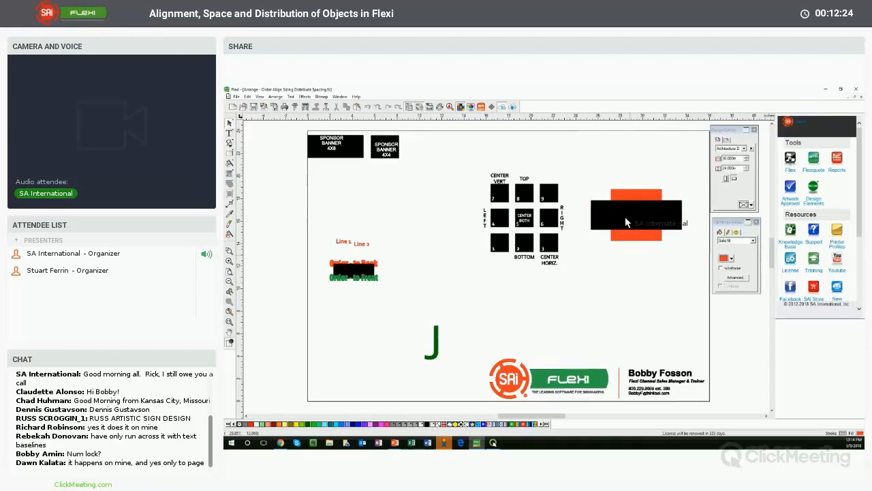
Step: Shift the black rectangle off-center toward the page's right edge, and recenter it with the orange square using Both Centers
left_click(606, 217)
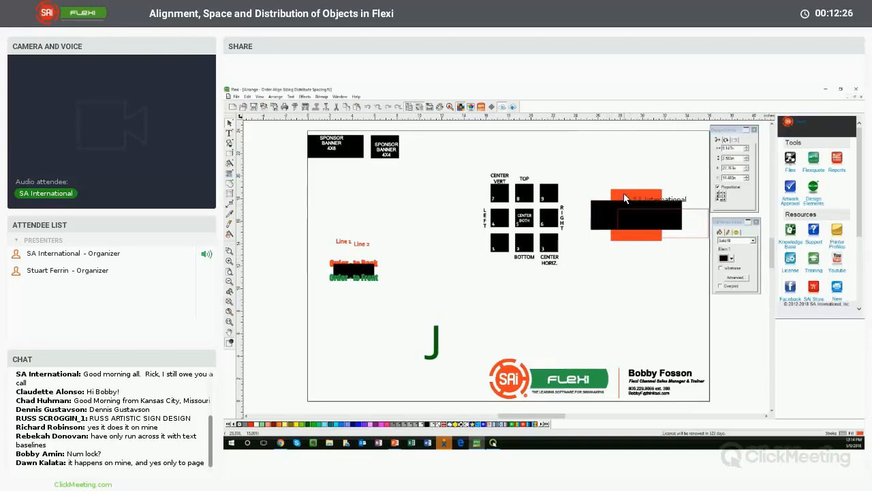
left_click_drag(604, 172, 712, 260)
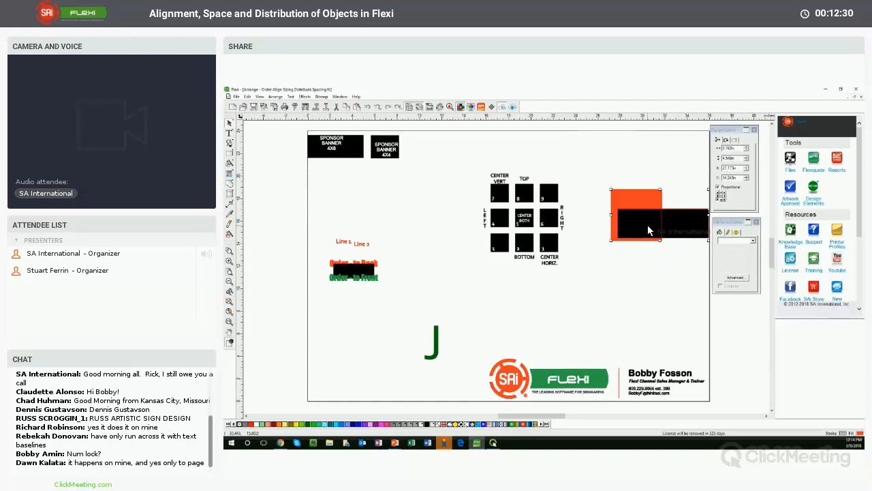
key("5")
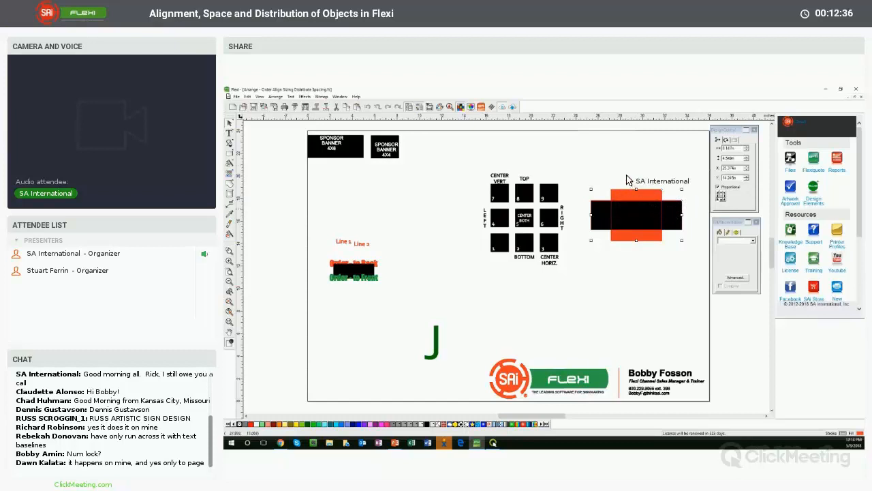
Step: Displace the black rectangle again and center it with the orange square on both axes, slightly higher on the page
left_click(627, 176)
left_click_drag(636, 209, 658, 217)
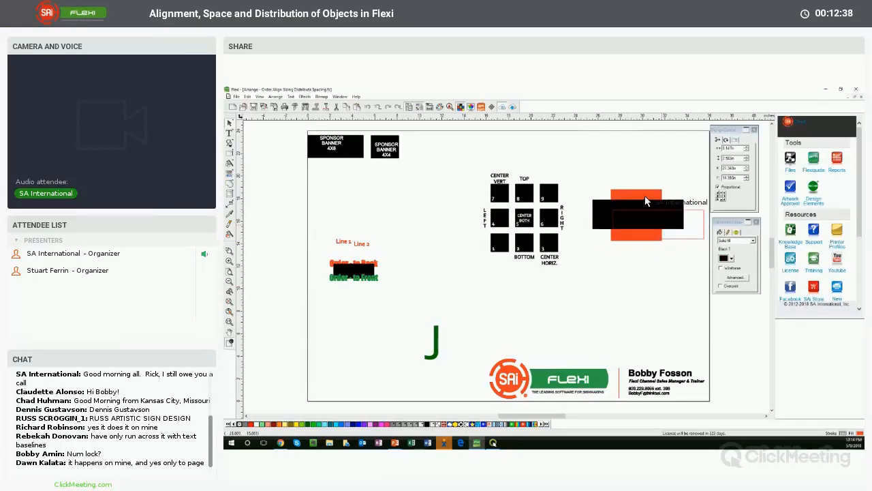
mouse_move(591, 177)
left_mouse_down()
mouse_move(684, 241)
mouse_move(710, 244)
left_mouse_up()
mouse_move(633, 208)
left_mouse_down()
mouse_move(611, 180)
mouse_move(617, 161)
mouse_move(615, 184)
mouse_move(561, 204)
mouse_move(526, 196)
mouse_move(547, 246)
mouse_move(559, 242)
mouse_move(590, 225)
mouse_move(501, 221)
mouse_move(520, 220)
mouse_move(571, 181)
mouse_move(685, 223)
left_mouse_up()
key("5")
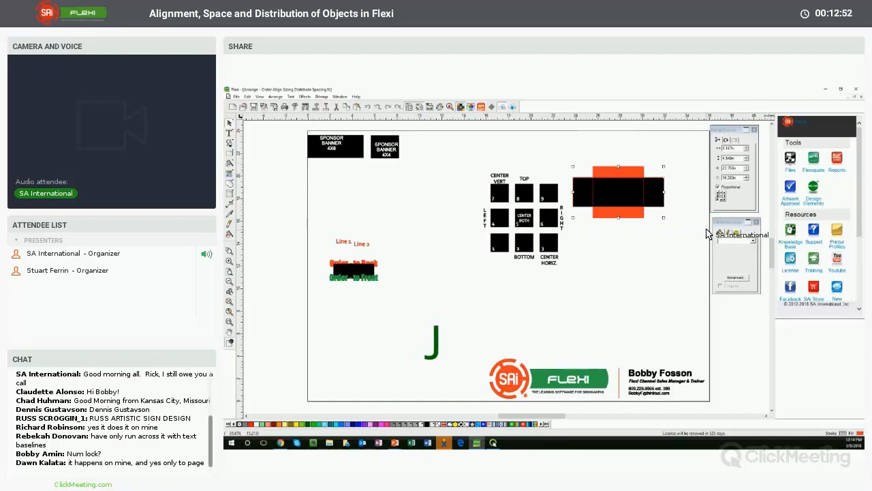
left_click(609, 253)
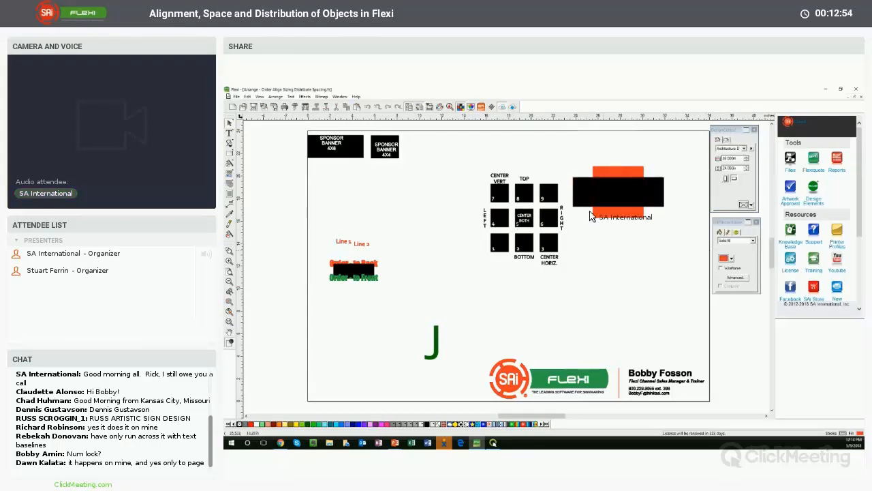
left_click_drag(555, 160, 602, 183)
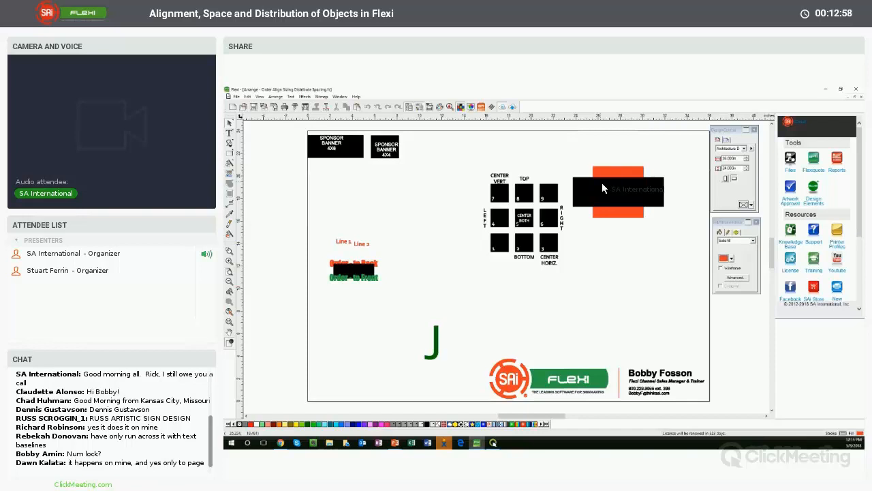
left_click_drag(602, 183, 558, 184)
left_click(275, 96)
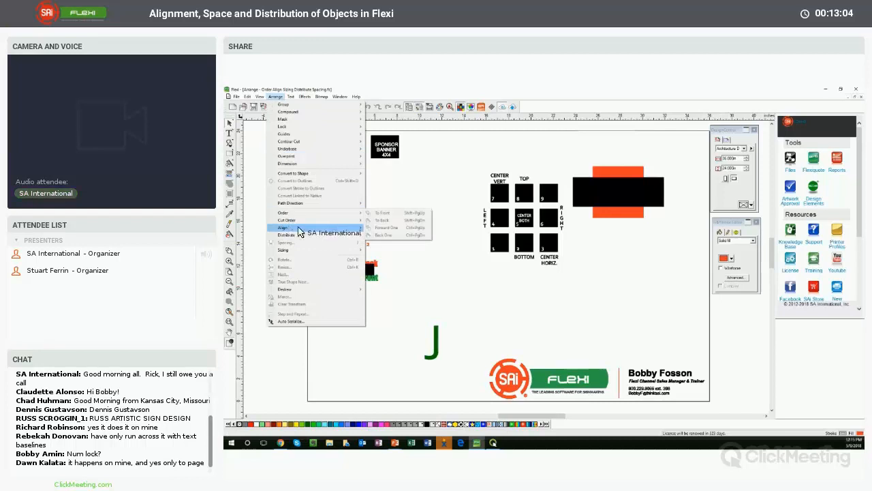
mouse_move(286, 228)
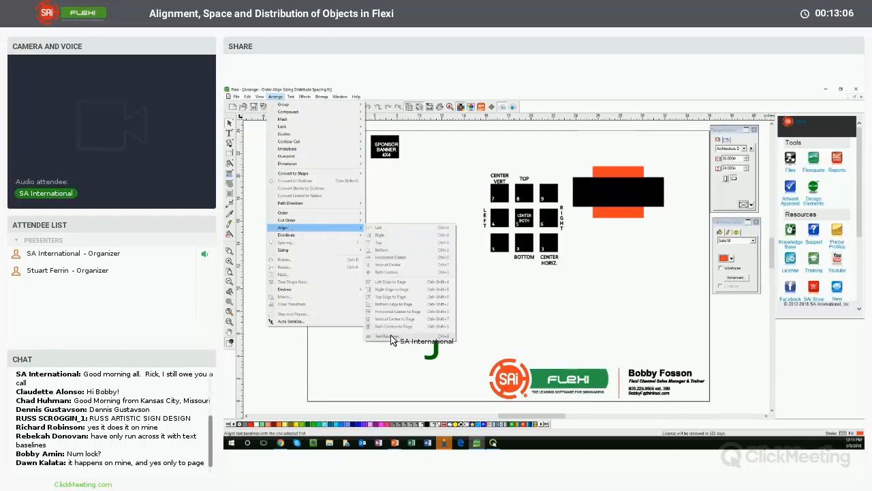
left_click(538, 317)
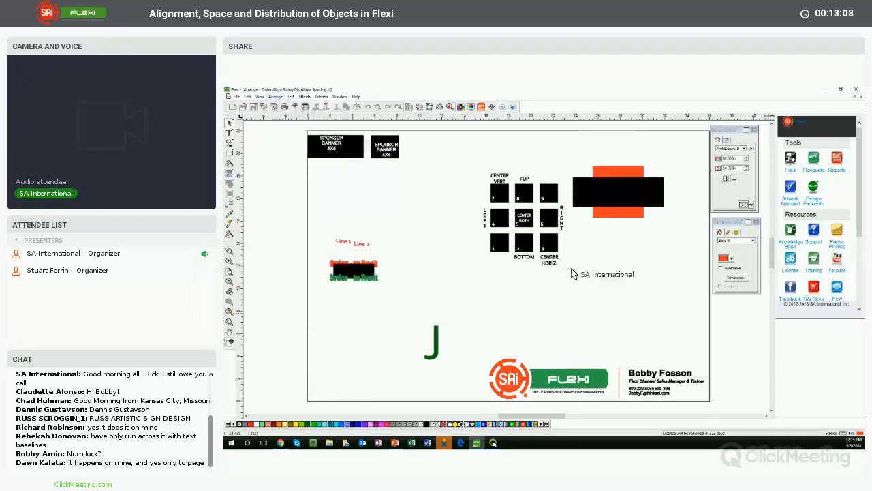
Step: Delete the black rectangle and orange square, and move the keypad diagram below the stacked Order text
left_click_drag(570, 157, 671, 228)
key("Delete")
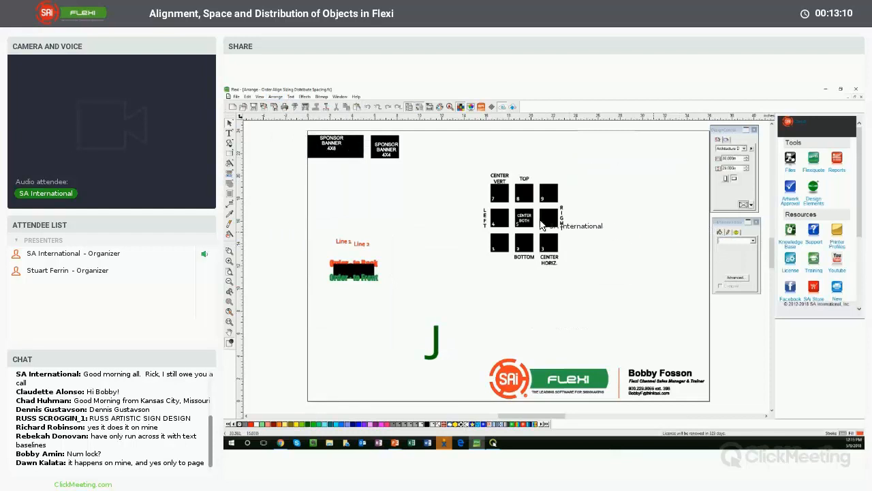
left_click_drag(477, 178, 359, 346)
Step: Enlarge the Line 1 and Line 2 texts together to about 15.4 in wide and show their character settings in DesignCentral beside them
left_click_drag(327, 230, 378, 255)
left_click_drag(446, 230, 509, 200)
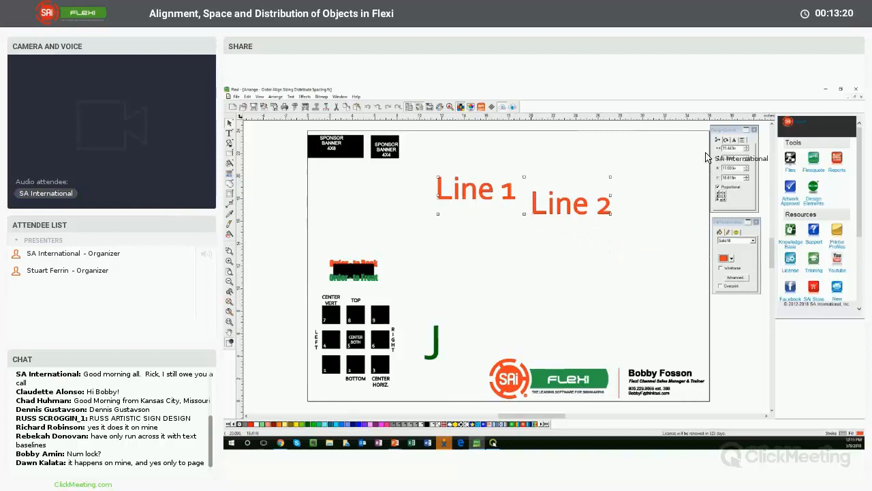
left_click_drag(725, 129, 651, 142)
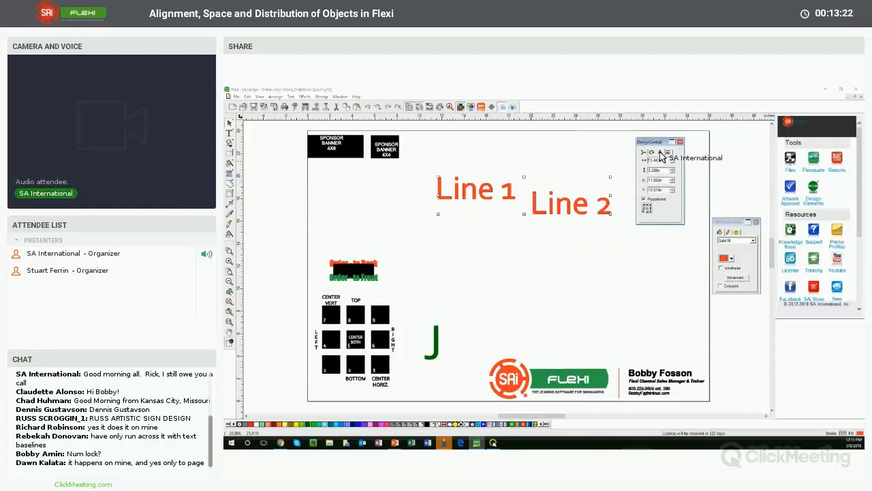
left_click(660, 152)
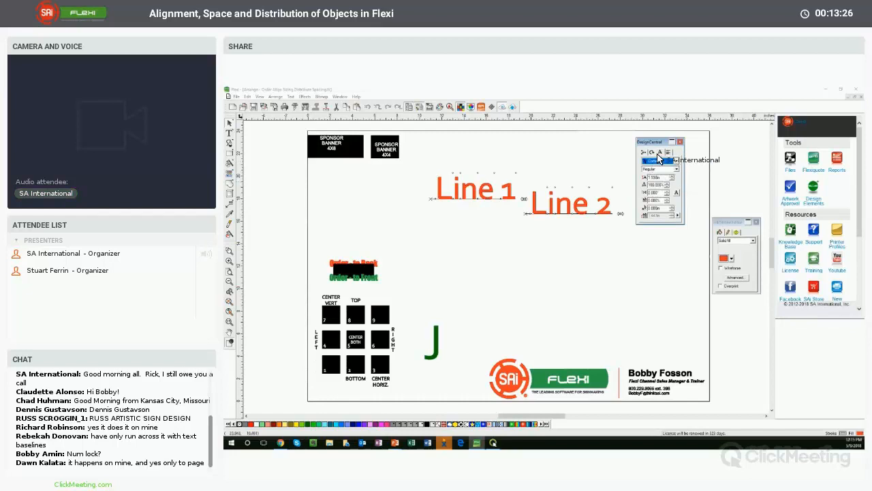
left_click(551, 231)
Step: Move the Line 2 text well below Line 1 and display the character baselines of both texts
left_click(547, 215)
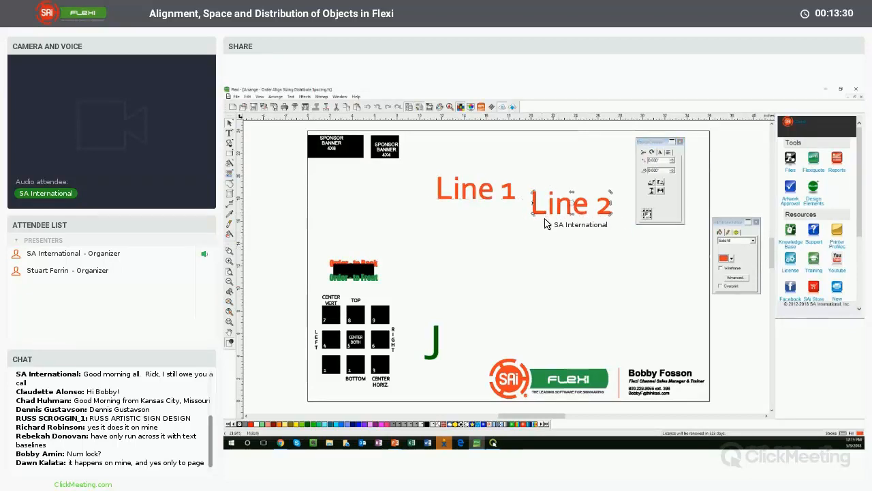
left_click_drag(537, 200, 555, 239)
left_click(544, 226)
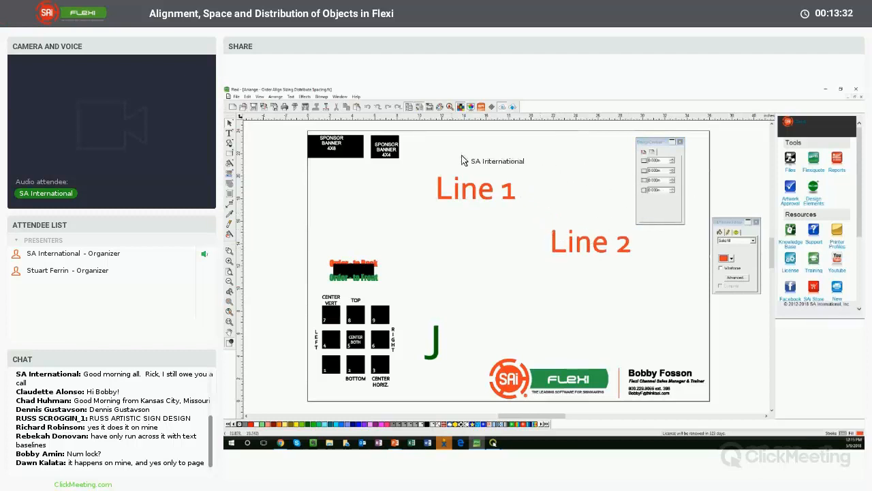
left_click_drag(431, 159, 662, 280)
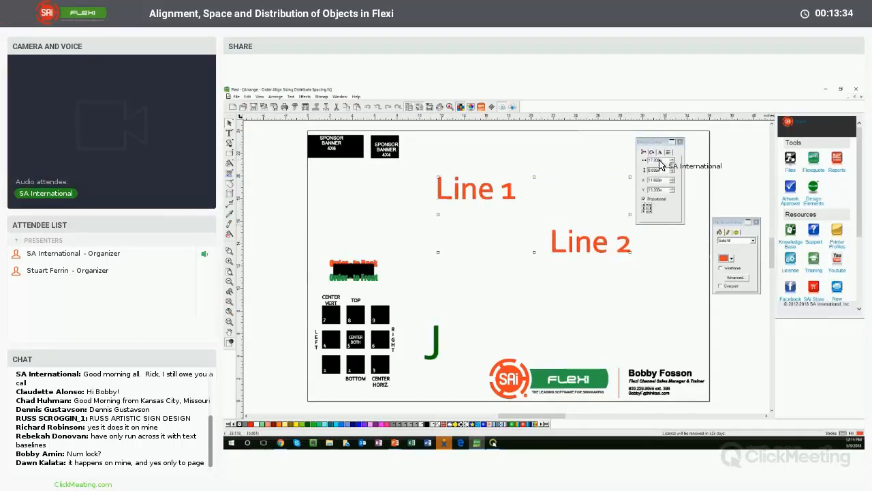
left_click(660, 153)
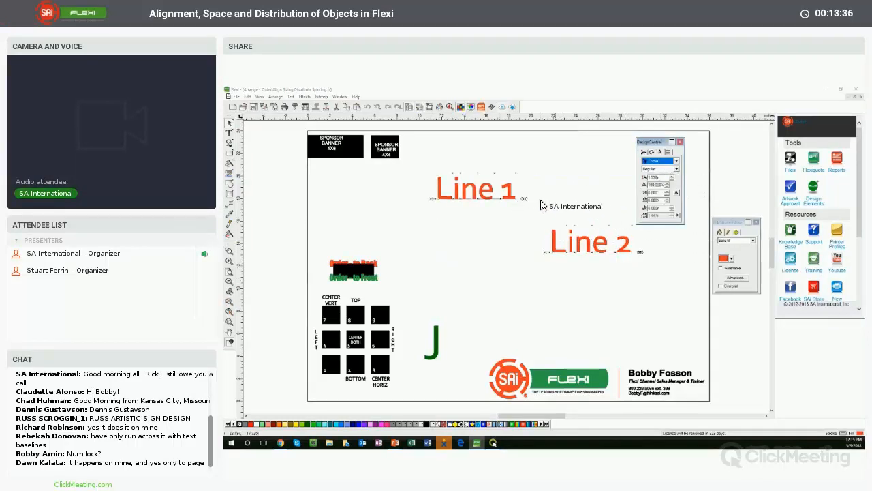
left_click(511, 245)
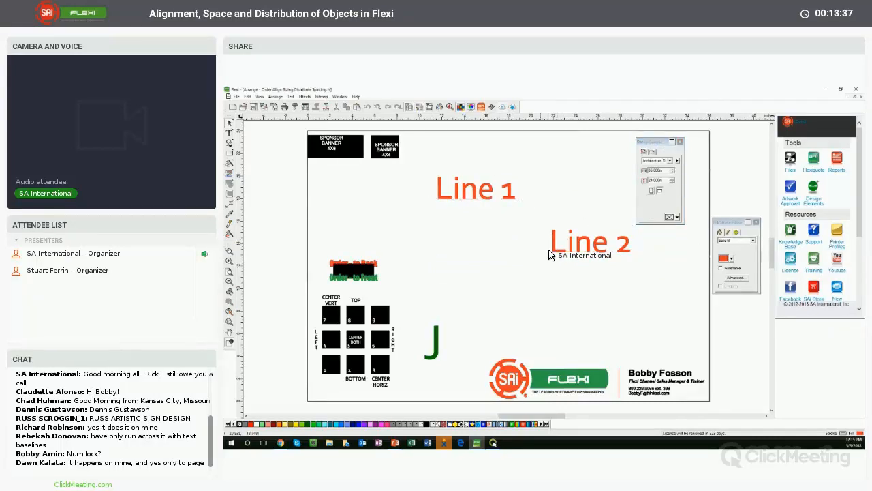
Step: Move the Line 2 text up directly beside Line 1, level with it
left_click_drag(561, 255, 535, 205)
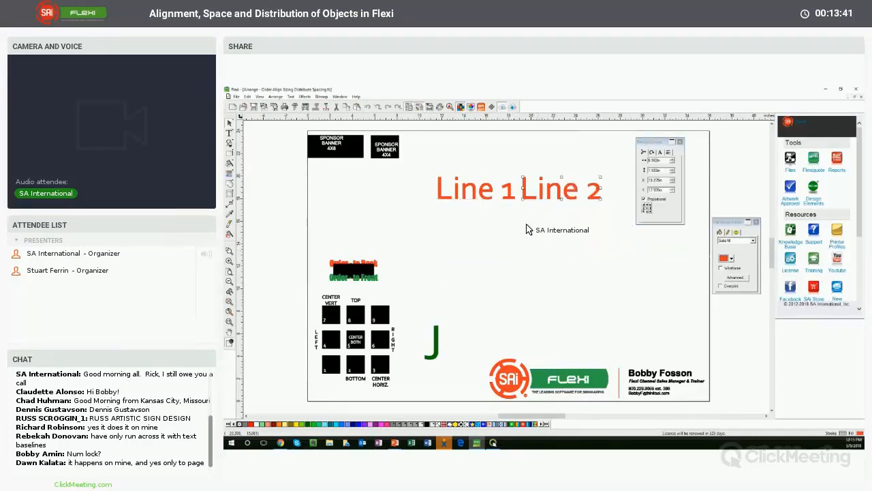
left_click(525, 230)
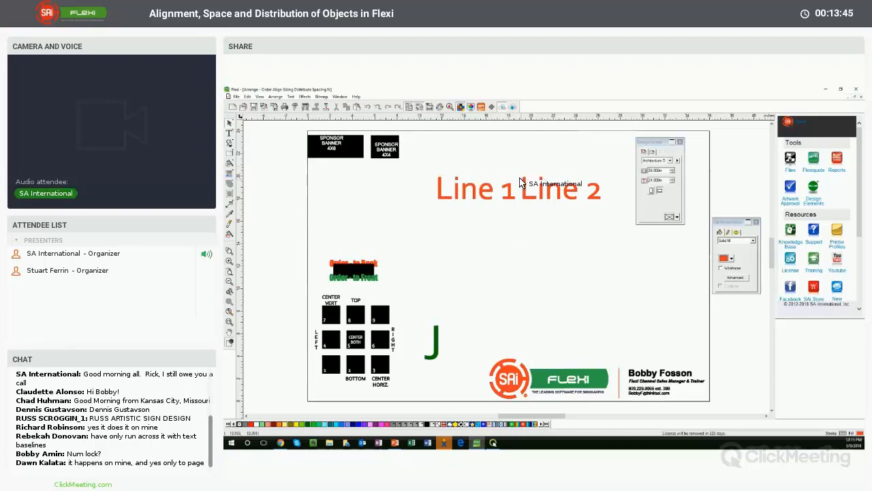
Step: Replace the "i" in Line 2 with a descending "g" to read "Lgne 2", and shift the text slightly below Line 1
left_click(229, 133)
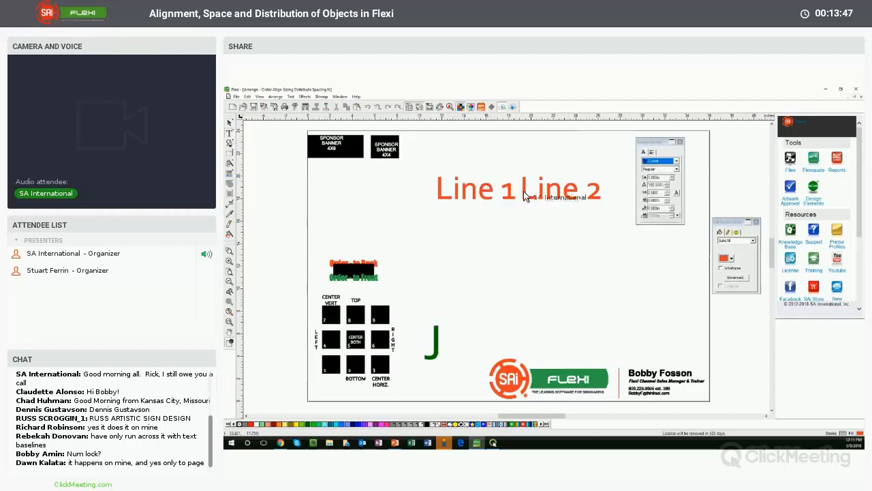
left_click(541, 197)
type("g")
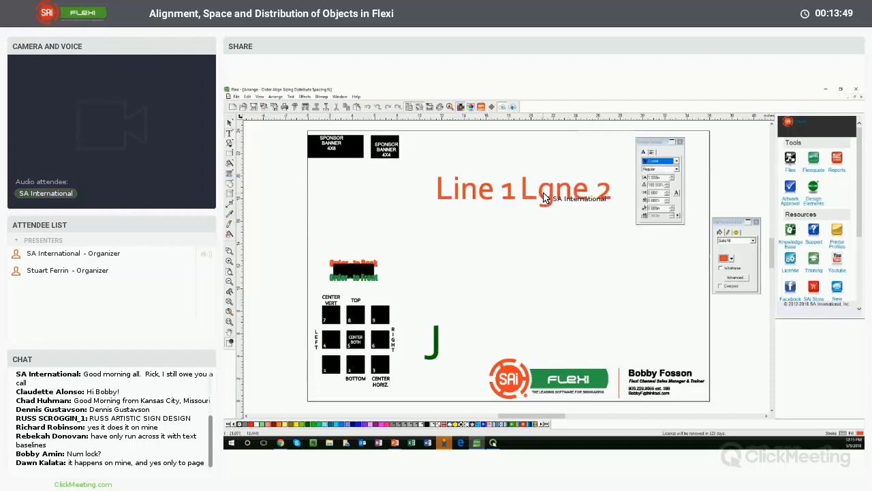
left_click(229, 123)
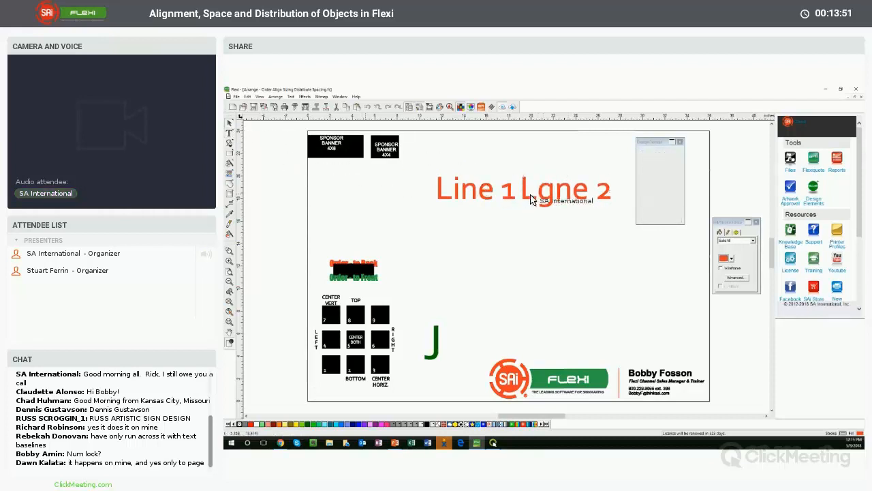
left_click_drag(545, 199, 591, 211)
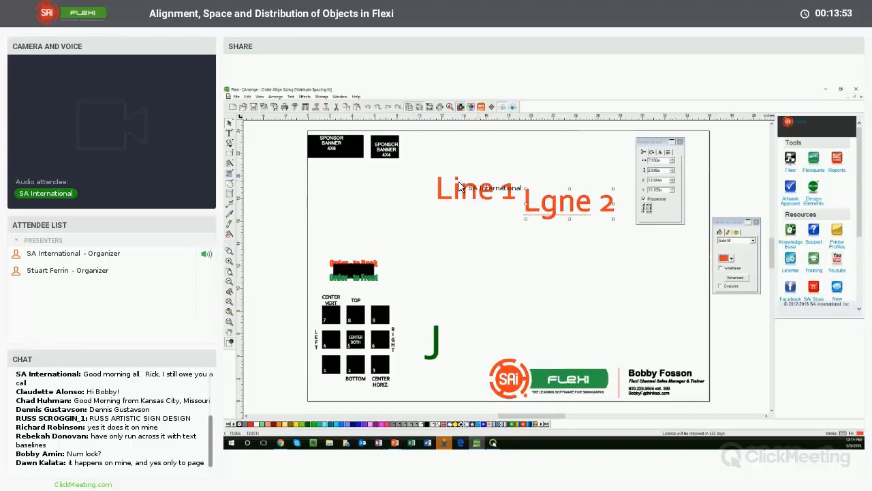
Step: Replace the initial "L" of "Lgne 2" with "S" to read "Sgne 2"
left_click(230, 134)
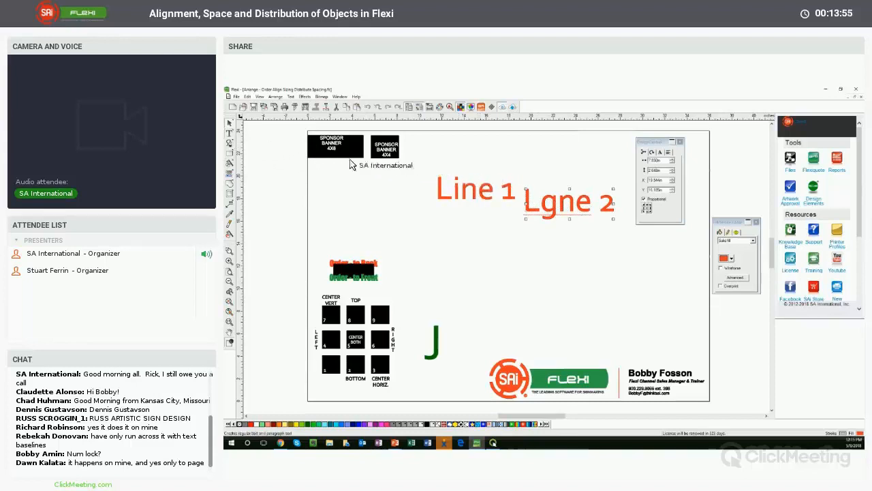
left_click(523, 203)
left_click_drag(523, 203, 538, 203)
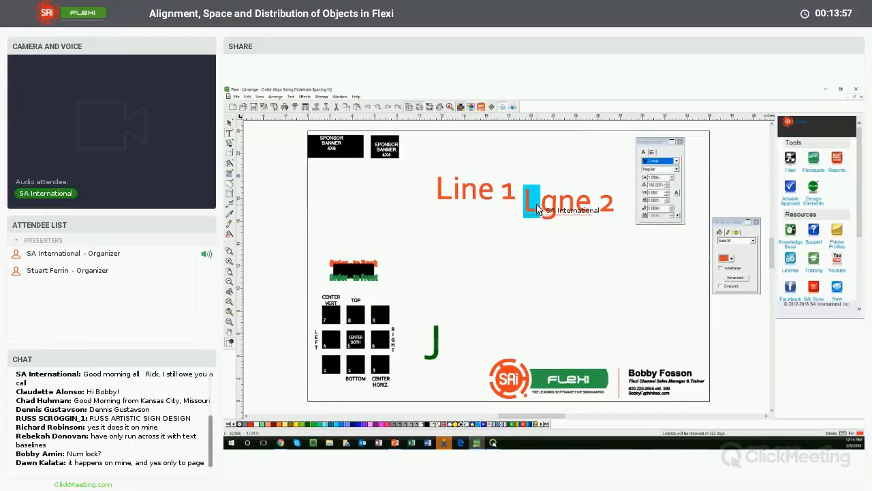
type("S")
left_click(230, 123)
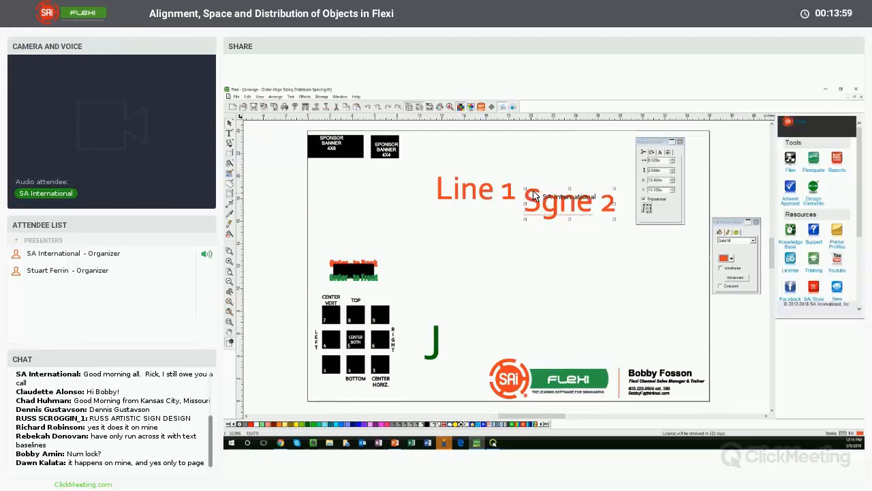
left_click(534, 187)
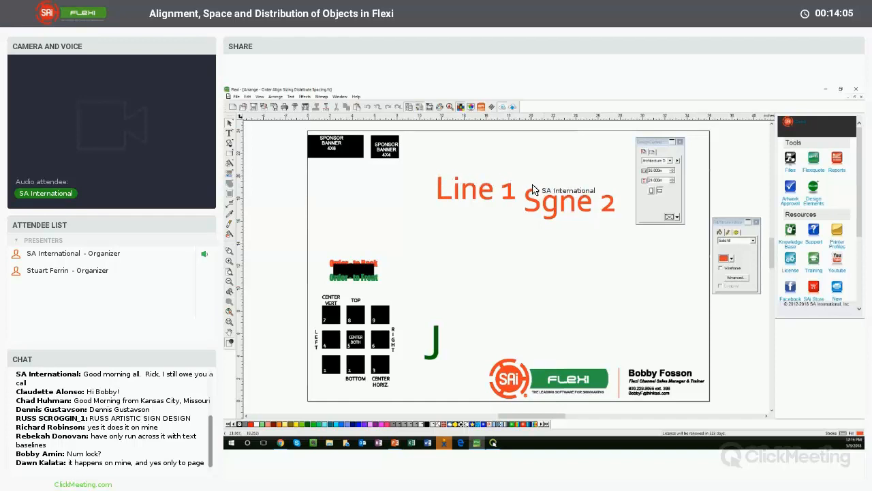
Step: Align the Line 1 and Sgne 2 texts to a common text baseline
left_click_drag(425, 166, 641, 222)
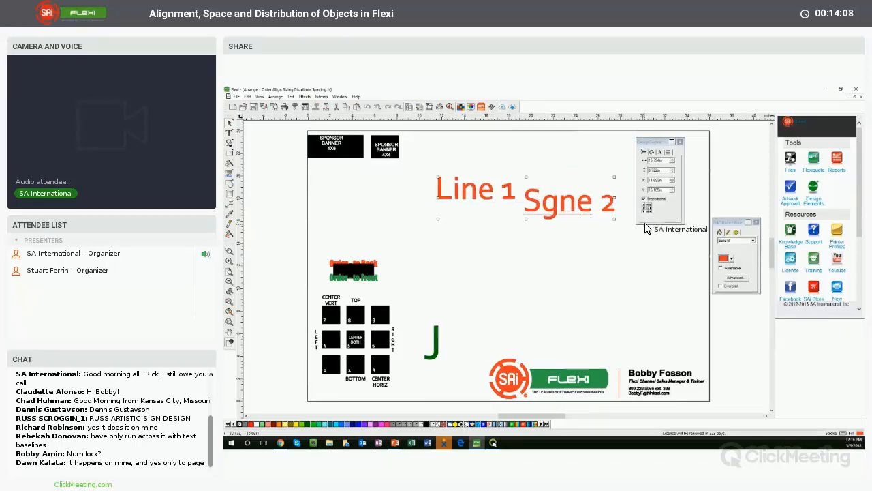
left_click(274, 97)
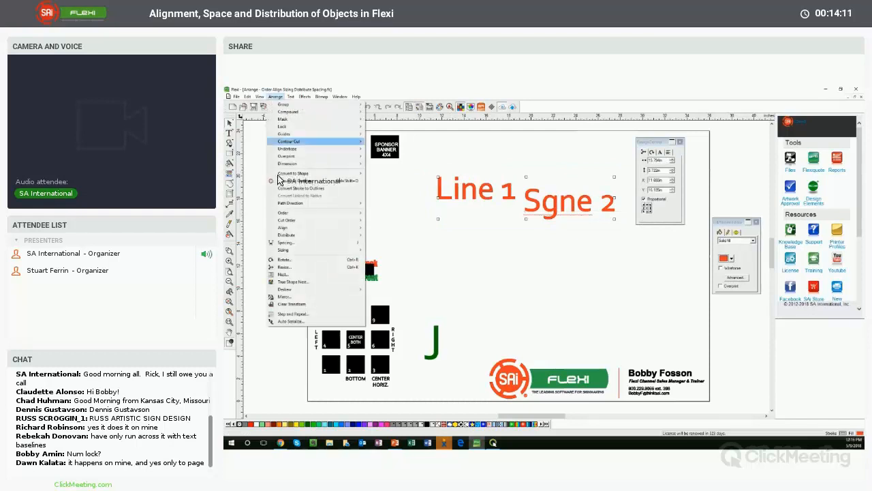
mouse_move(293, 233)
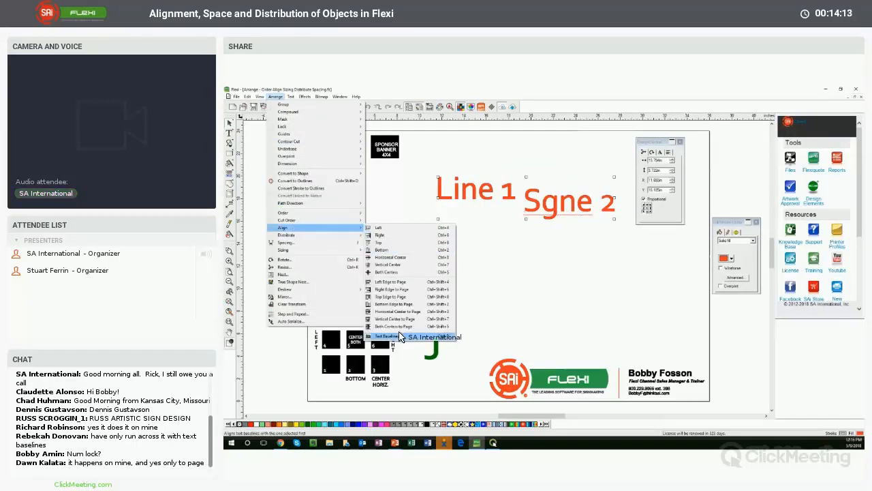
left_click(402, 334)
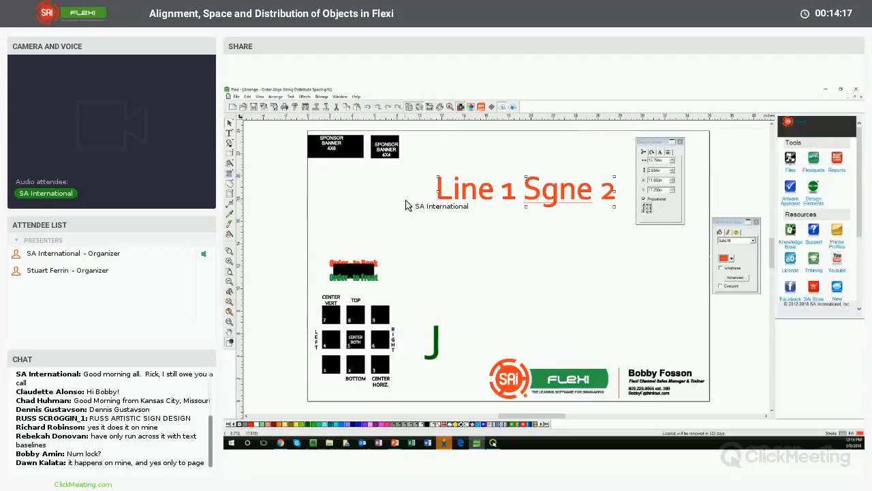
left_click(600, 239)
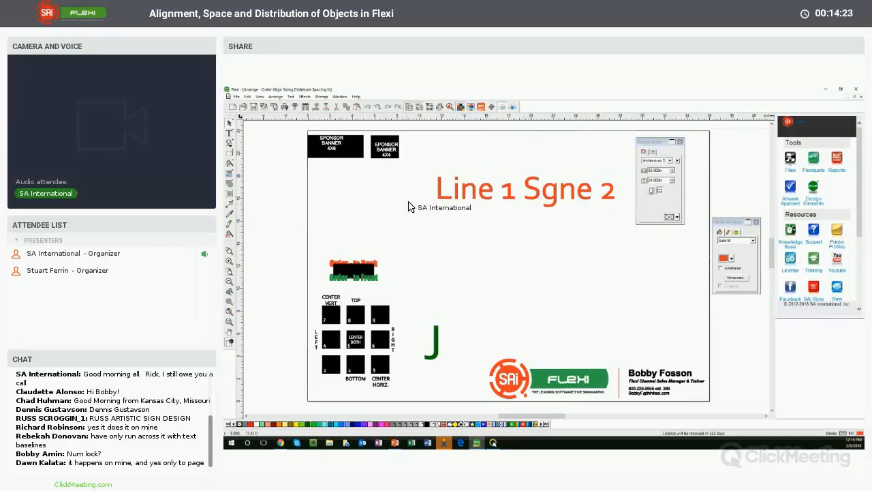
Step: Move the Sgne 2 text slightly below Line 1, and delete both texts
left_click_drag(524, 201, 522, 214)
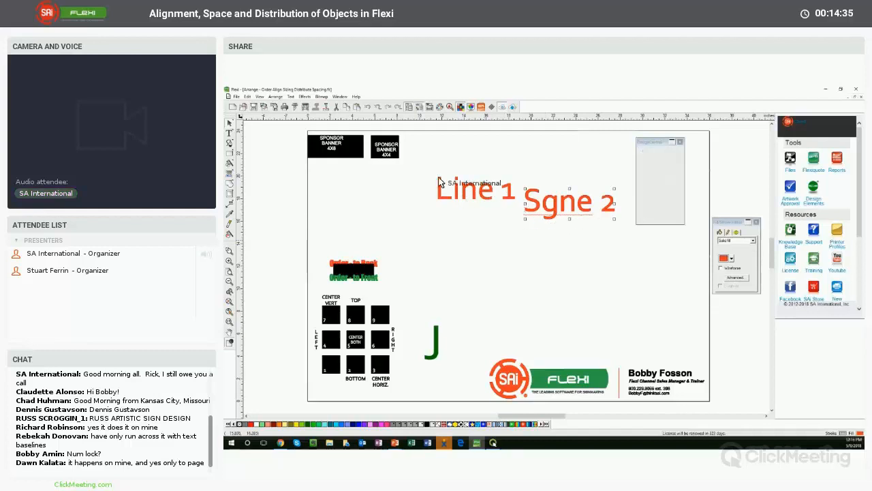
left_click_drag(424, 163, 641, 225)
key("Delete")
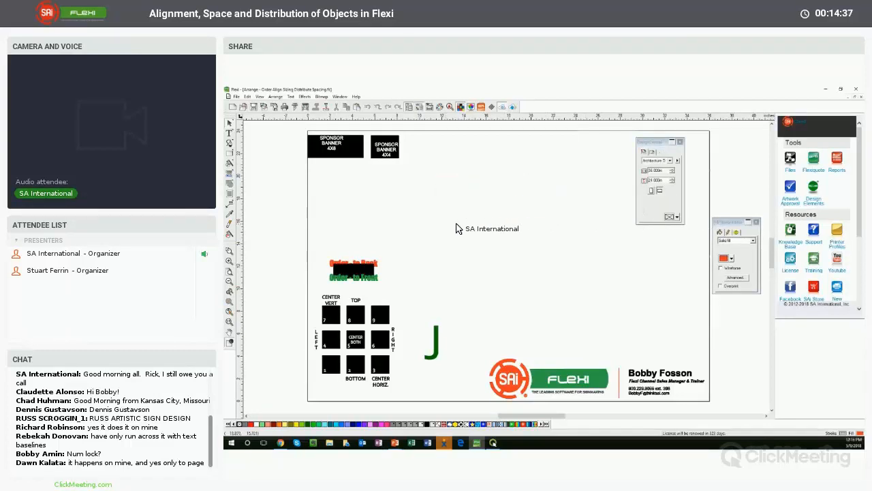
Step: Draw a small rectangle about 7.8 by 1.2 in above a larger one about 12.2 by 4.9 in
left_click(232, 153)
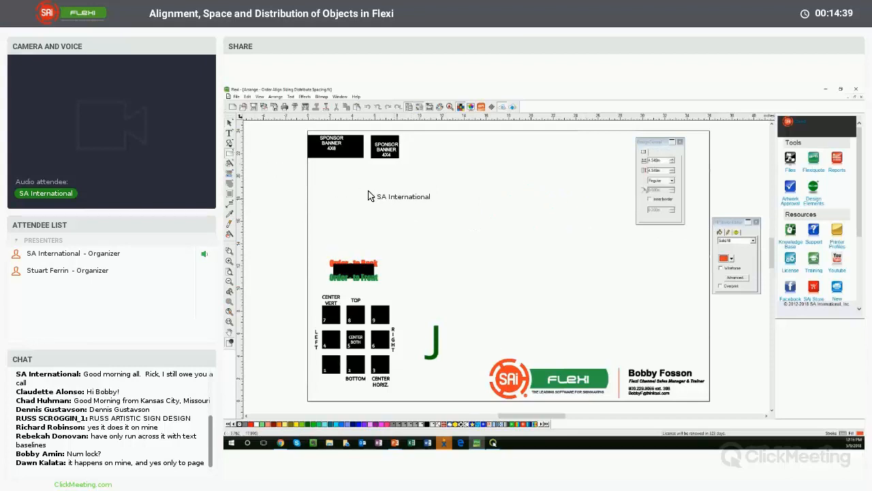
left_click_drag(396, 198, 511, 220)
left_click_drag(445, 236, 582, 290)
left_click_drag(240, 131, 415, 206)
mouse_move(495, 218)
left_mouse_down()
mouse_move(577, 223)
mouse_move(505, 221)
left_mouse_up()
left_click(526, 192)
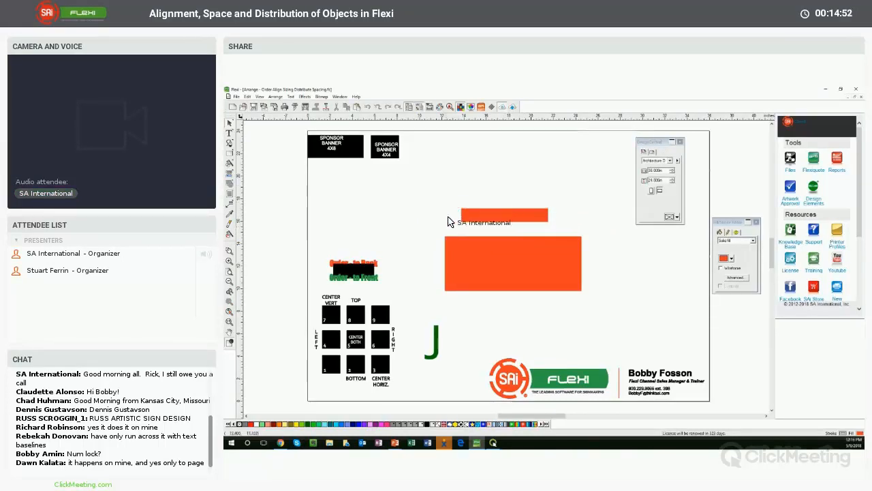
Step: Place vertical guides along the left and right edges of the large rectangle
left_click_drag(240, 209, 446, 227)
left_click_drag(242, 232, 583, 236)
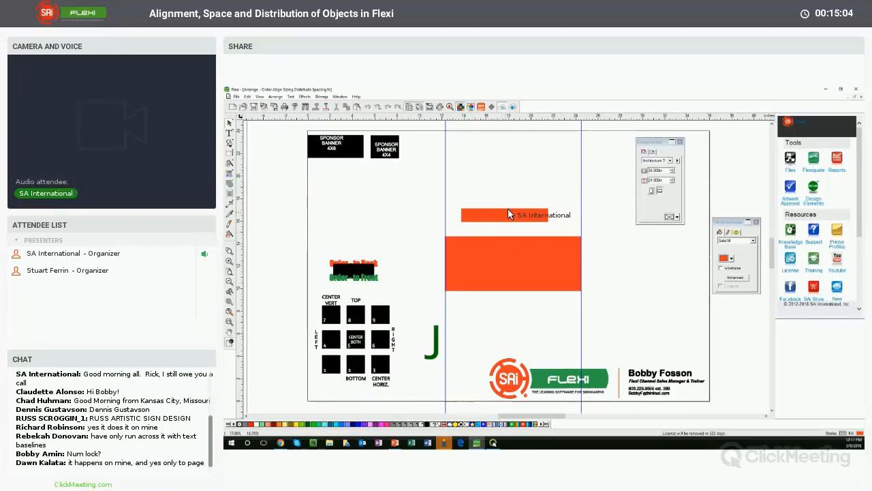
Step: Apply horizontal spacing of 0.000 in between the two orange rectangles
left_click(525, 219)
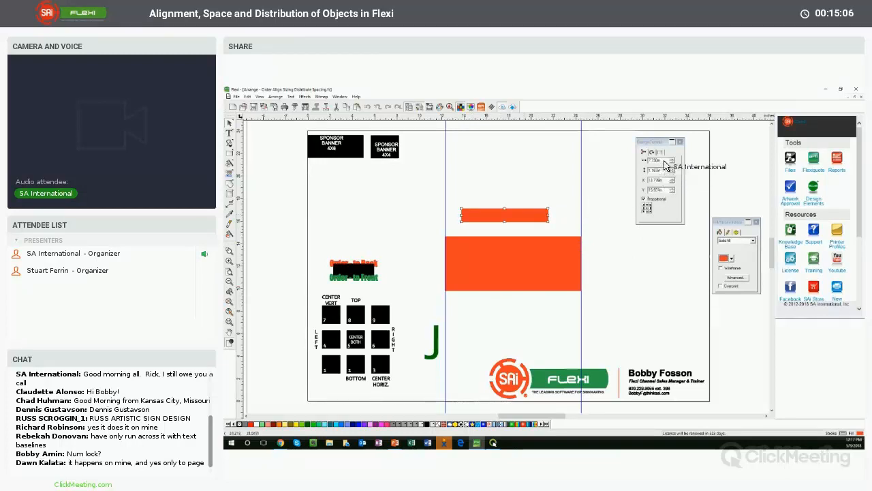
left_click(507, 250)
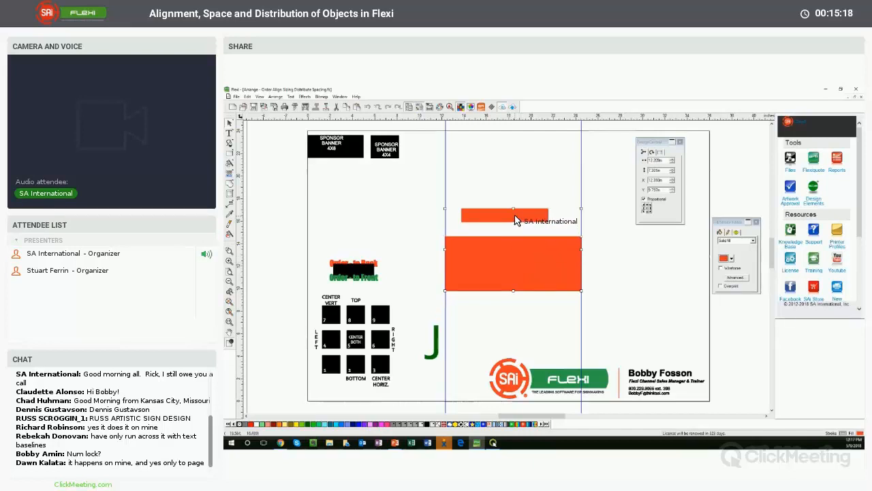
left_click(276, 98)
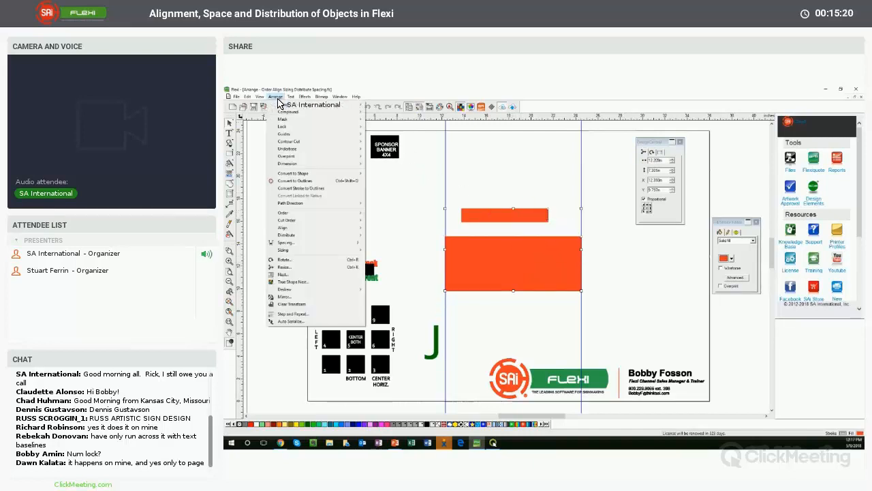
left_click(288, 244)
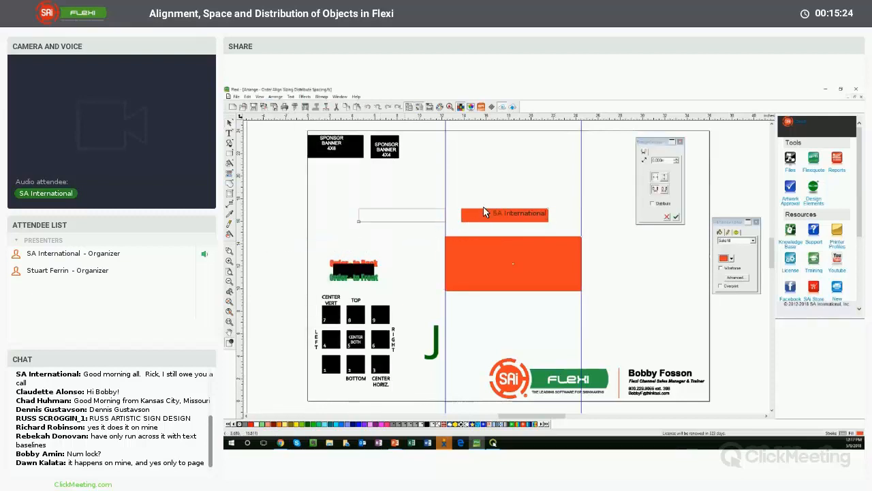
left_click_drag(647, 142, 607, 163)
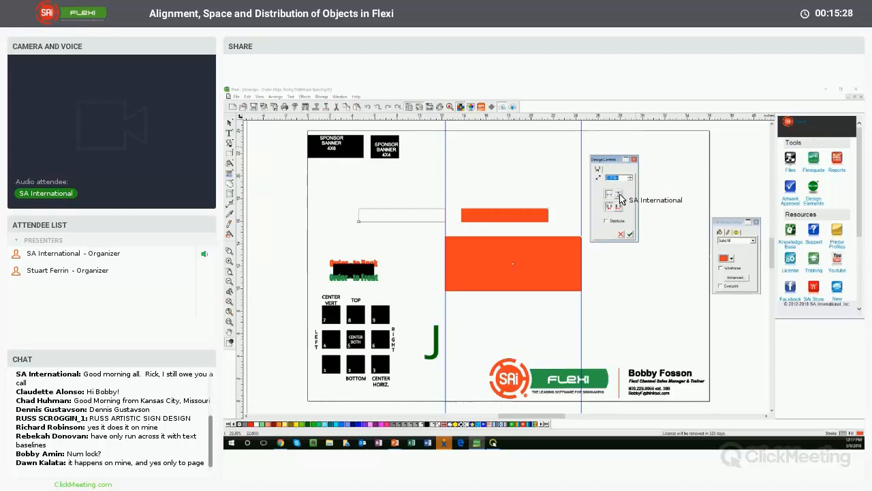
left_click(613, 197)
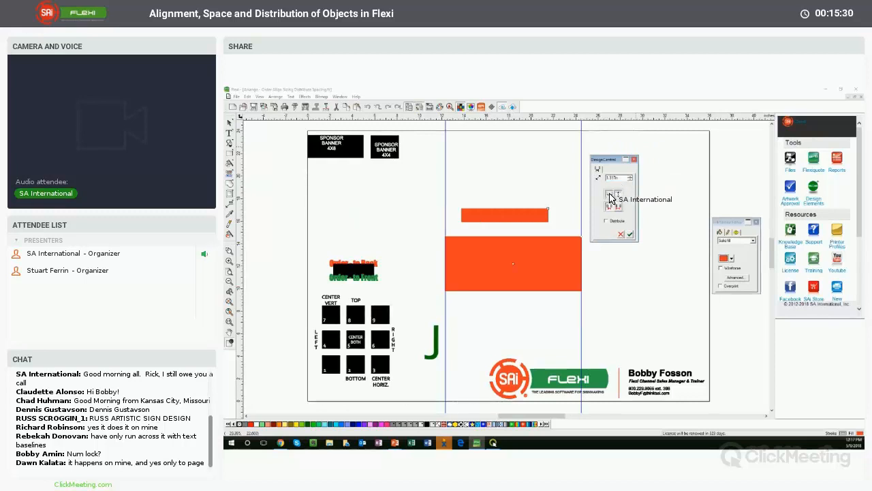
left_click(610, 195)
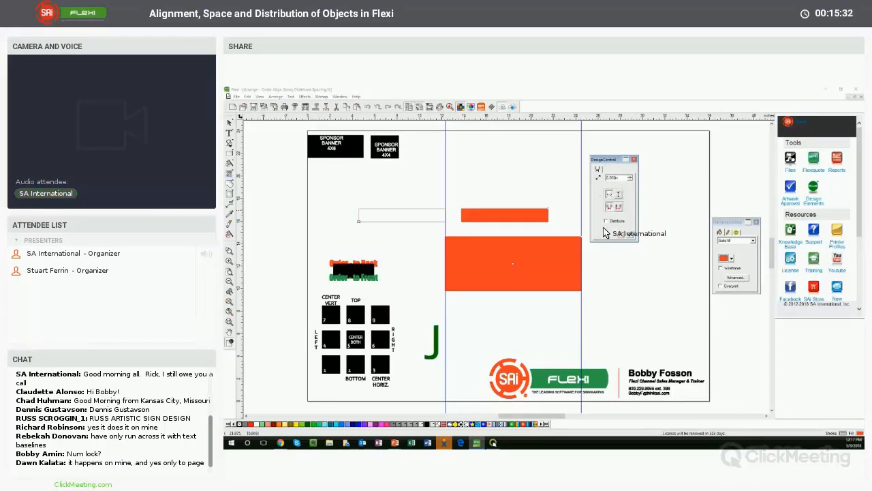
left_click(631, 236)
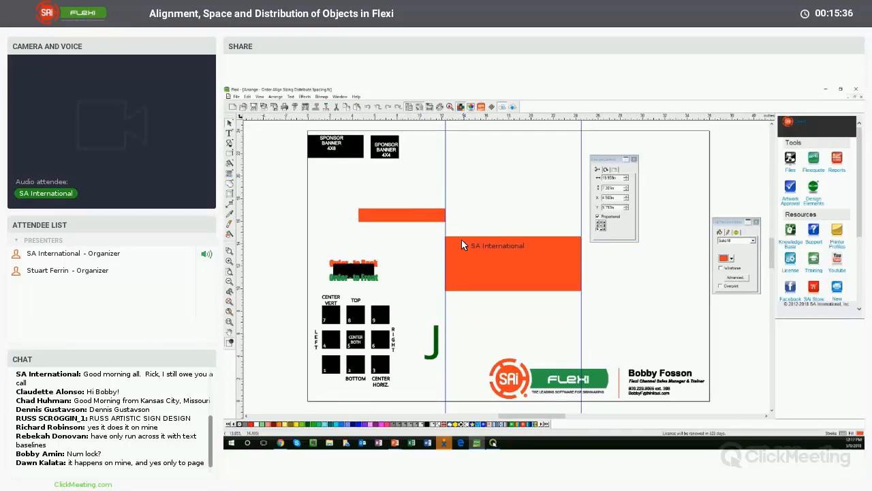
Step: Undo the horizontal spacing of the rectangles and delete both vertical guides
key("ctrl+z")
key("ctrl+z")
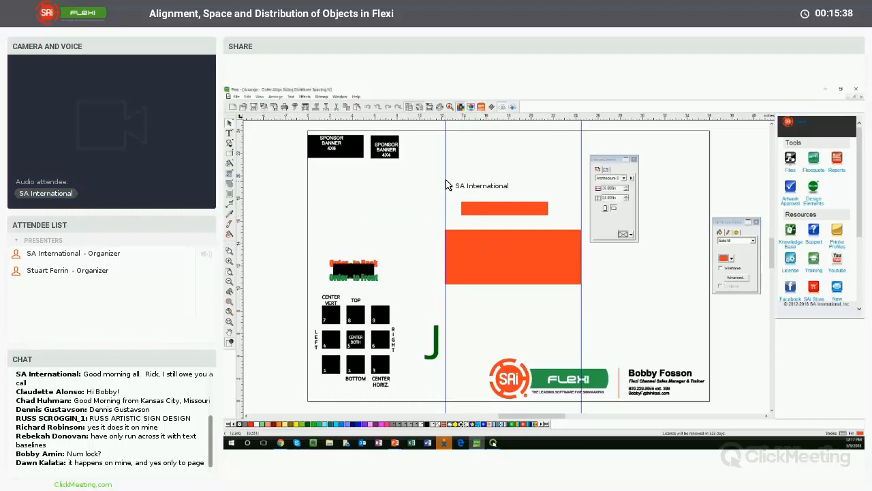
left_click(446, 182)
key("Delete")
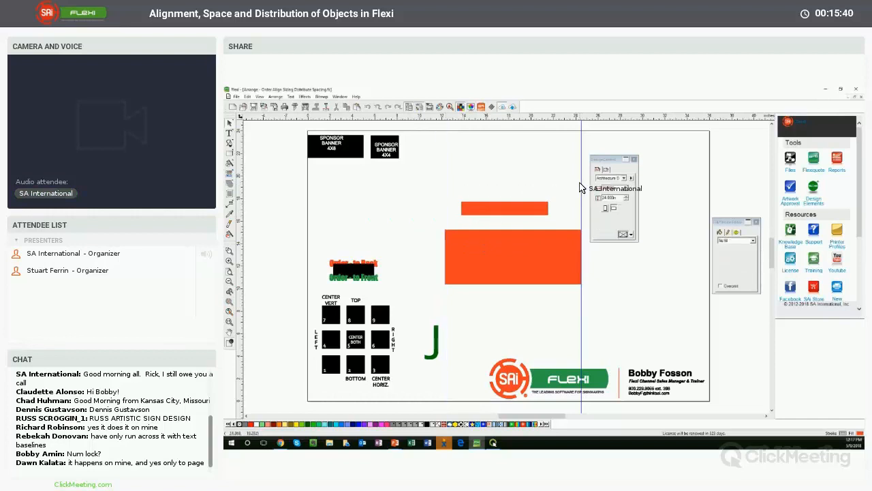
key("Delete")
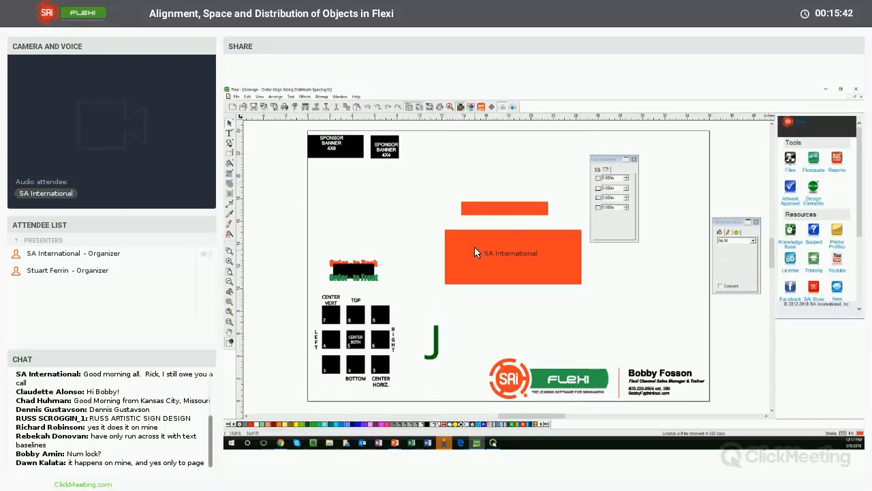
left_click(475, 252)
left_click(276, 96)
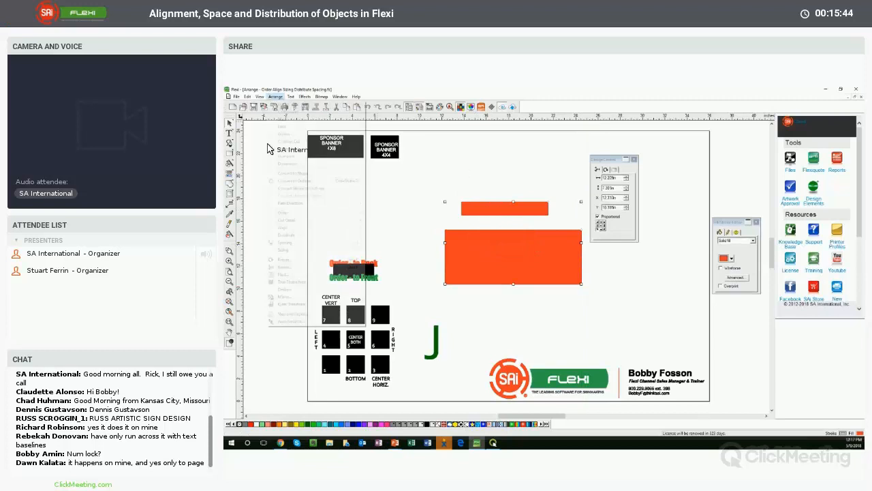
left_click(291, 243)
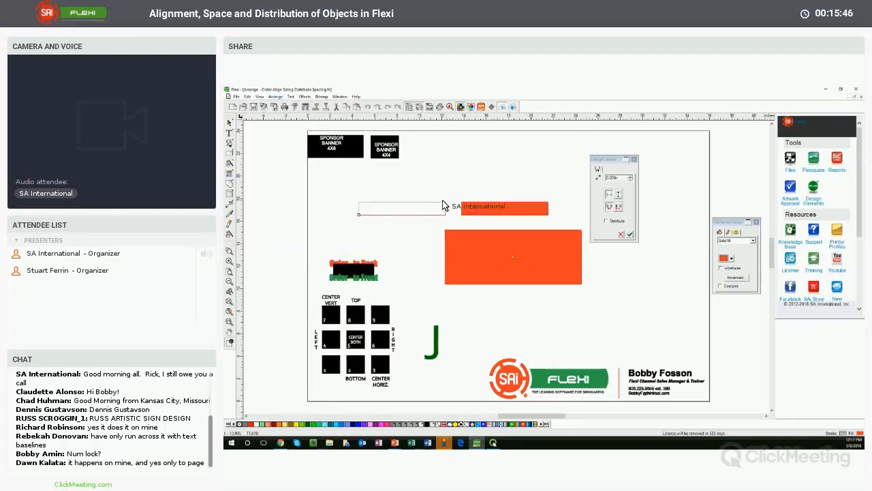
key("Escape")
Step: Move the large rectangle slightly down and to the right, away from the small one
left_click(463, 209)
left_click(472, 190)
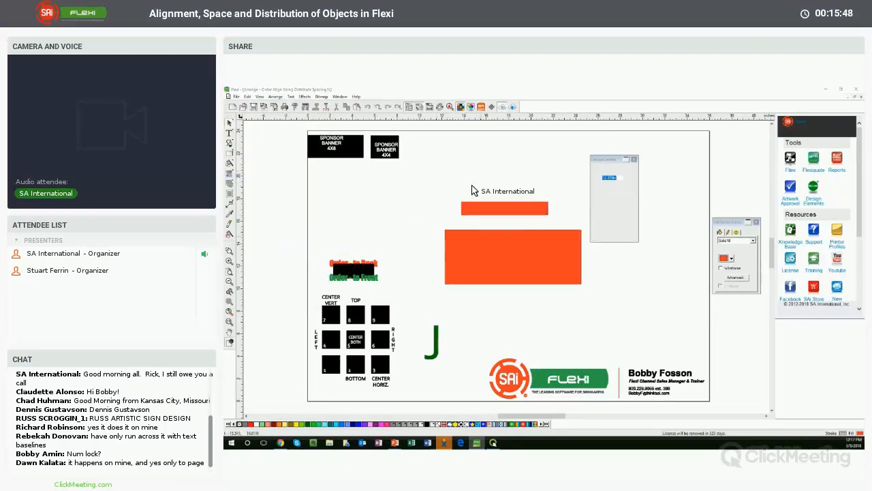
mouse_move(478, 244)
left_mouse_down()
mouse_move(477, 235)
mouse_move(483, 249)
left_mouse_up()
left_click(470, 192)
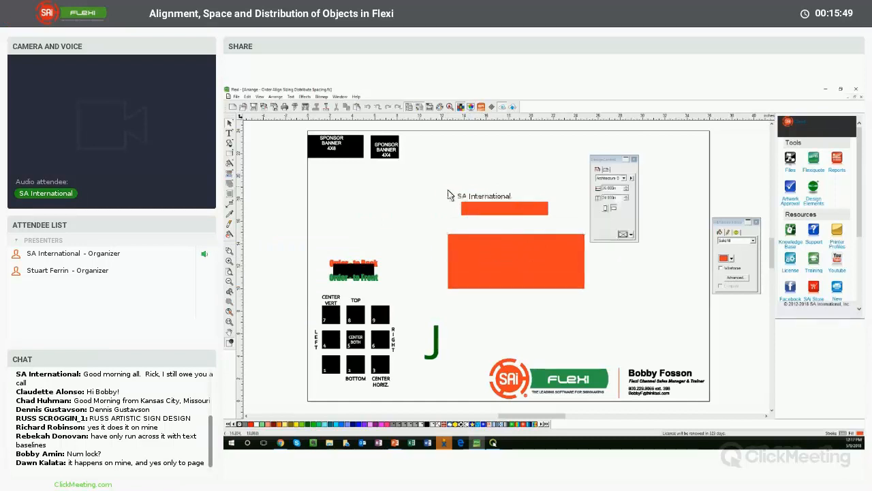
Step: Resize the small rectangle to the same width as the large one, and move the property window clear of it
left_click(459, 236)
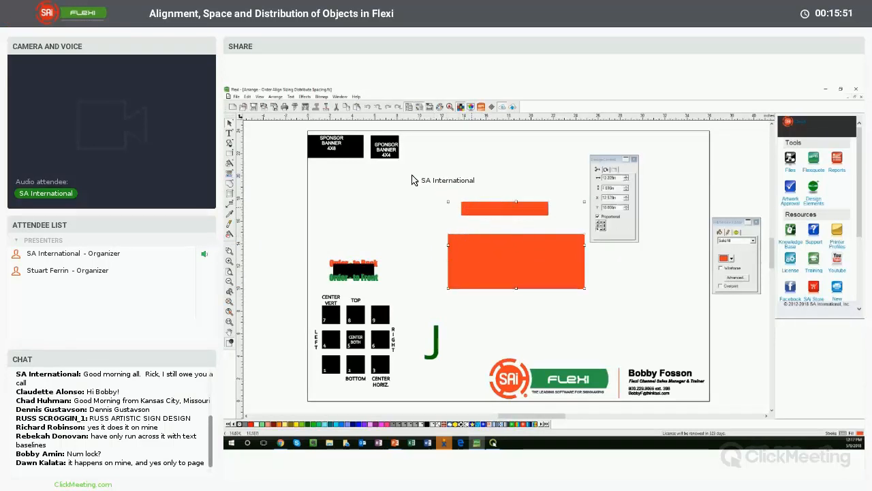
left_click(275, 96)
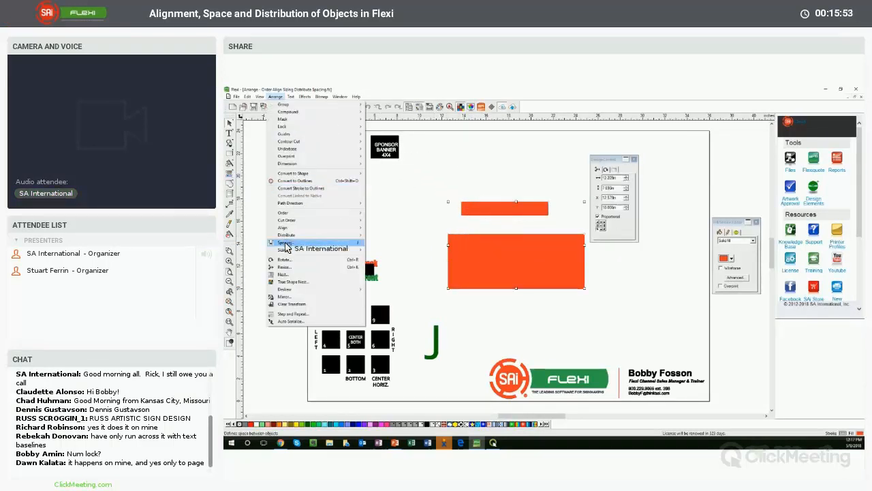
mouse_move(290, 249)
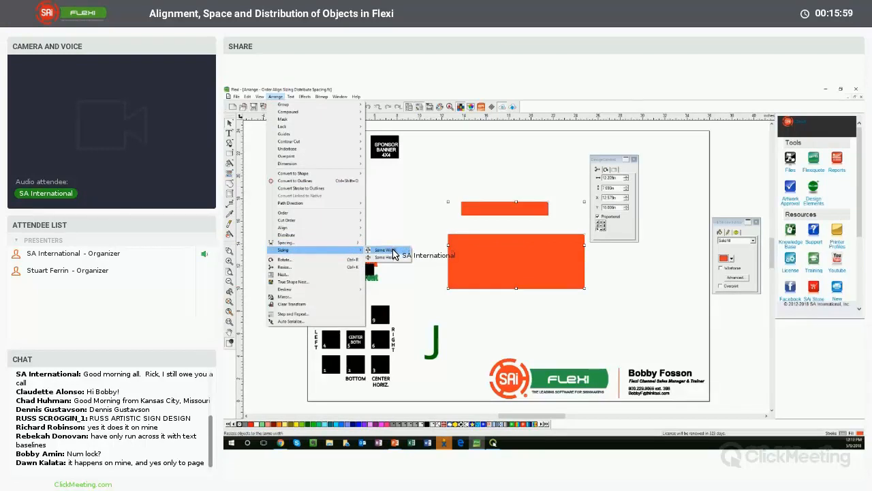
left_click(394, 252)
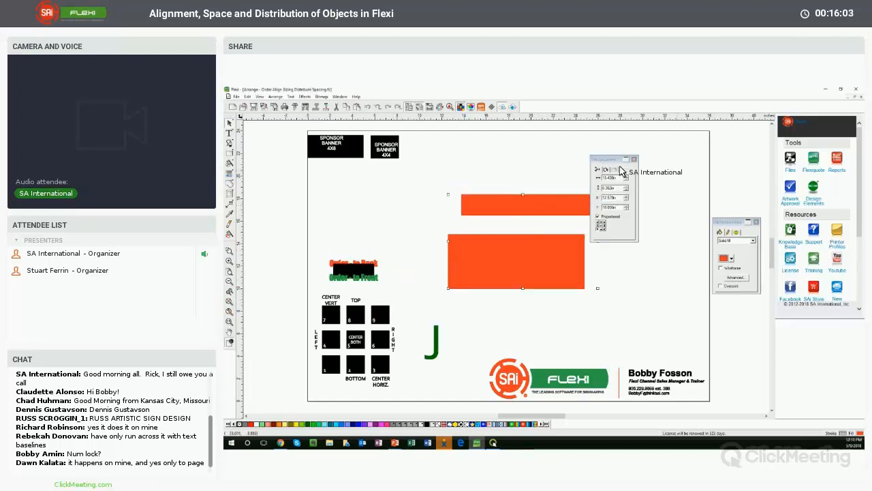
left_click_drag(611, 160, 645, 160)
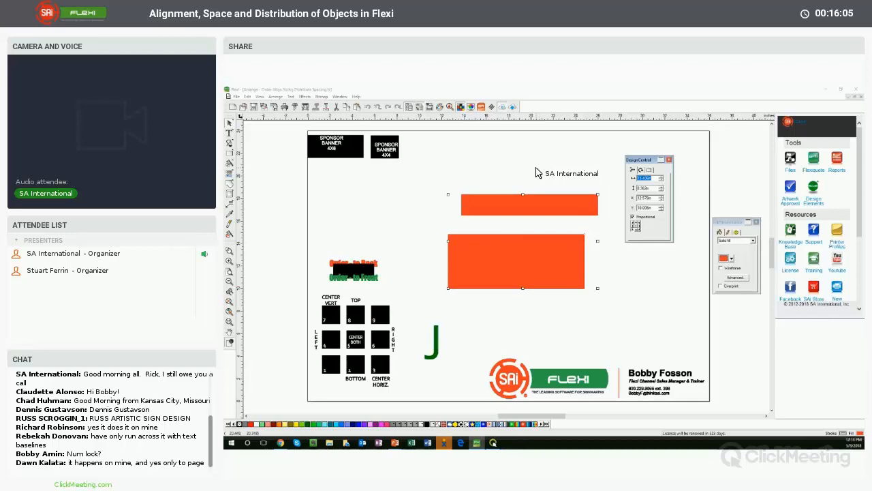
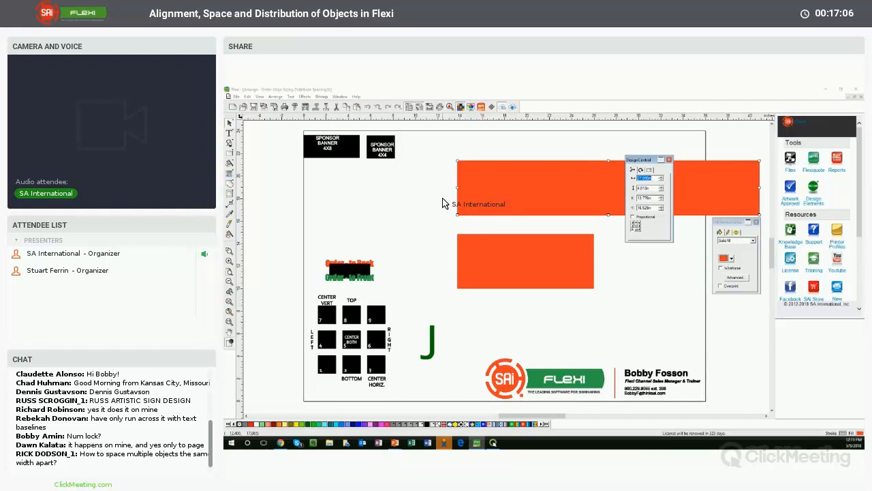
Step: Turn proportional sizing on and back off for the lower rectangle
left_click(441, 203)
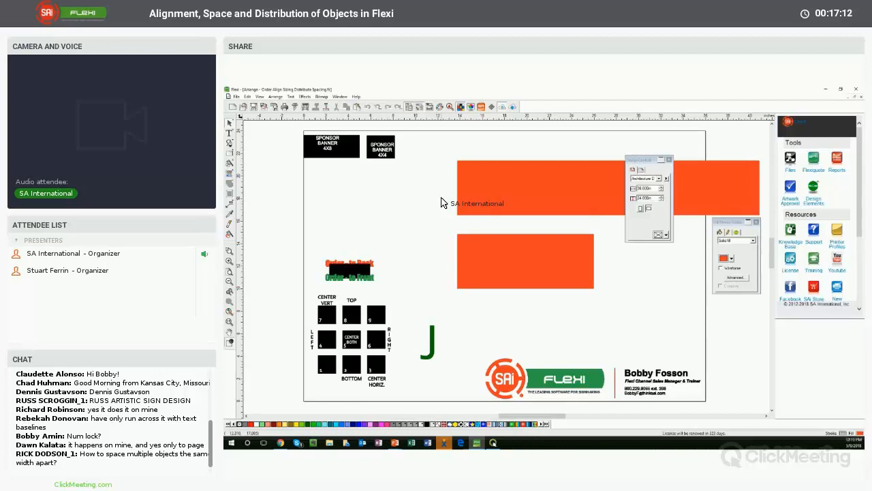
left_click(481, 265)
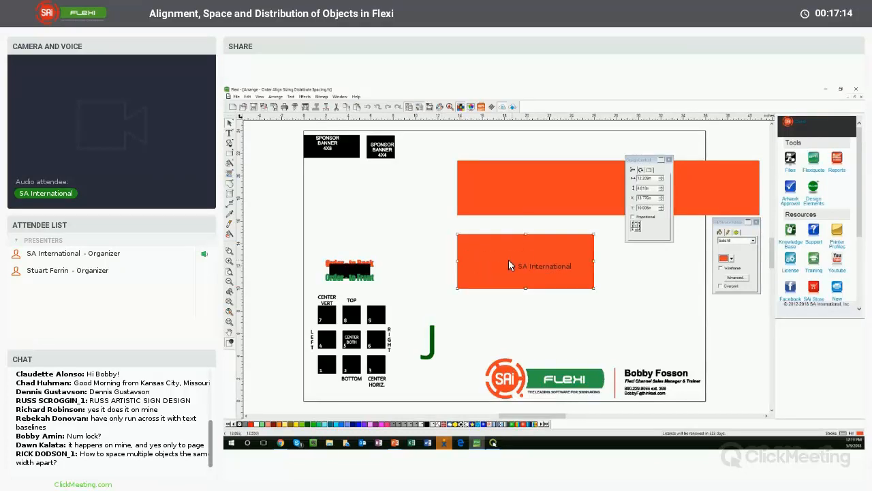
left_click(635, 218)
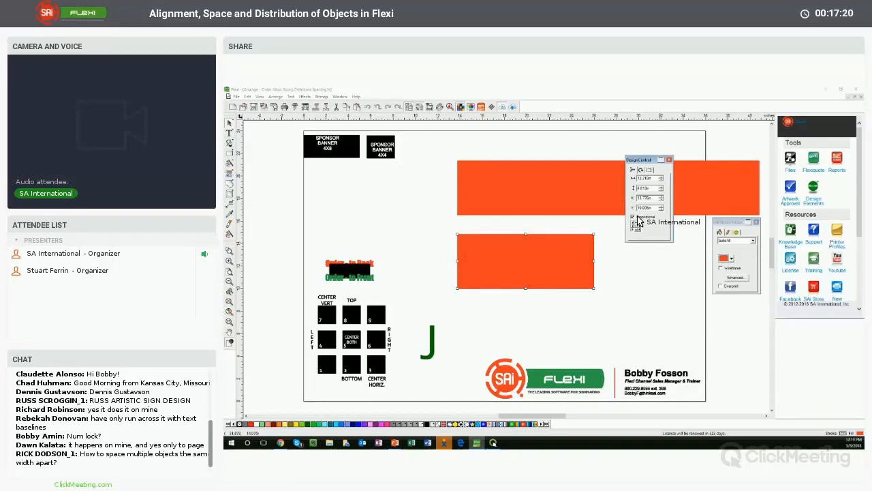
left_click(634, 218)
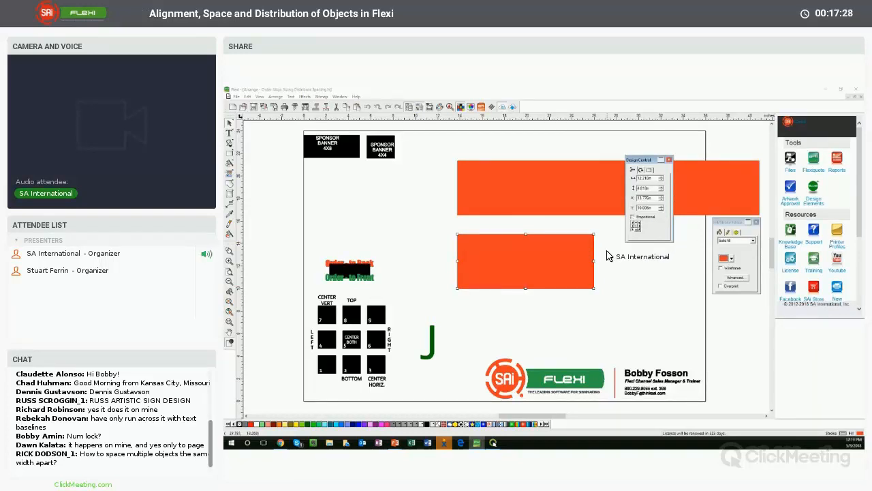
Step: Undo the last two size changes made to the upper orange rectangle and deselect it
left_click(570, 203)
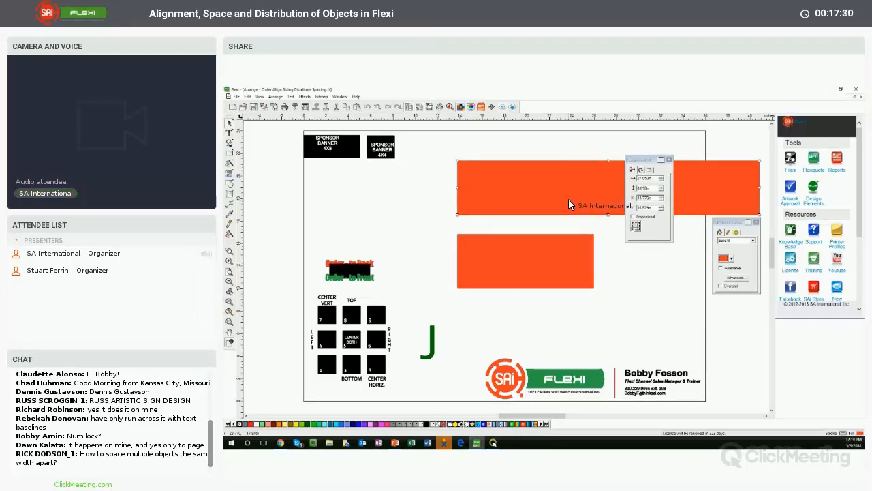
key("ctrl+z")
key("ctrl+z")
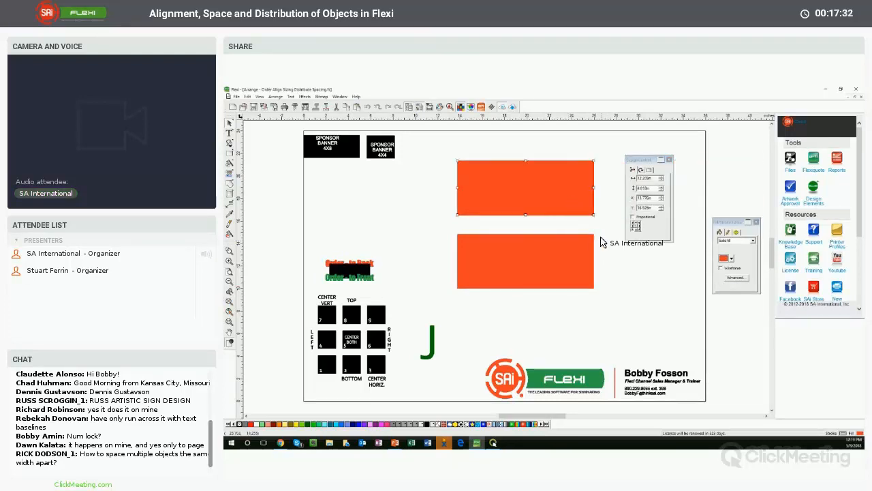
left_click(601, 243)
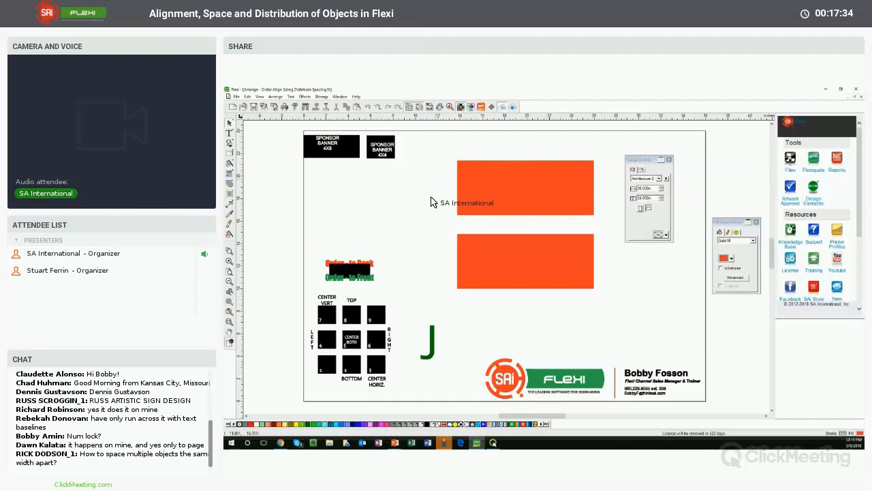
left_click_drag(410, 312, 450, 381)
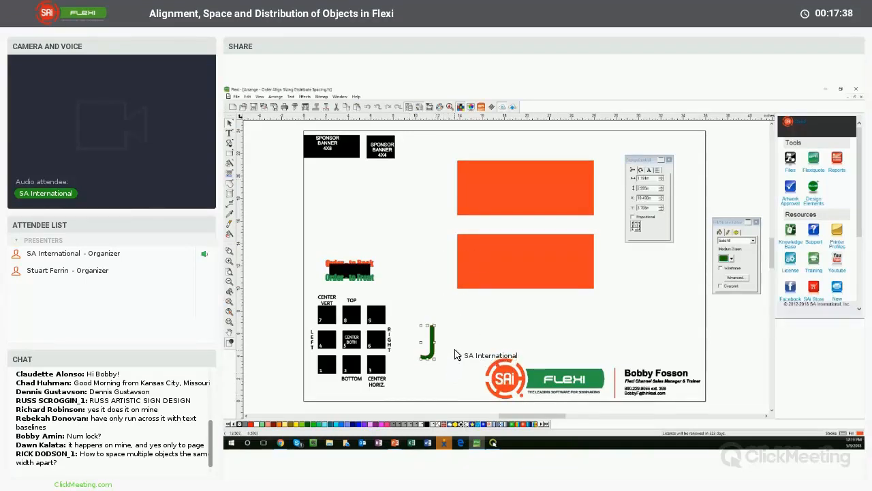
key("Delete")
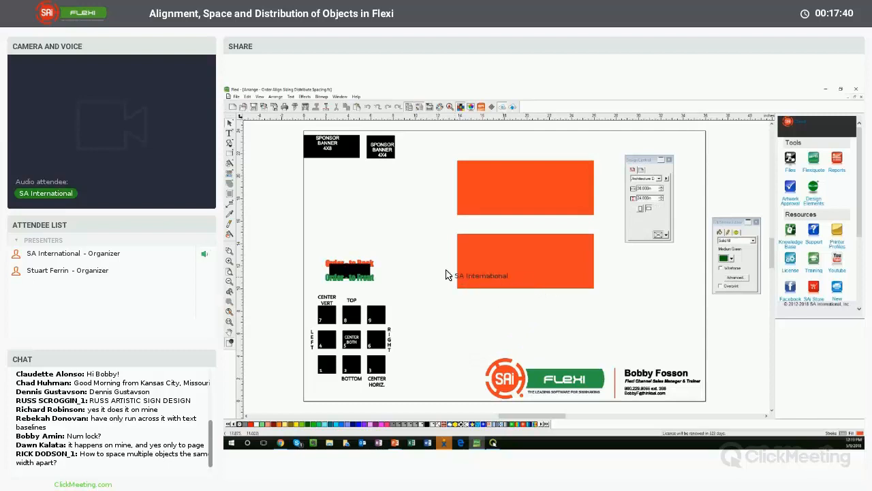
key("ctrl+z")
Step: Reduce the lower orange rectangle to a thin strip about 1.3 in high, keeping its width, and deselect it
left_click(466, 247)
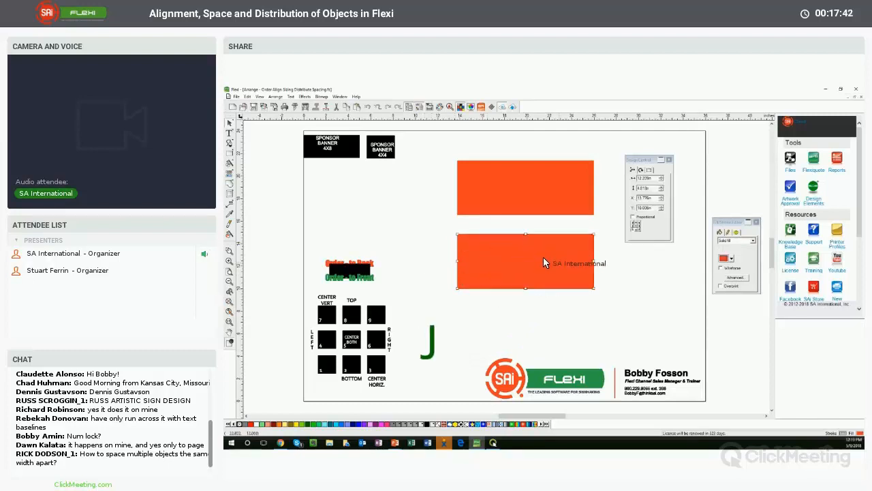
left_click_drag(527, 277, 516, 248)
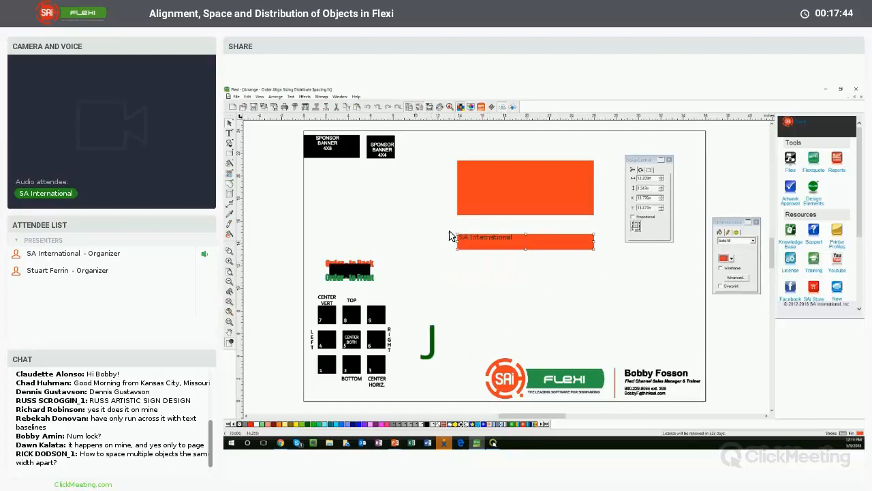
left_click(454, 236)
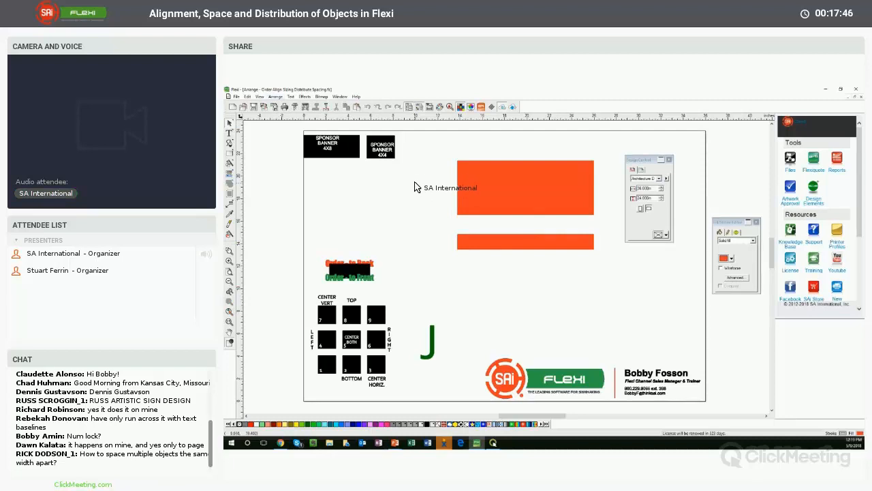
left_click_drag(440, 150, 613, 264)
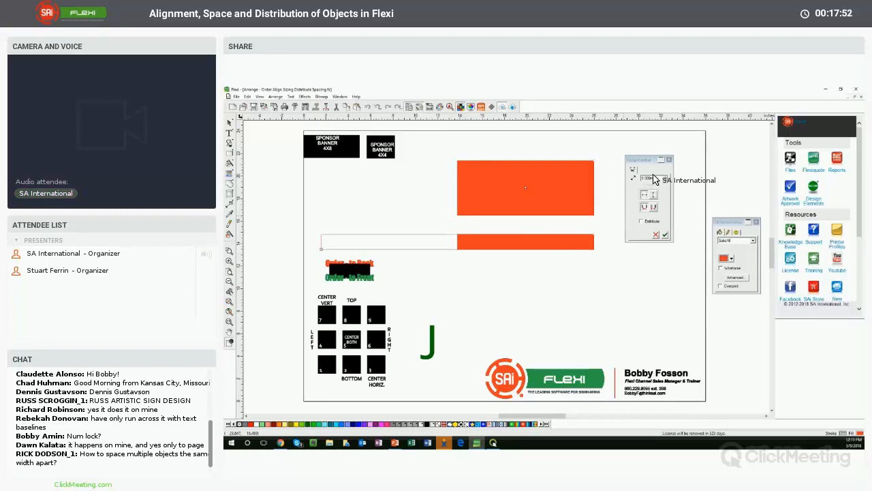
left_click(651, 165)
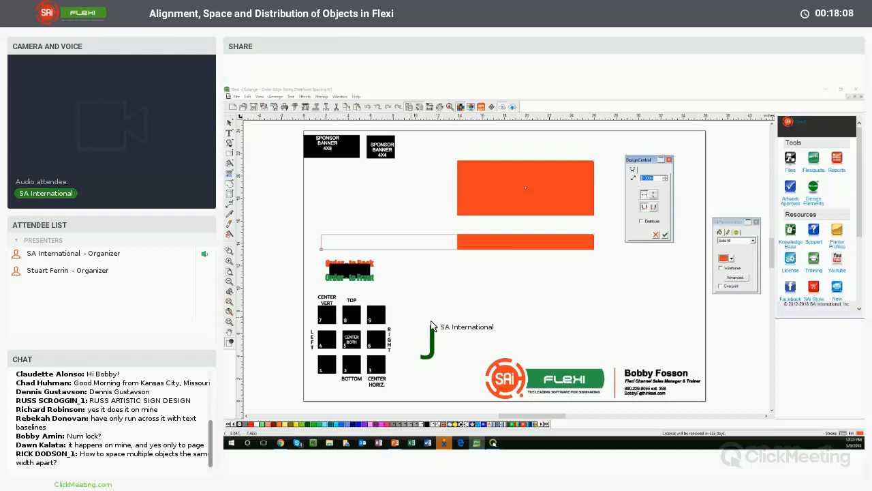
left_click(276, 97)
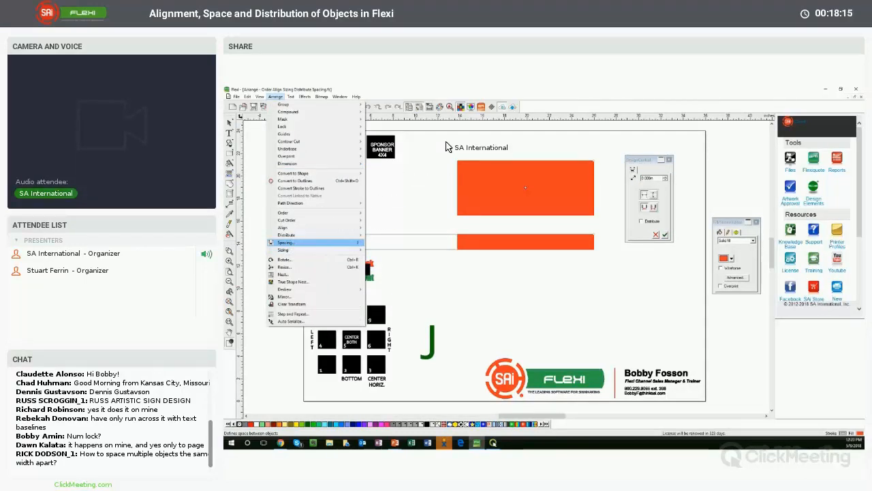
left_click(566, 102)
double_click(591, 91)
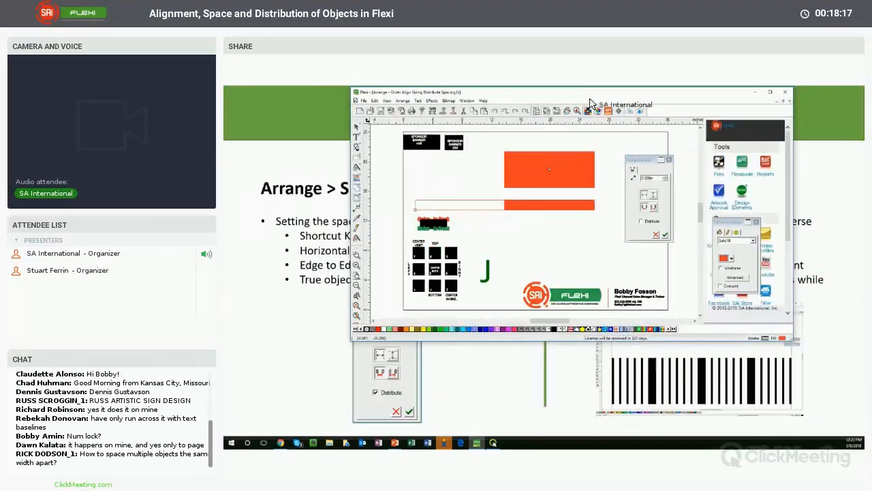
double_click(595, 92)
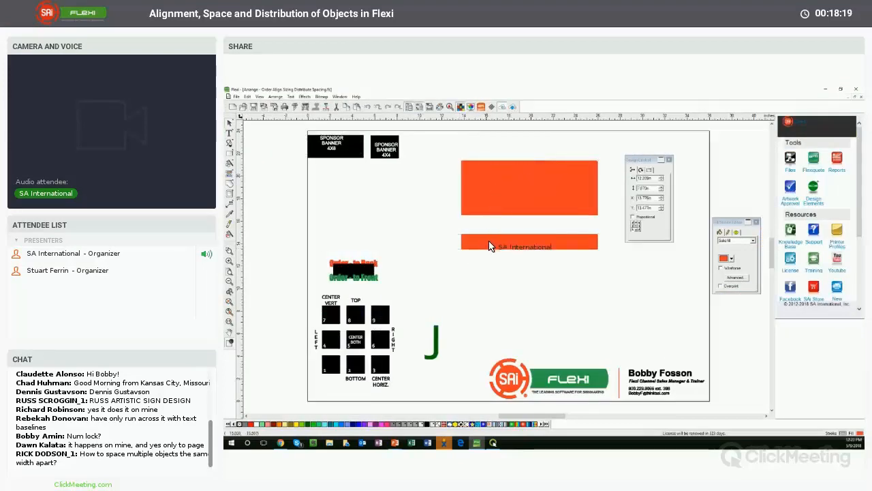
Step: Move the large rectangle to the left and slightly down, and place the thin rectangle beside its right edge
left_click_drag(491, 188, 409, 206)
left_click(496, 239)
left_click_drag(536, 227, 567, 198)
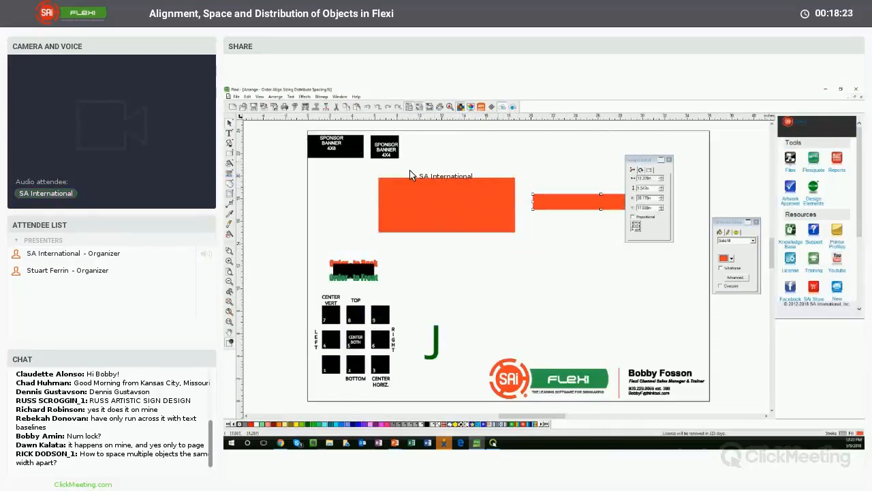
Step: Start Spacing for both orange rectangles, move its window off the page edge area, and set the horizontal gap to 2 in
left_click_drag(366, 171, 686, 244)
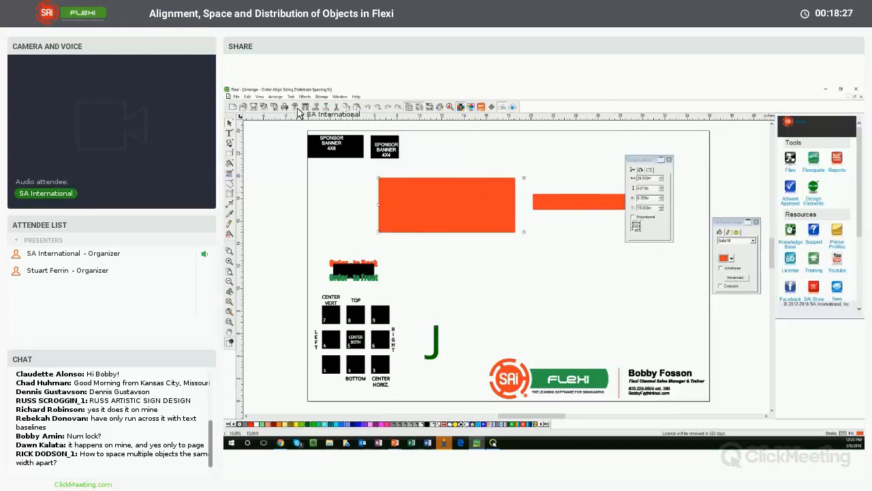
left_click(274, 96)
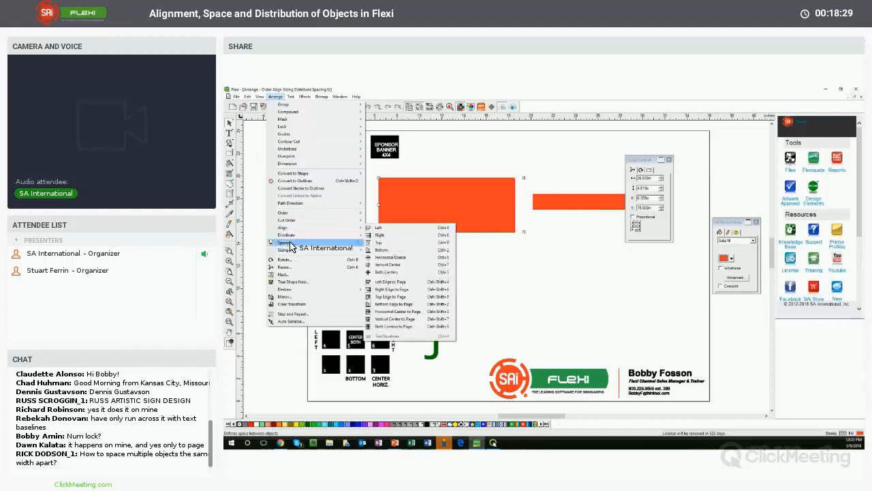
left_click(328, 243)
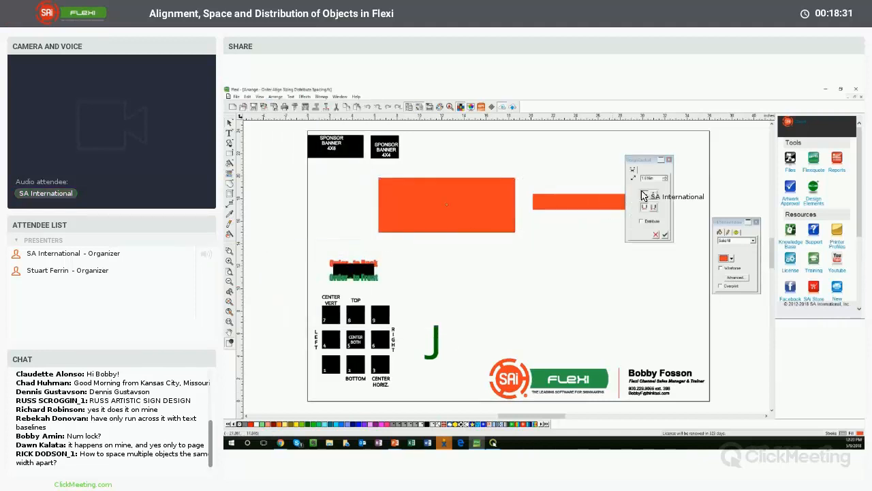
left_click_drag(645, 160, 542, 177)
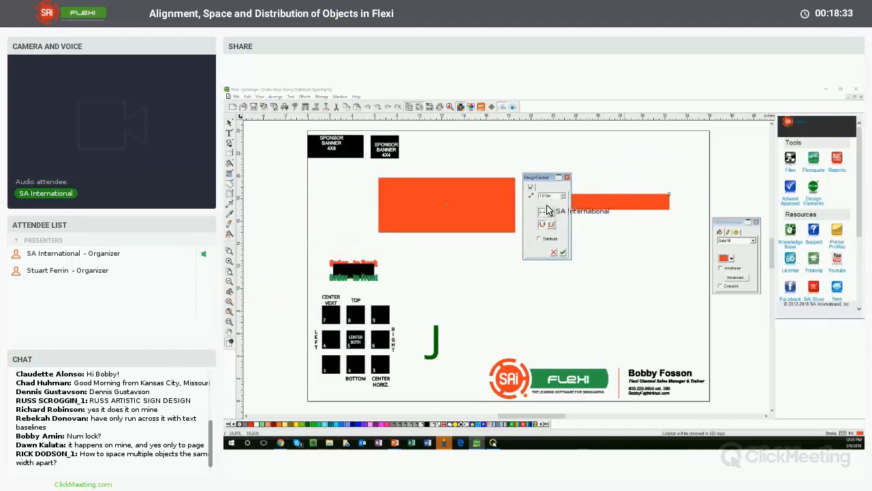
left_click(542, 196)
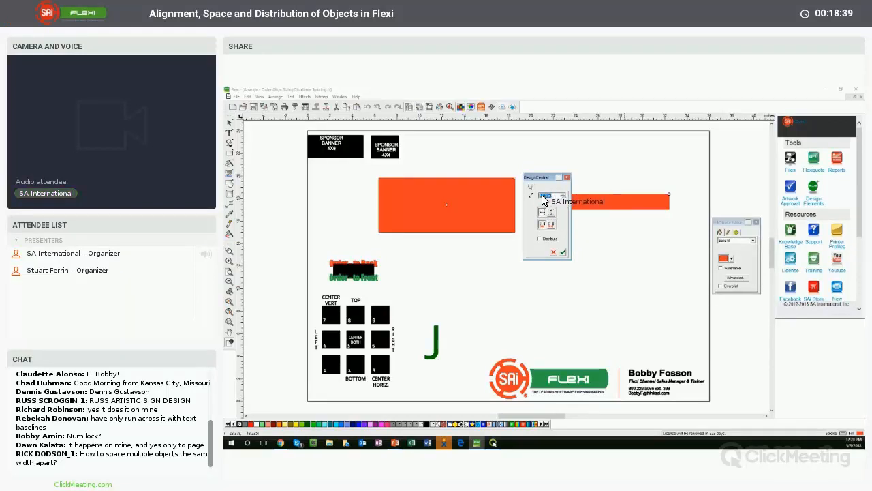
type("1")
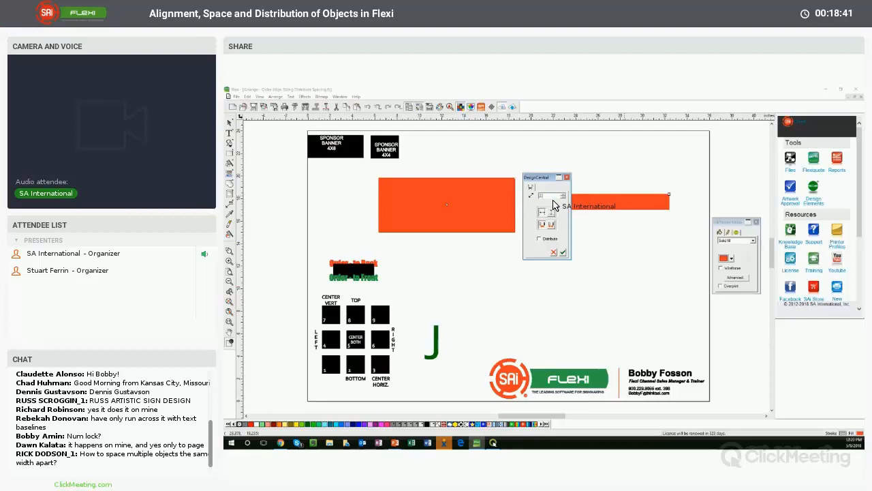
key("Return")
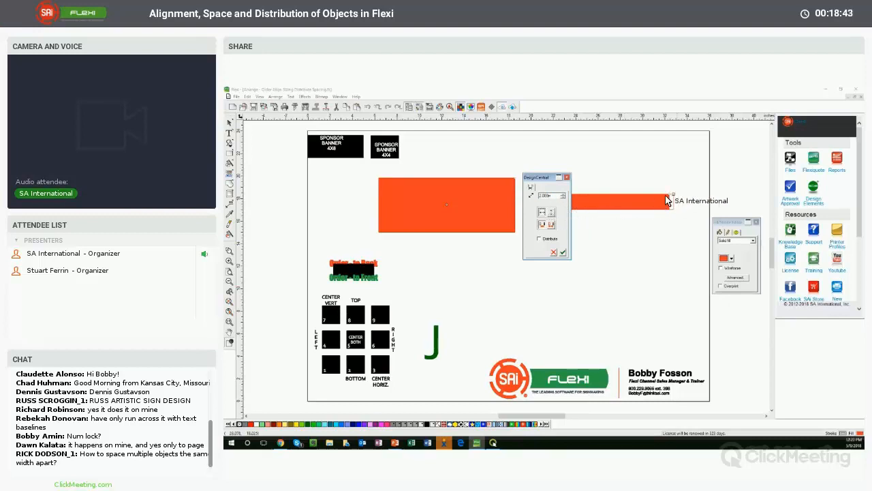
Step: Space the two rectangles 16 in apart horizontally, measured from left edge to left edge, with the spacing window moved below them
left_click_drag(544, 178, 552, 231)
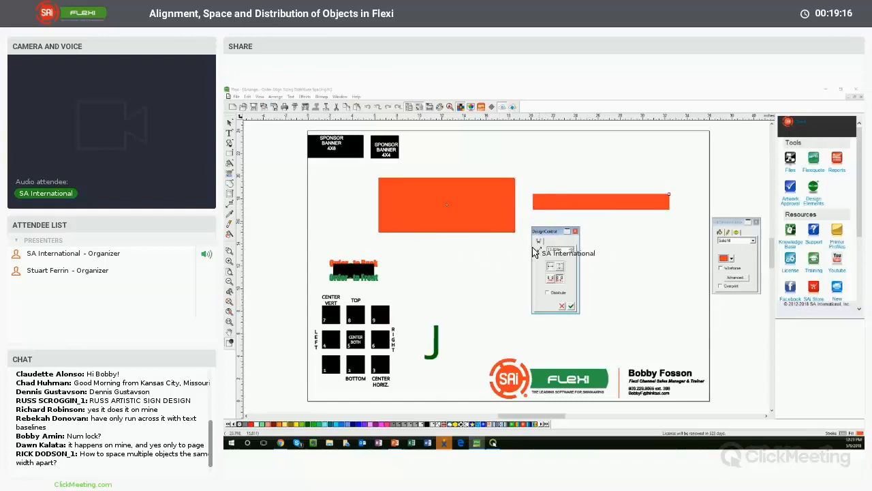
left_click_drag(533, 248, 518, 247)
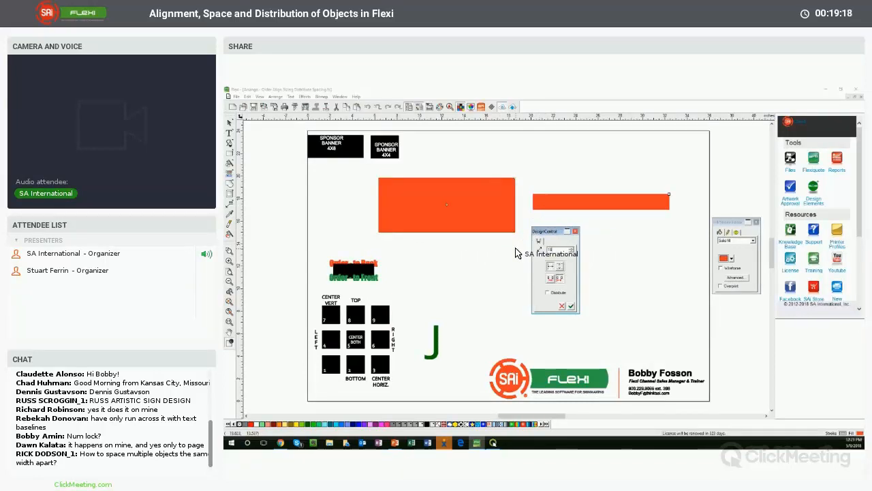
key("Return")
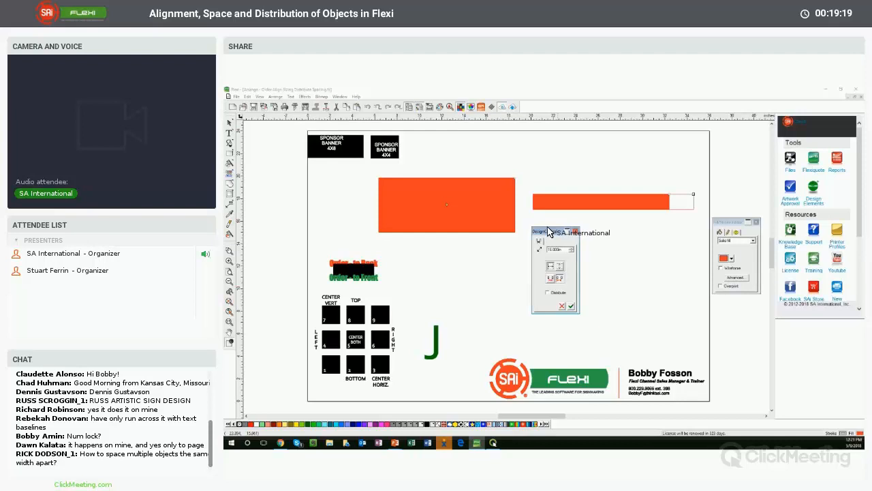
left_click(573, 308)
left_click(508, 168)
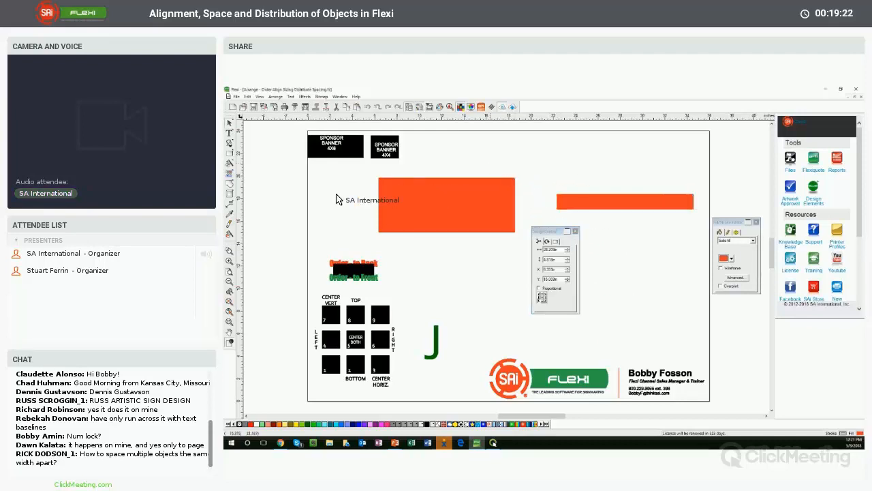
Step: Draw a thin bar about 16 in wide below the large rectangle, starting at its left edge, and select it
left_click(374, 233)
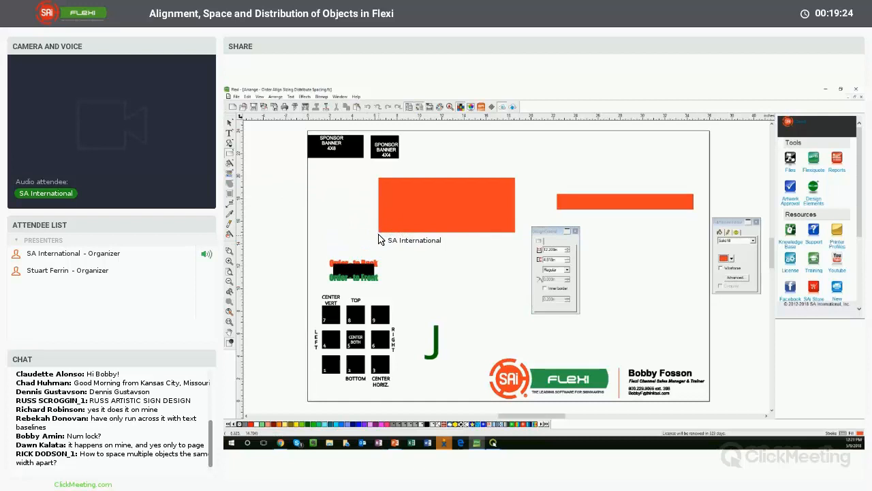
left_click_drag(380, 238, 562, 239)
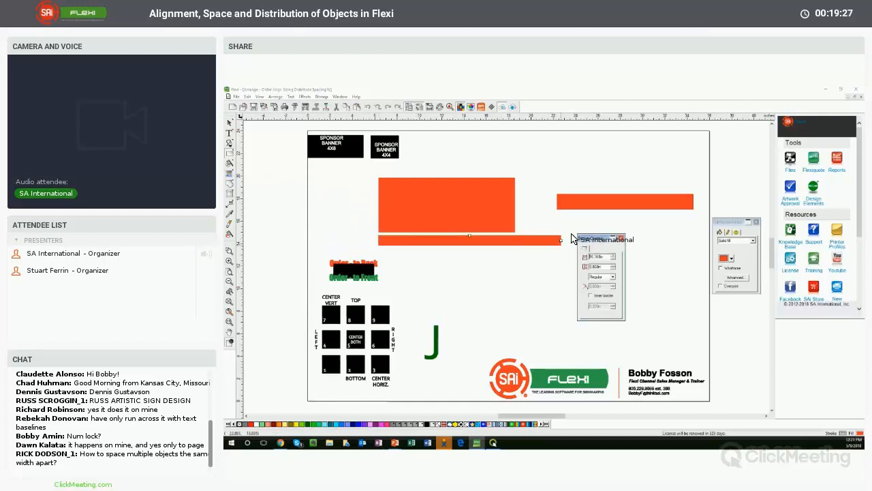
left_click(231, 123)
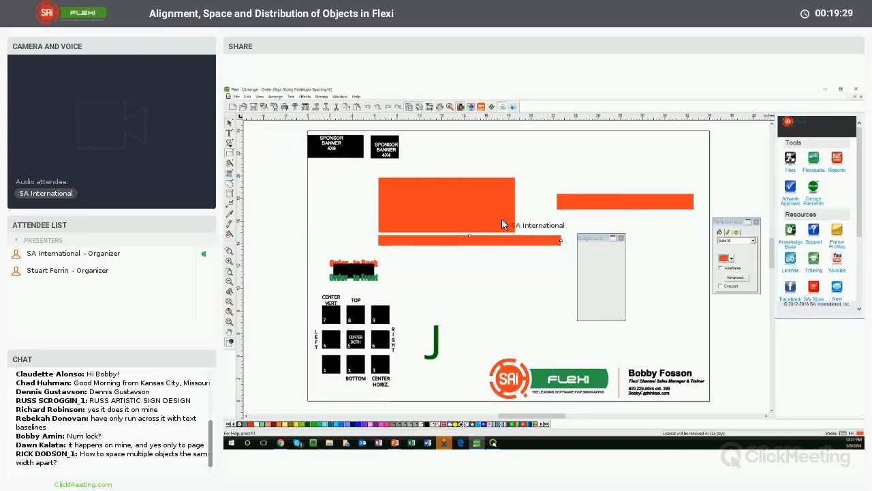
left_click(548, 265)
left_click(555, 242)
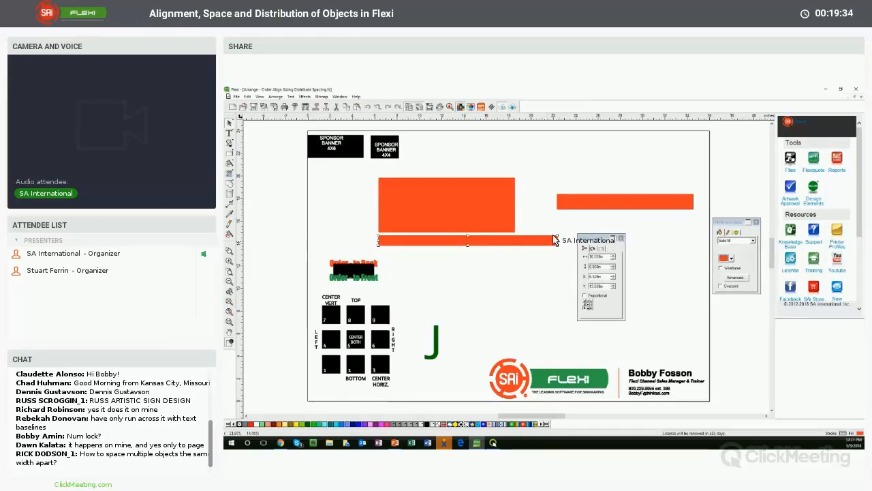
Step: Delete the thin bar below the large rectangle and the thin rectangle to its right
key("Delete")
left_click_drag(537, 174, 702, 222)
key("Delete")
Step: Shrink the remaining orange rectangle to about 4.7 in wide and 3.1 in high, and deselect it
left_click(513, 194)
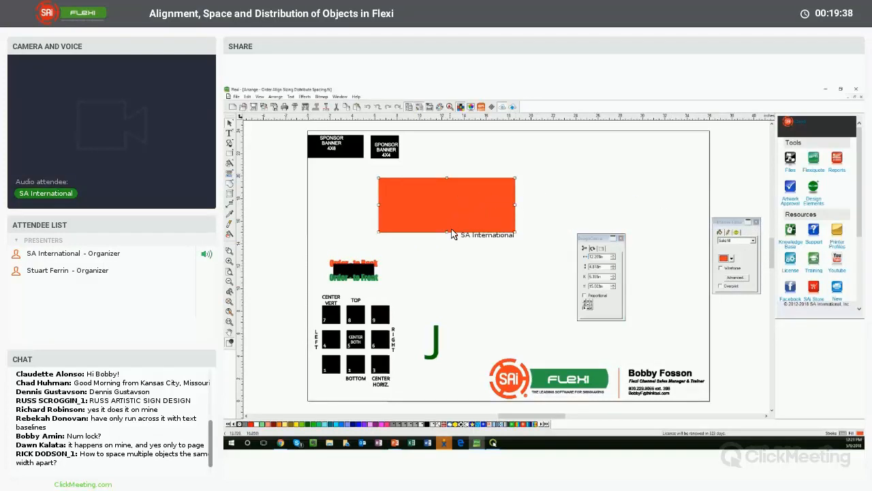
left_click_drag(448, 223, 429, 201)
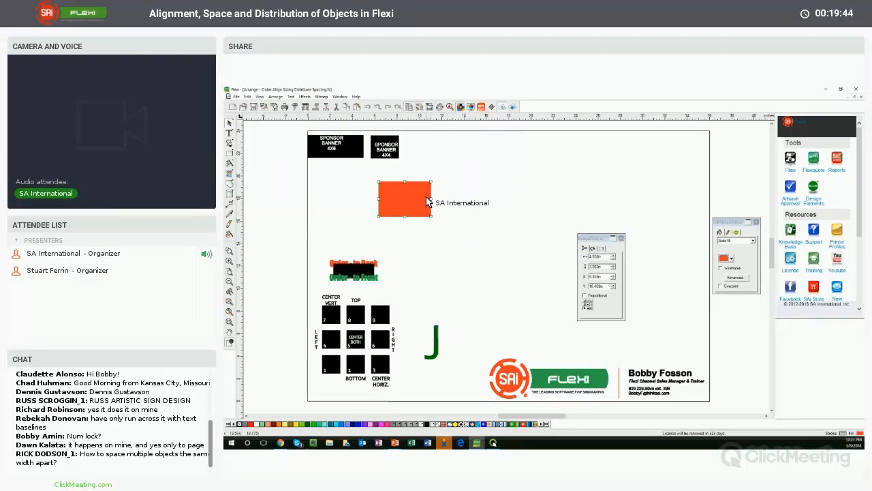
left_click(440, 178)
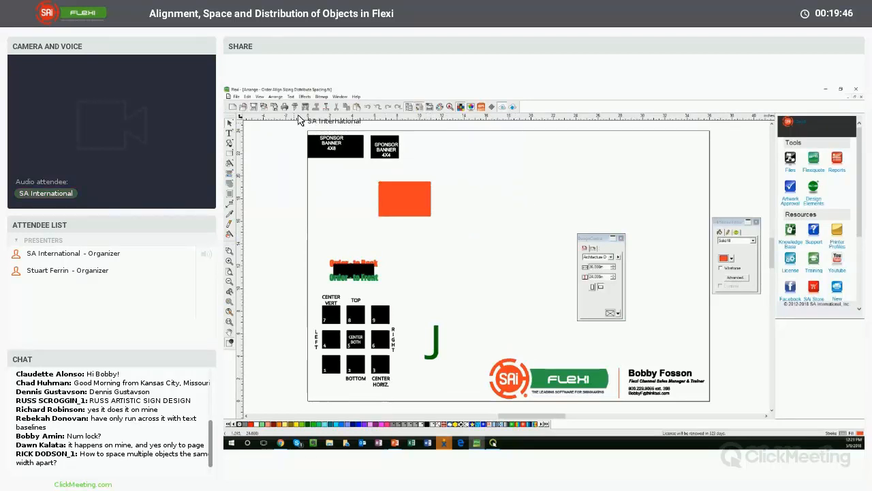
left_click(275, 96)
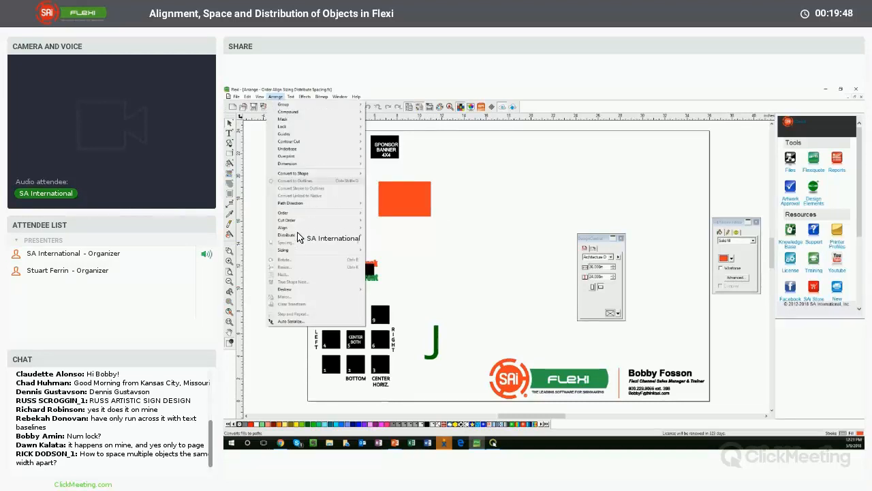
mouse_move(299, 237)
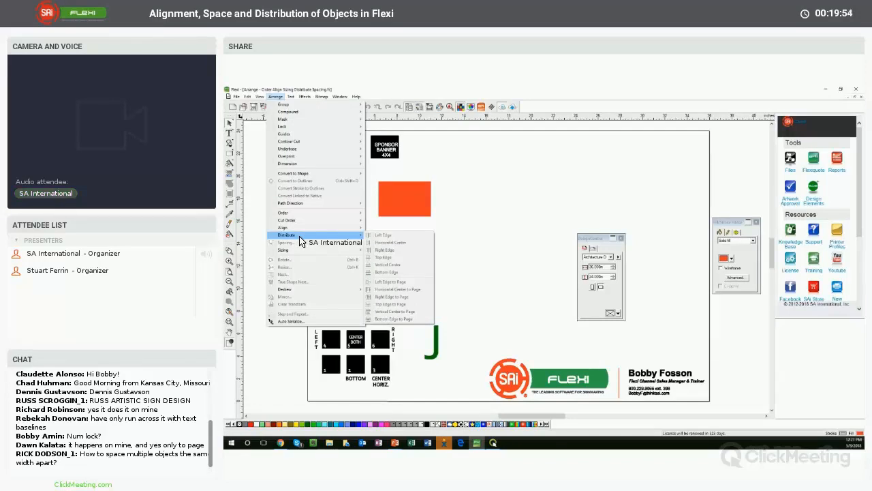
left_click(486, 232)
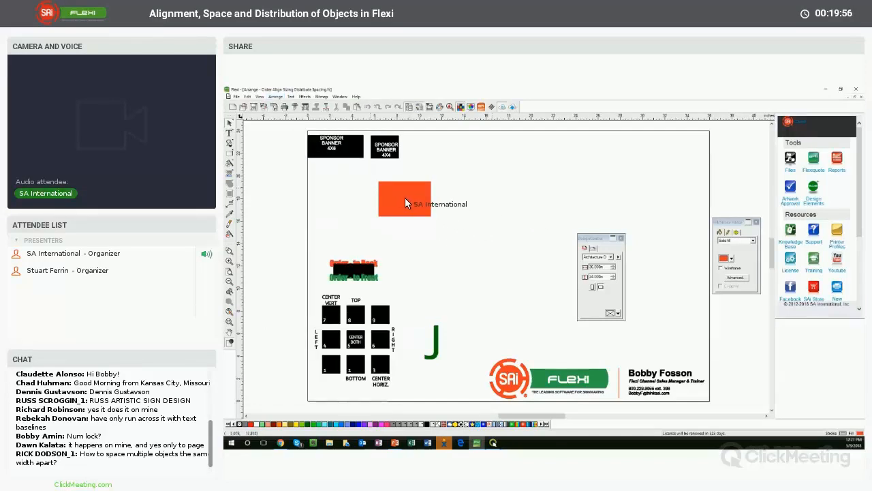
Step: Delete the orange rectangle in the upper middle of the page
left_click(407, 199)
key("Delete")
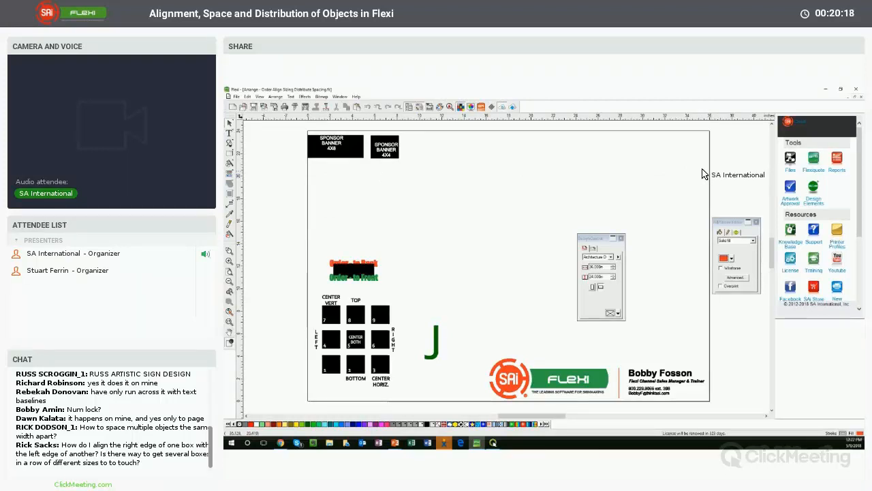
Step: Try placing two copies of the 4X4 sponsor banner to its right, and undo both copies
left_click(397, 154)
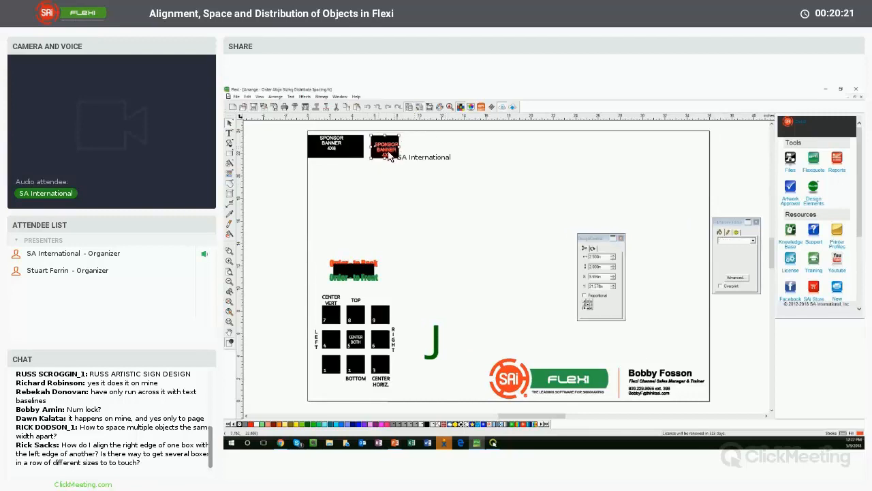
left_click_drag(390, 154, 457, 152)
key("ctrl+d")
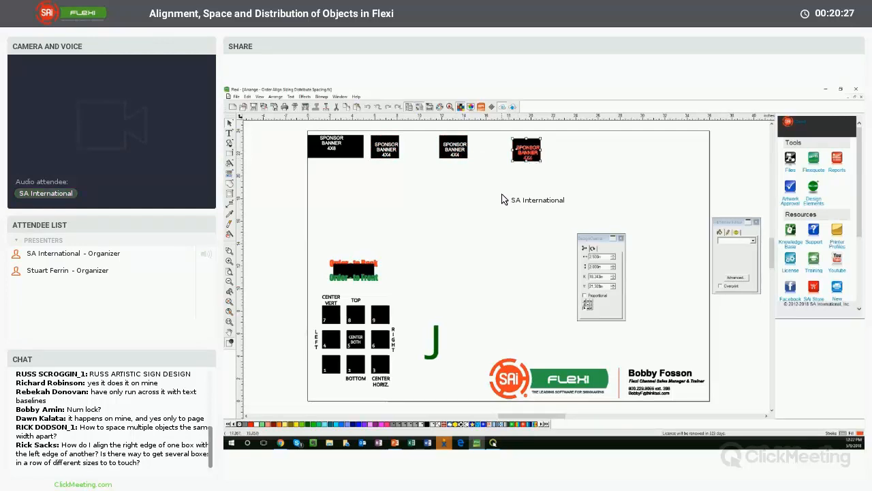
key("ctrl+z")
key("ctrl+z")
left_click(400, 160)
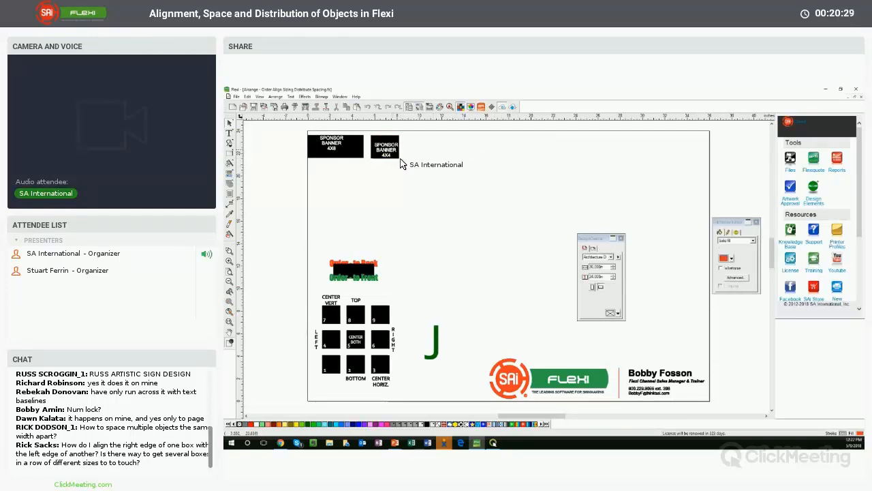
Step: Center the lettering on the black backgrounds of the 4X8 and 4X4 sponsor banners and group each banner
left_click_drag(404, 162, 369, 132)
left_click(376, 144)
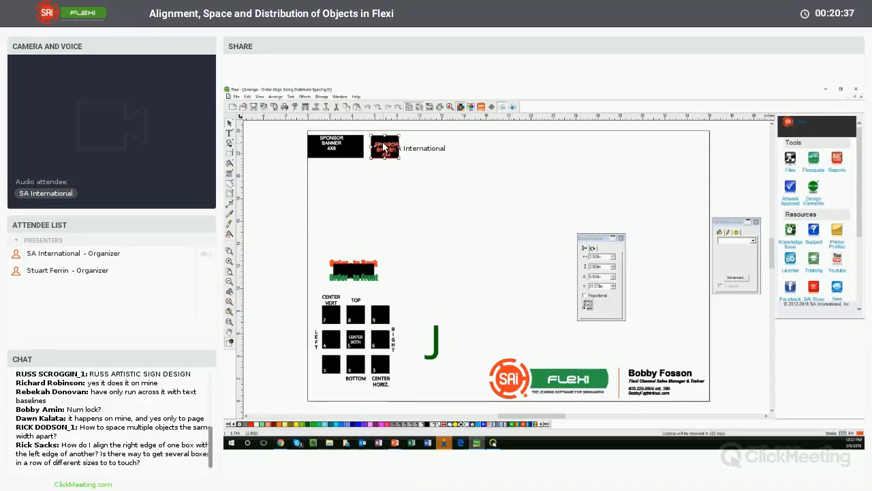
scroll(385, 163, "up", 2)
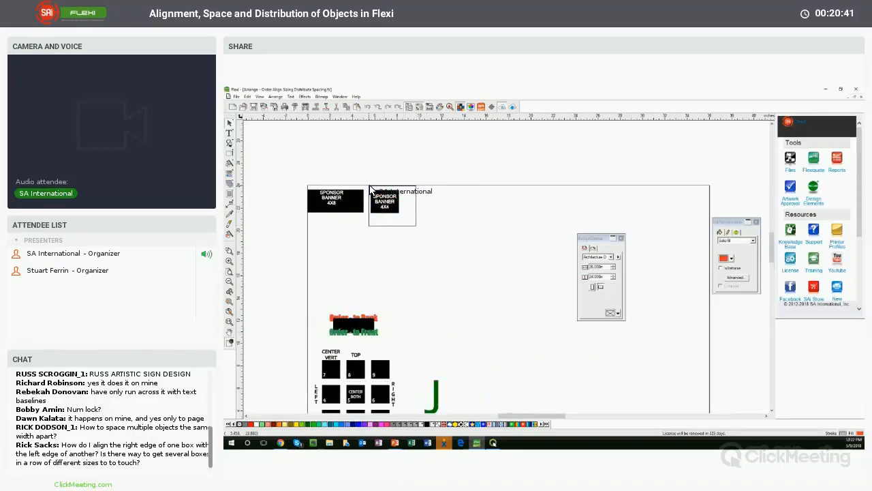
left_click(344, 210)
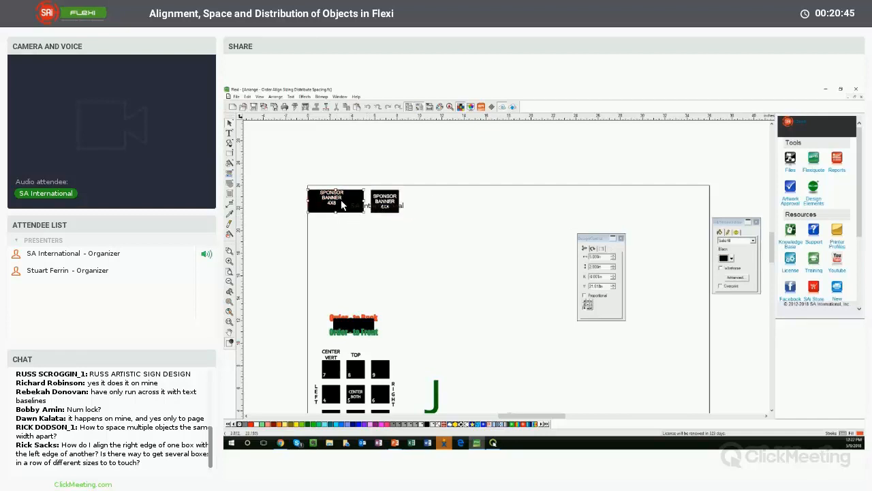
left_click(335, 199)
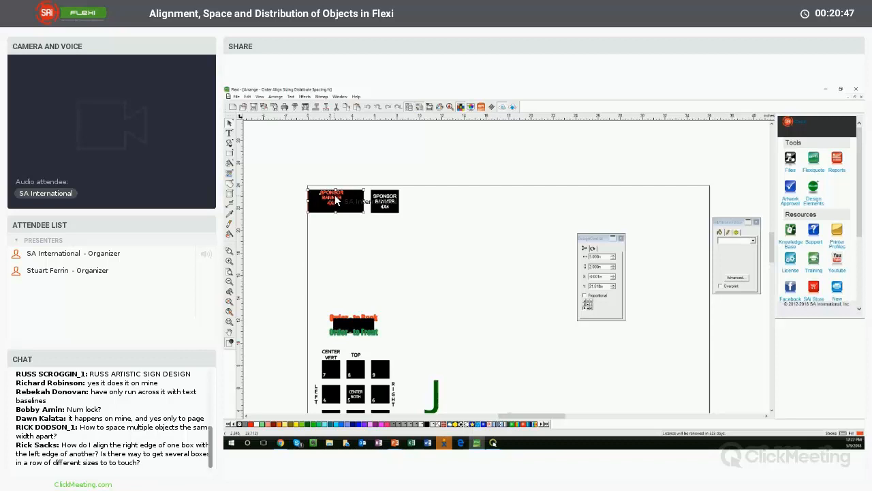
left_click(384, 202)
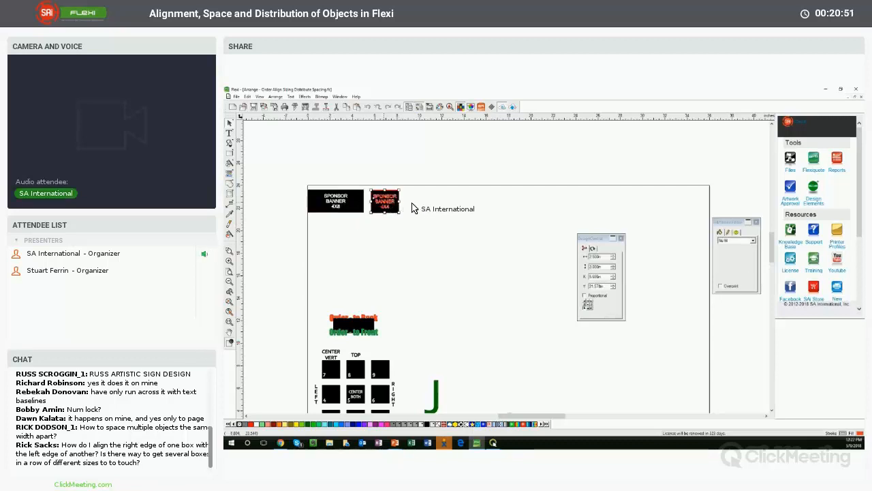
Step: Copy the 4X8 and 4X4 banners into an irregularly spaced row of seven across the page and align their top edges
left_click_drag(412, 203, 416, 205)
left_click_drag(332, 199, 626, 210)
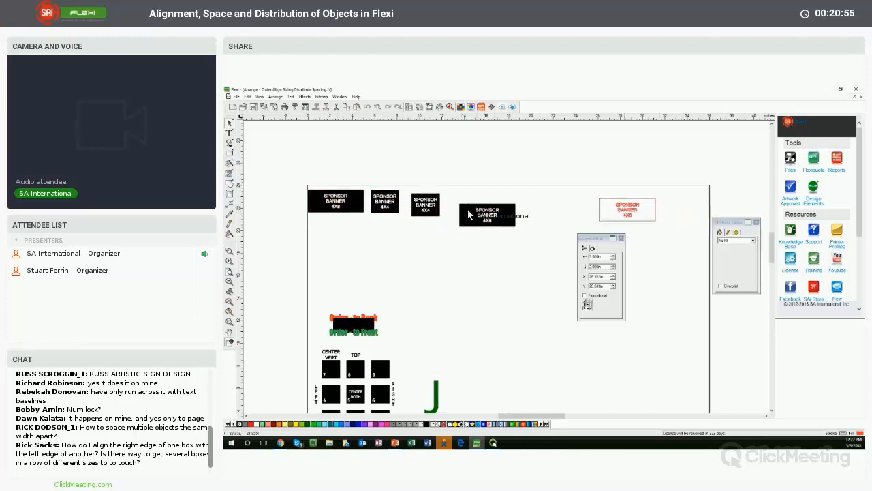
left_click_drag(388, 204, 550, 217)
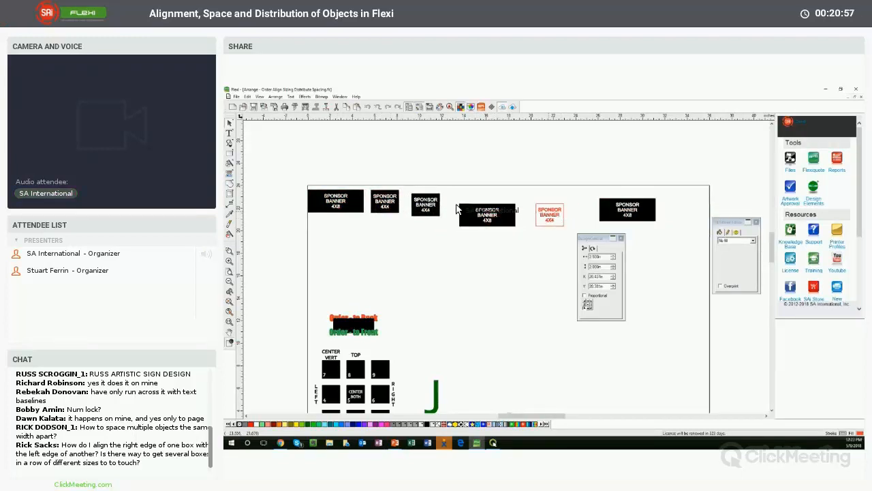
left_click_drag(610, 217, 594, 221)
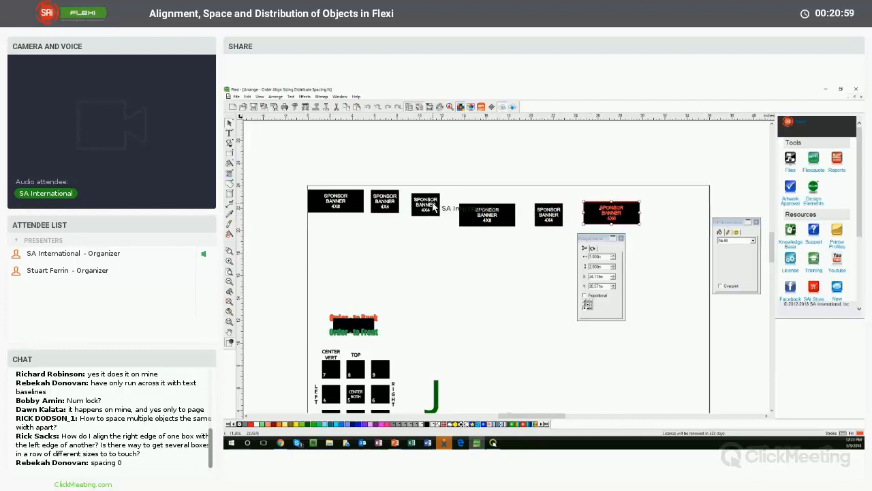
left_click_drag(433, 207, 697, 213)
left_click(665, 225)
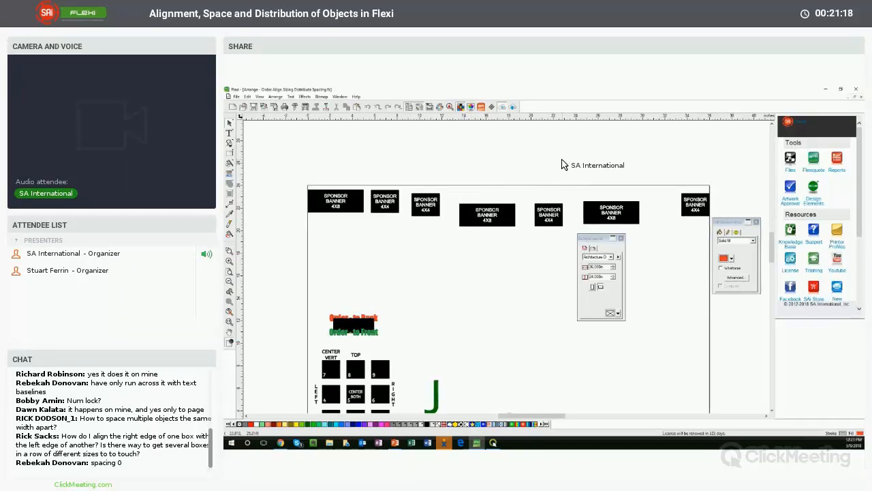
left_click_drag(298, 171, 722, 249)
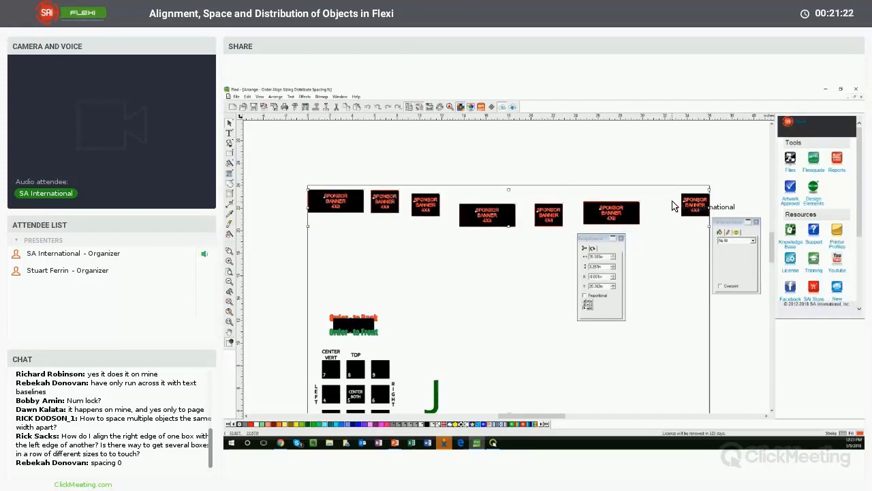
key("KP_8")
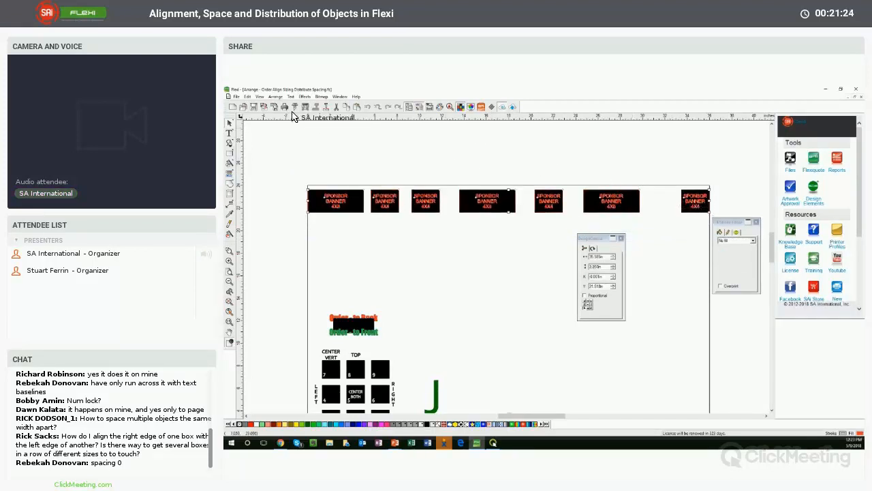
Step: Try distributing the seven banners by their left edges, and undo the distribution
left_click(275, 96)
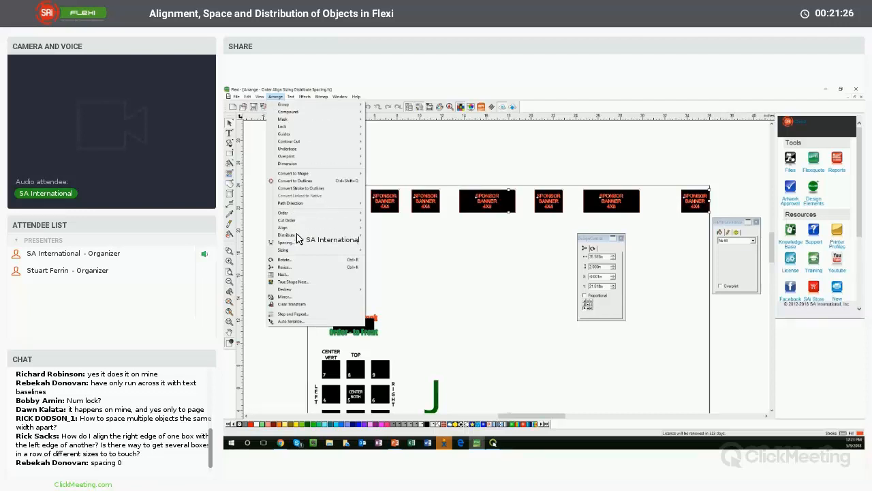
mouse_move(297, 238)
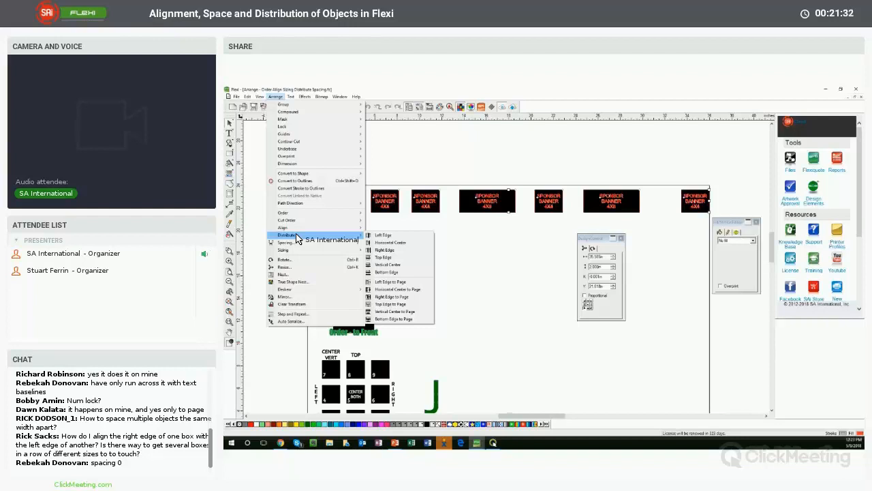
left_click(382, 235)
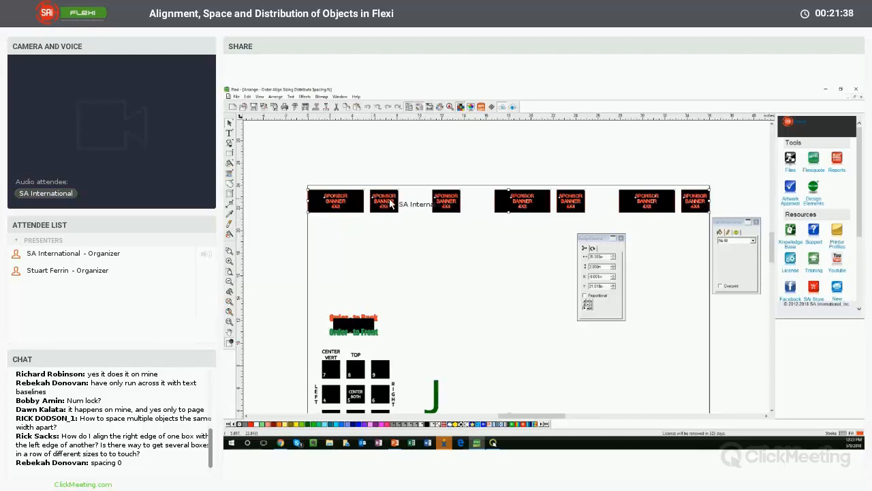
key("ctrl+z")
Step: Space the seven banners with equal horizontal gaps using Spacing with the Distribute option, moving the spacing window clear of the row
left_click_drag(287, 166, 713, 225)
left_click(276, 96)
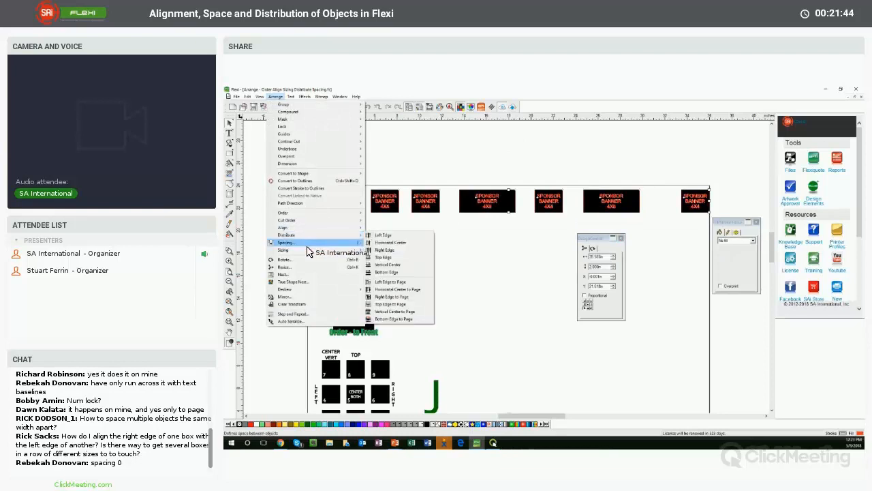
left_click(335, 243)
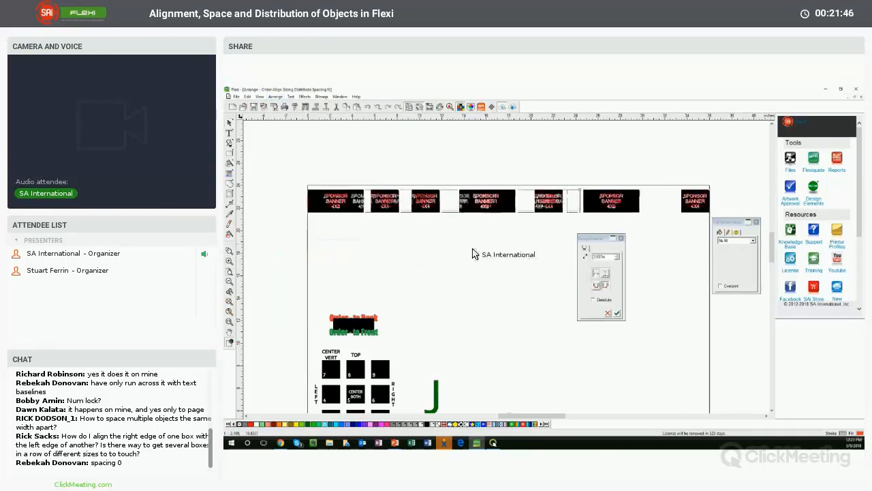
left_click(592, 299)
left_click_drag(586, 237, 443, 120)
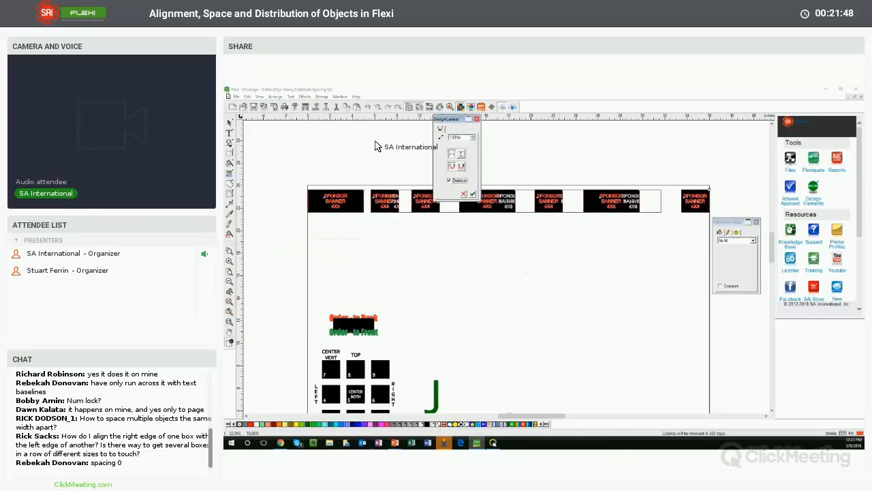
left_click_drag(375, 143, 286, 145)
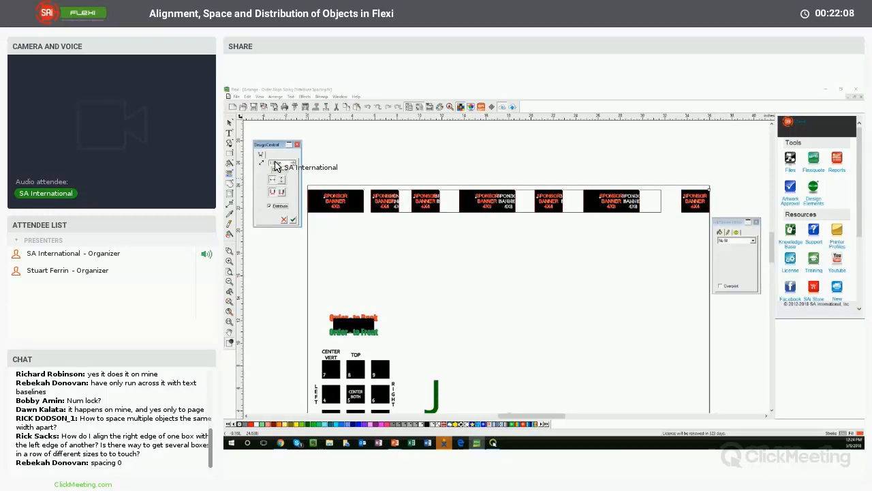
left_click(293, 220)
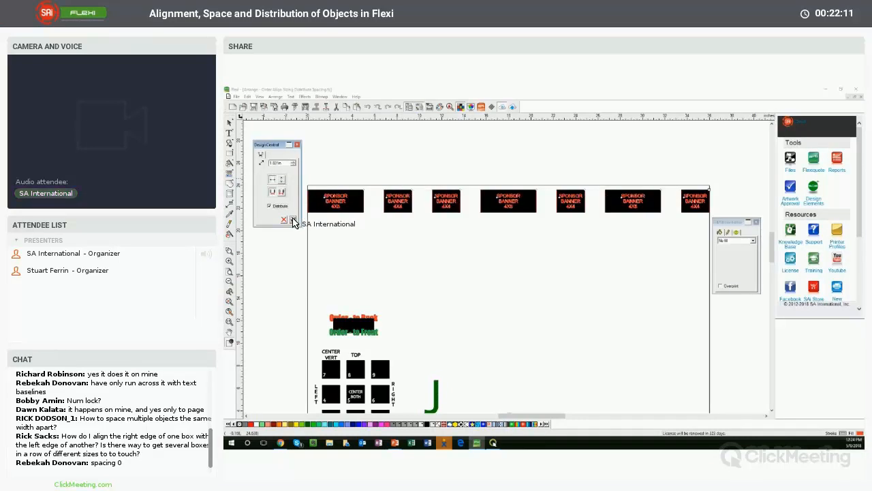
left_click(293, 220)
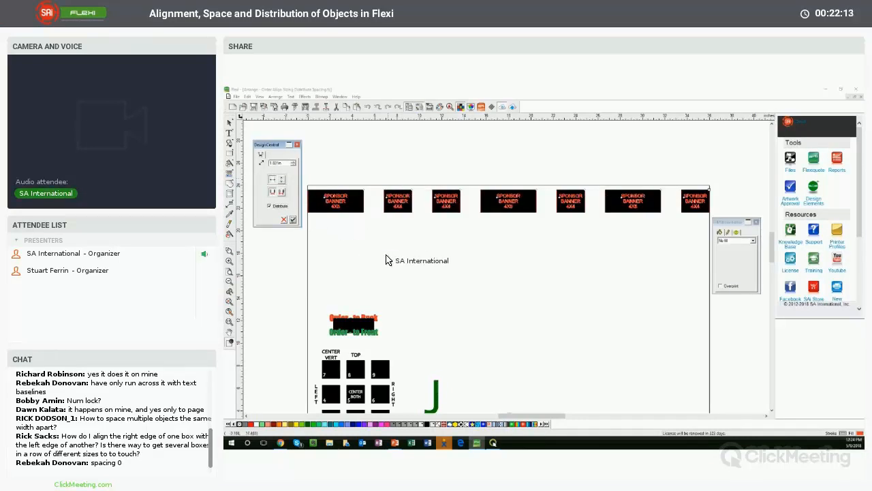
Step: Copy the row of seven banners directly below itself, distribute the copies by their left edges, and deselect them
left_click_drag(309, 176, 720, 228)
left_click_drag(641, 216, 641, 255)
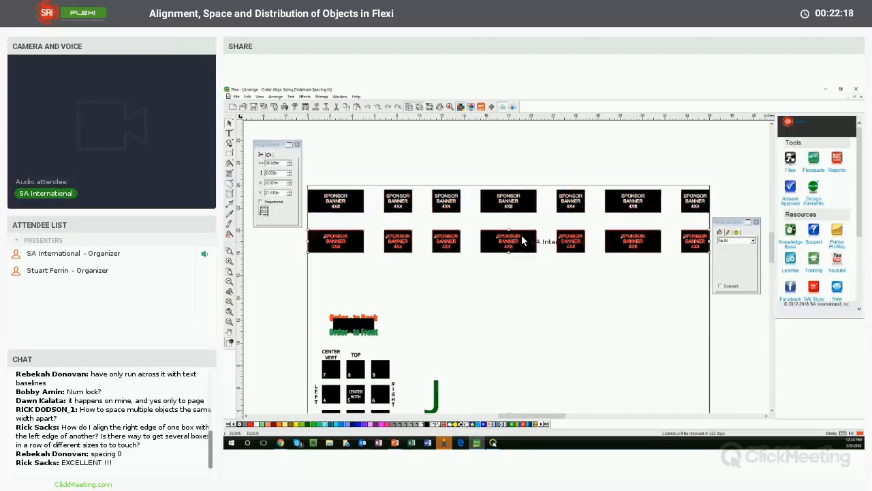
left_click(275, 96)
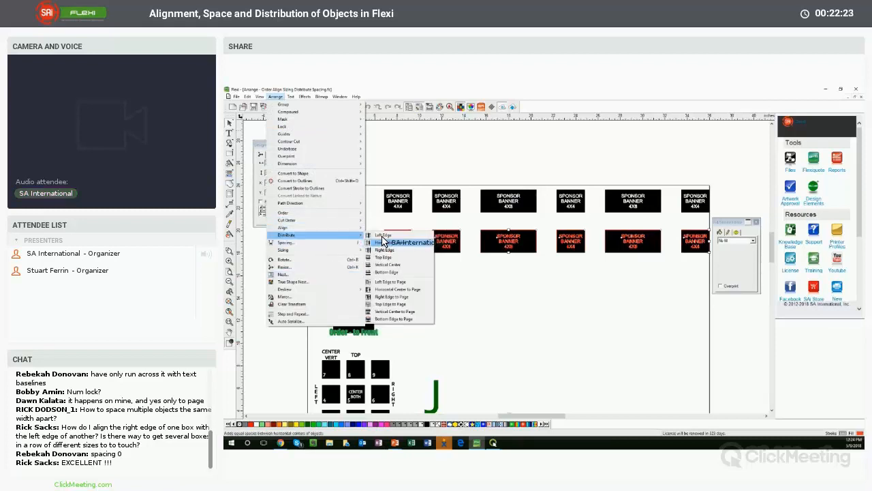
left_click(387, 242)
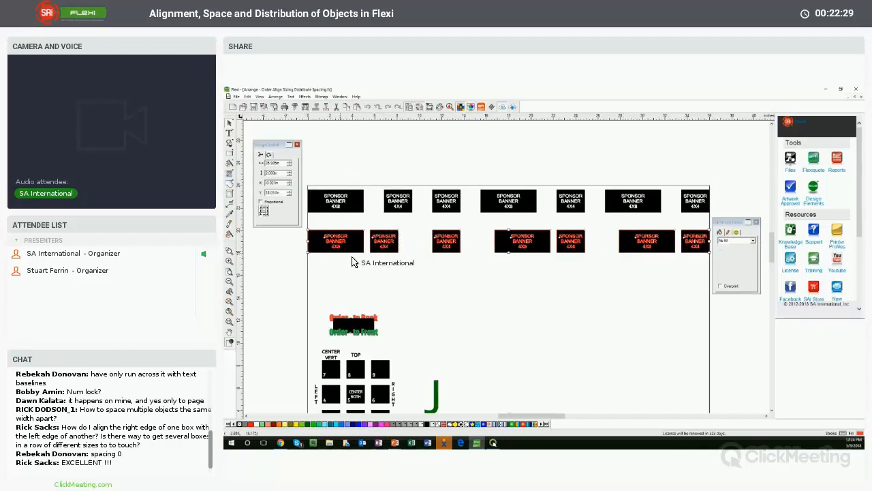
left_click(306, 259)
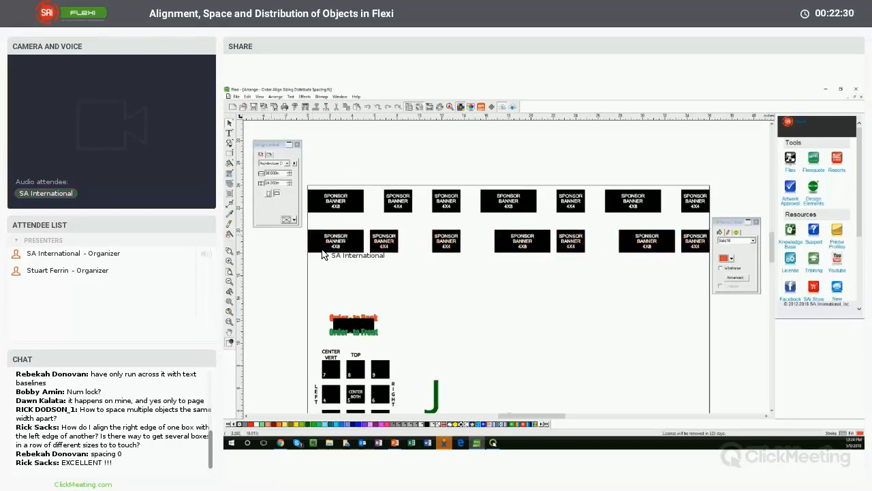
Step: Draw an orange bar about 5.6 in wide and 0.9 in high under the lower row and slide it along to compare left-edge spacing
left_click(230, 155)
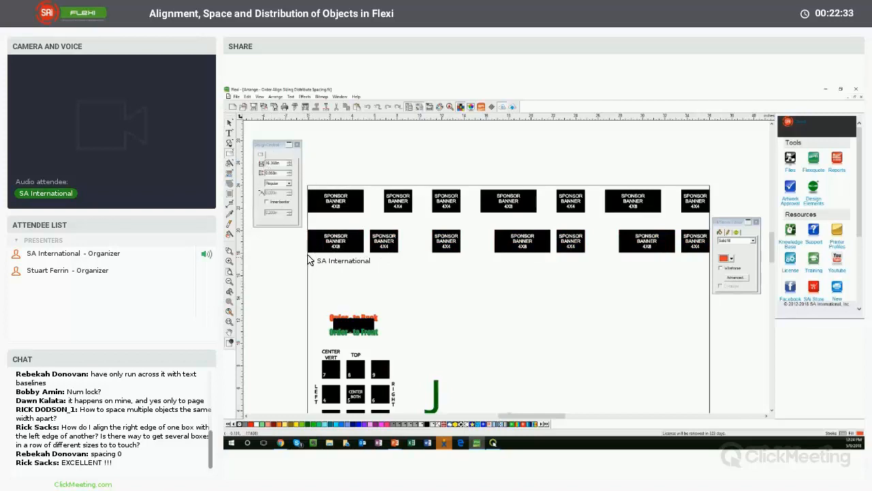
left_click_drag(308, 257, 371, 266)
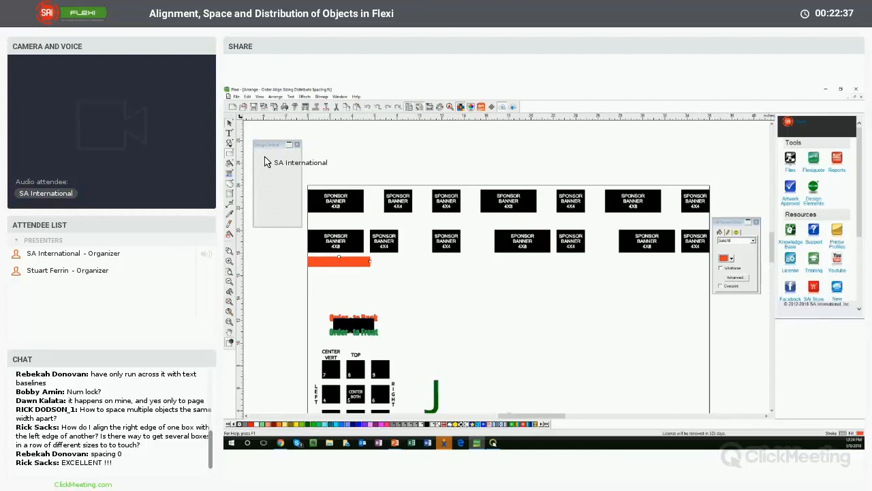
left_click(333, 278)
left_click_drag(327, 263, 388, 266)
left_click_drag(389, 266, 484, 265)
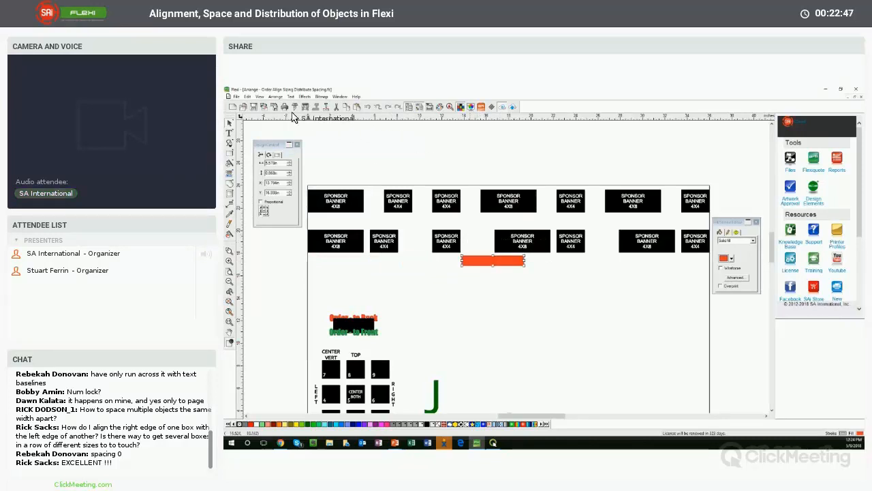
Step: Review the Distribute options without applying any of them
left_click(275, 96)
mouse_move(290, 235)
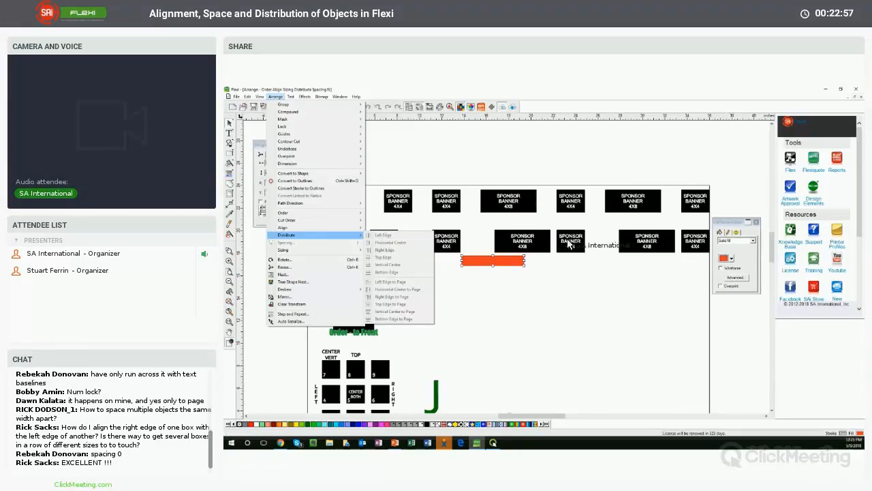
left_click(480, 294)
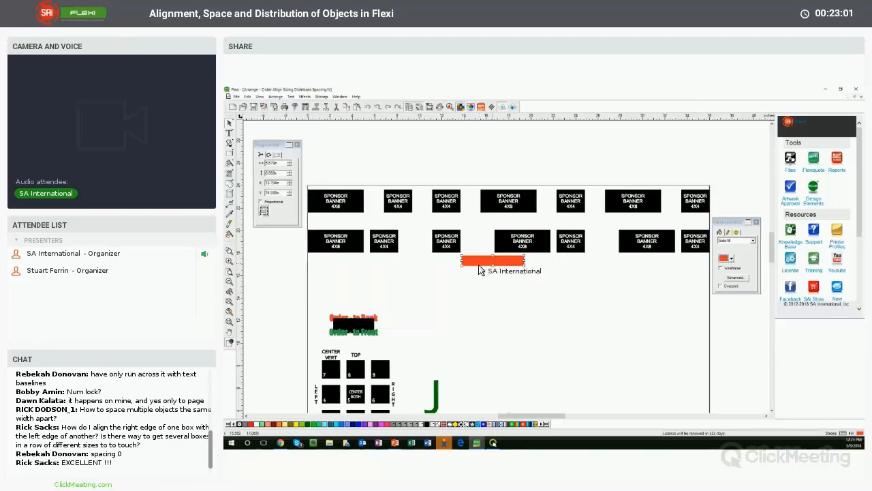
Step: Remove the orange bar, select the whole lower row and each of its two end banners, and clear the selection
mouse_move(294, 259)
left_mouse_down()
mouse_move(701, 232)
mouse_move(703, 224)
mouse_move(738, 233)
left_mouse_up()
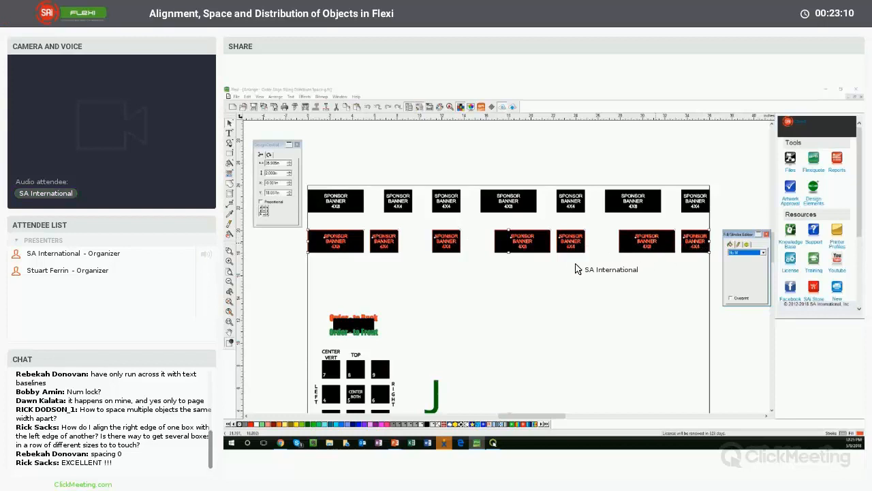
left_click(386, 260)
left_click(334, 244)
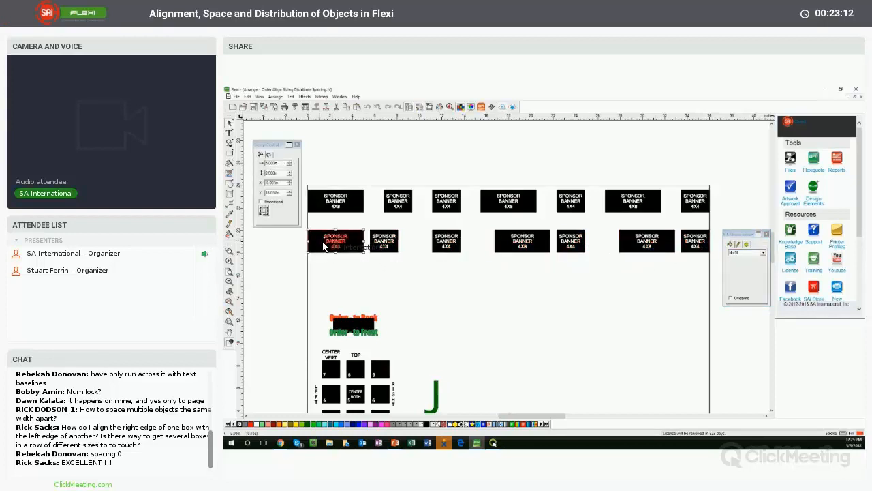
left_click(697, 245)
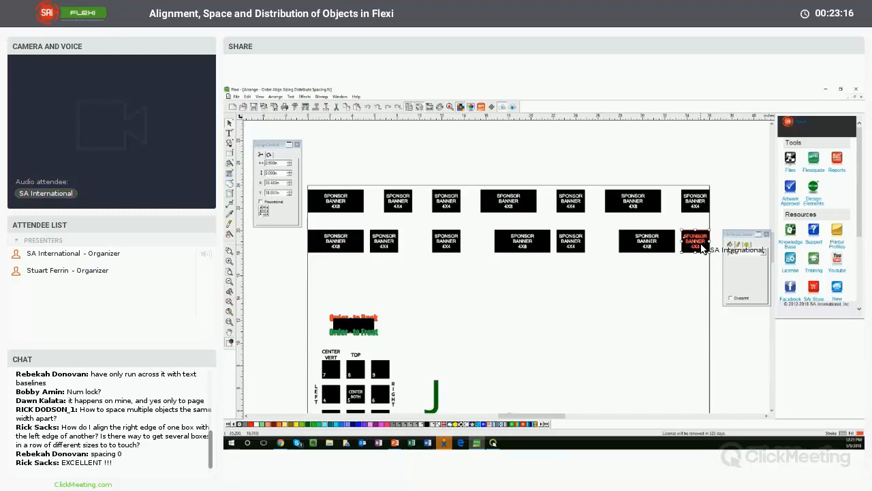
left_click(638, 285)
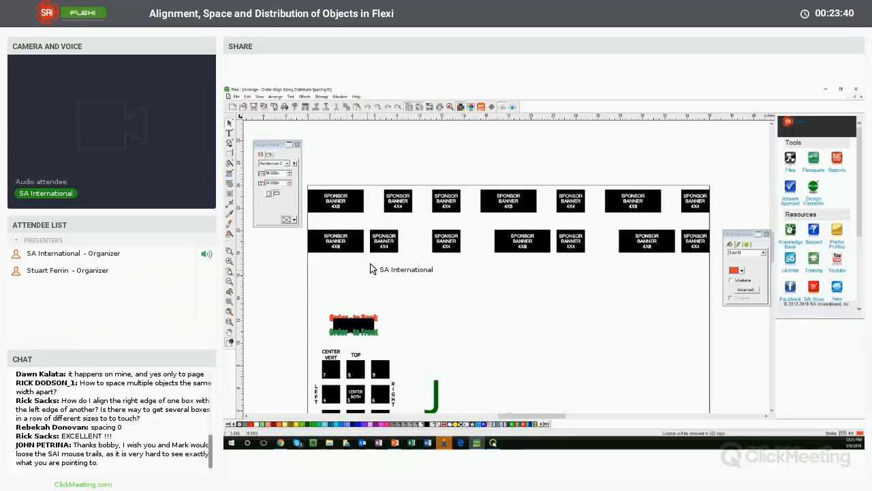
Step: Draw an orange rectangle about 1 in wide and 2.5 in high under the lower row and place three copies above the upper row's first gaps
left_click(231, 153)
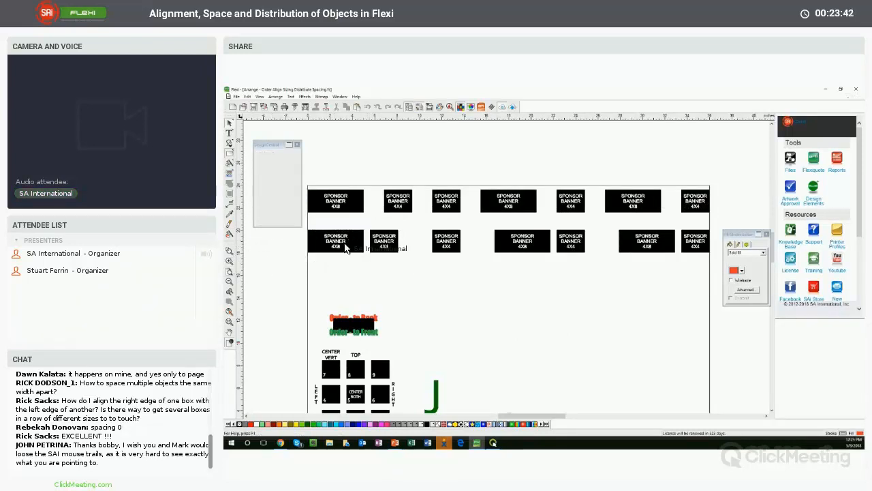
left_click_drag(360, 256, 372, 283)
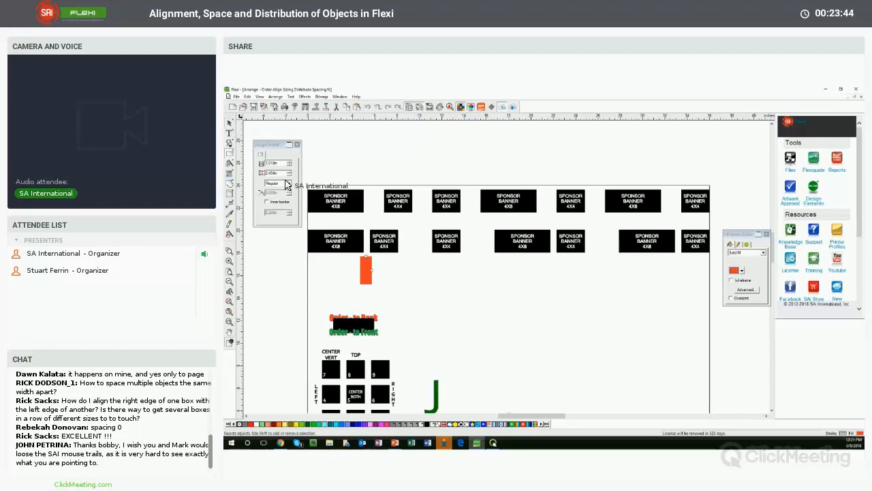
left_click(366, 272)
left_click_drag(367, 270, 374, 175)
left_click_drag(376, 175, 420, 176)
left_click_drag(420, 175, 471, 178)
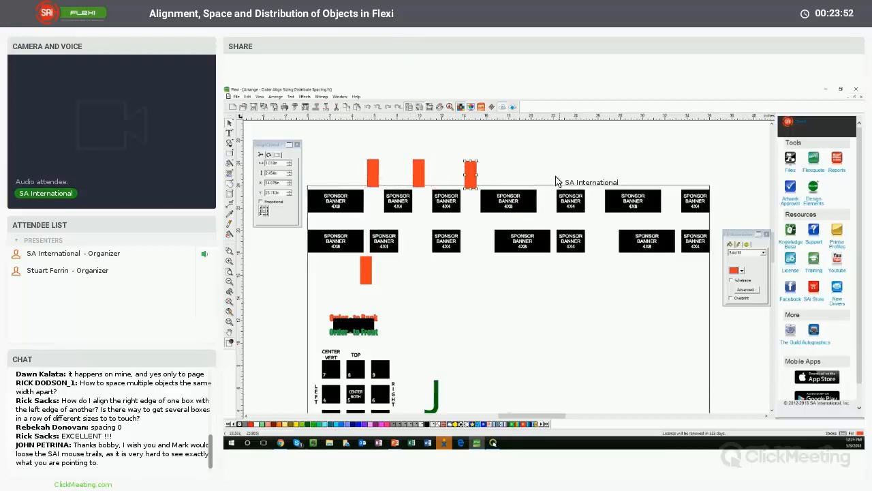
Step: Delete the three orange rectangles above the upper row of banners
left_click_drag(553, 173, 588, 208)
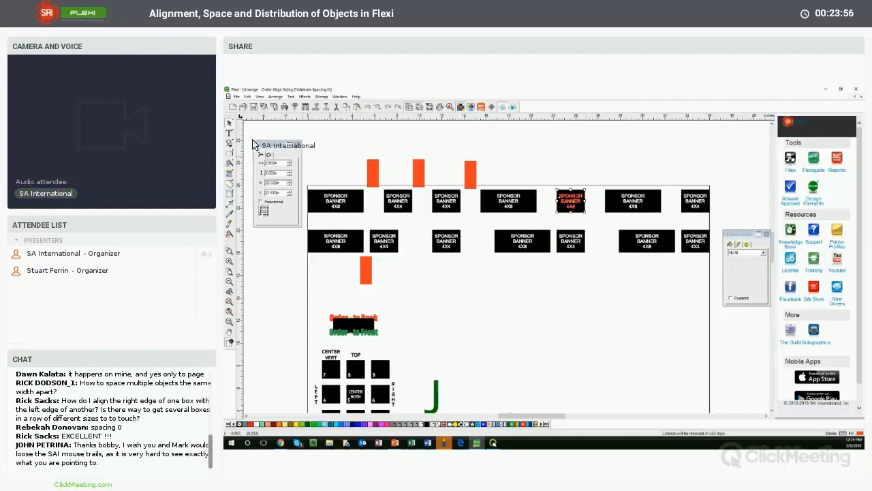
left_click_drag(358, 143, 522, 193)
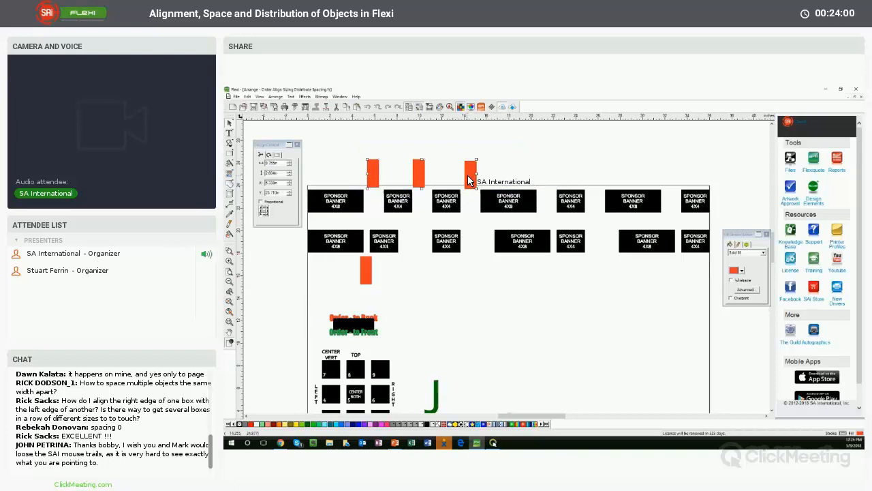
key("Delete")
Step: Stretch the fifth banner of the upper row leftward to nearly meet the fourth, and delete the lower row with its orange rectangle
left_click(565, 204)
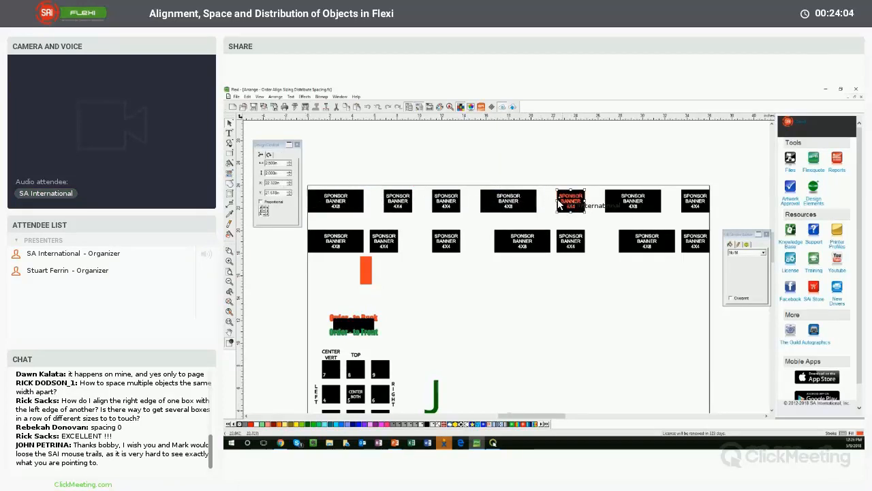
left_click_drag(556, 201, 541, 200)
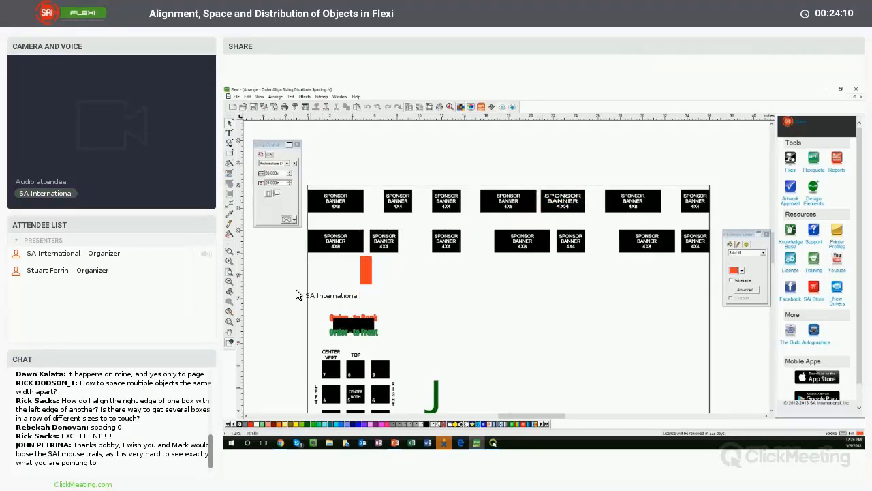
left_click_drag(296, 297, 739, 227)
key("Delete")
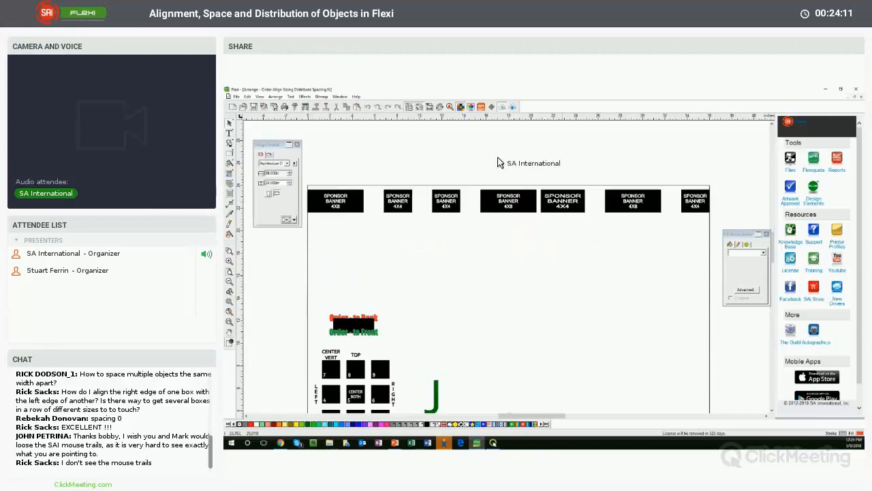
Step: Distribute the seven banners by their right edges and deselect them
left_click_drag(305, 173, 786, 237)
left_click(275, 97)
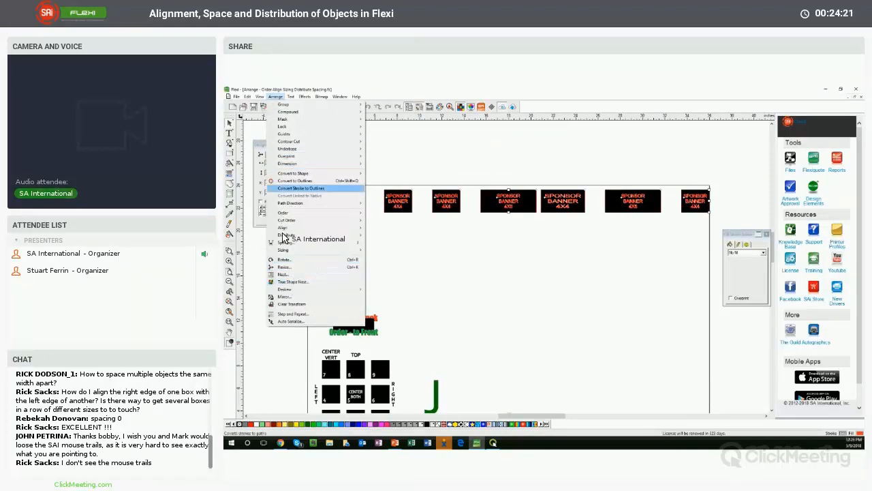
mouse_move(321, 236)
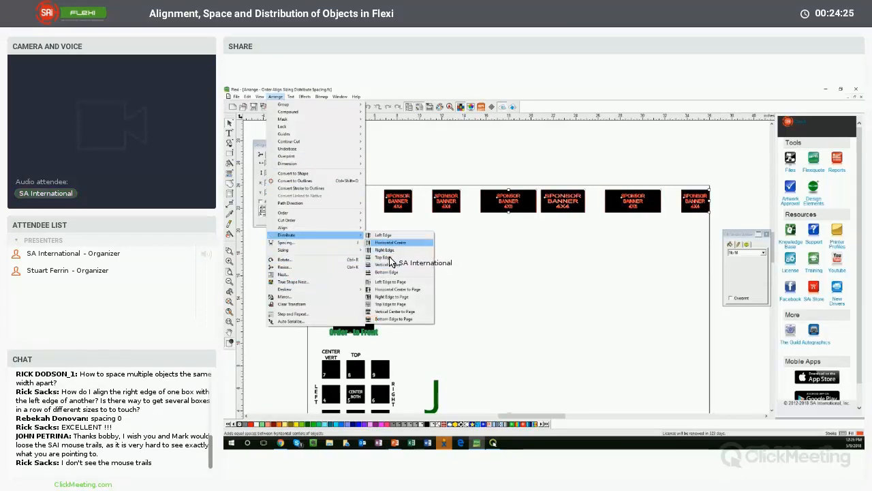
left_click(387, 249)
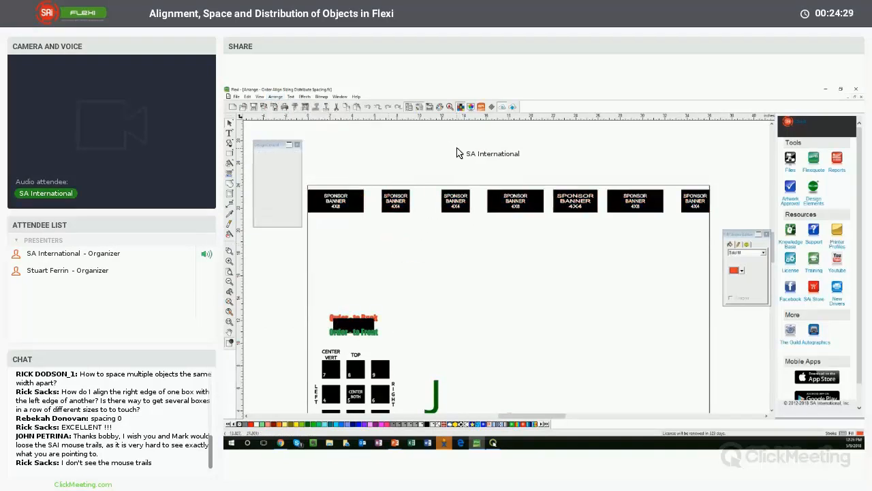
left_click(499, 188)
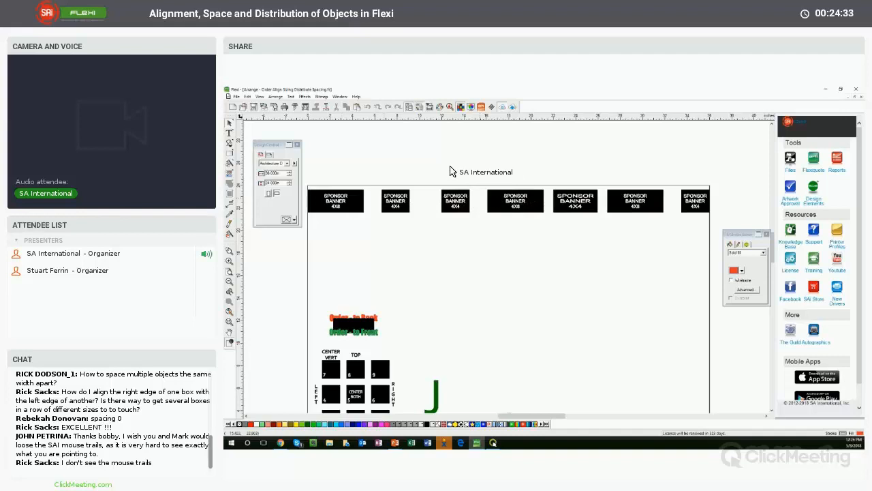
Step: Give the seven banners equal horizontal gaps using Spacing with the Distribute option, and deselect them
left_click_drag(306, 173, 754, 226)
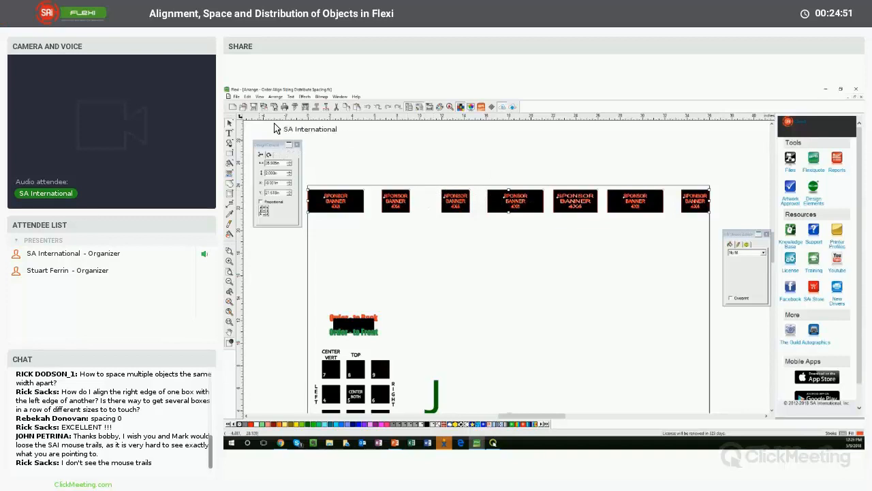
left_click(269, 100)
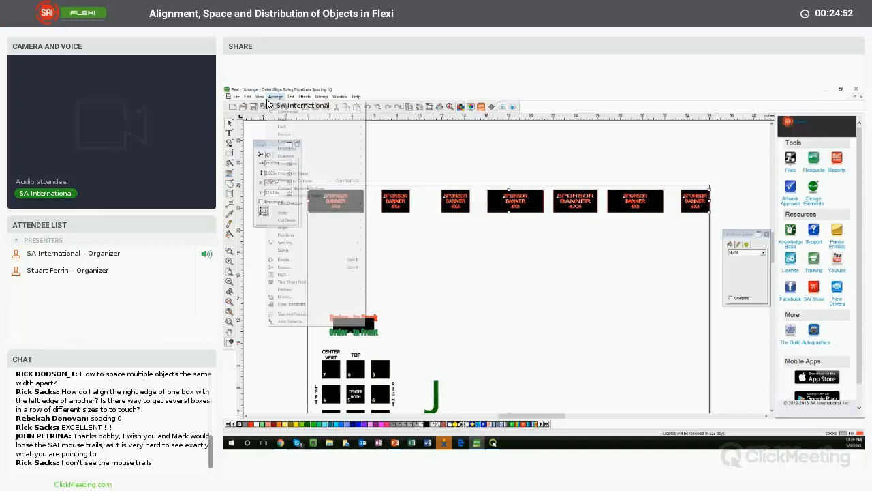
left_click(284, 242)
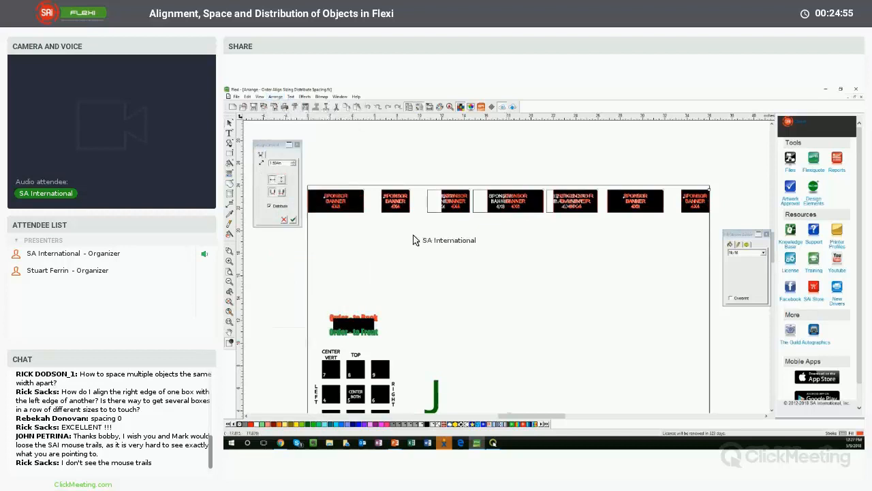
left_click(269, 207)
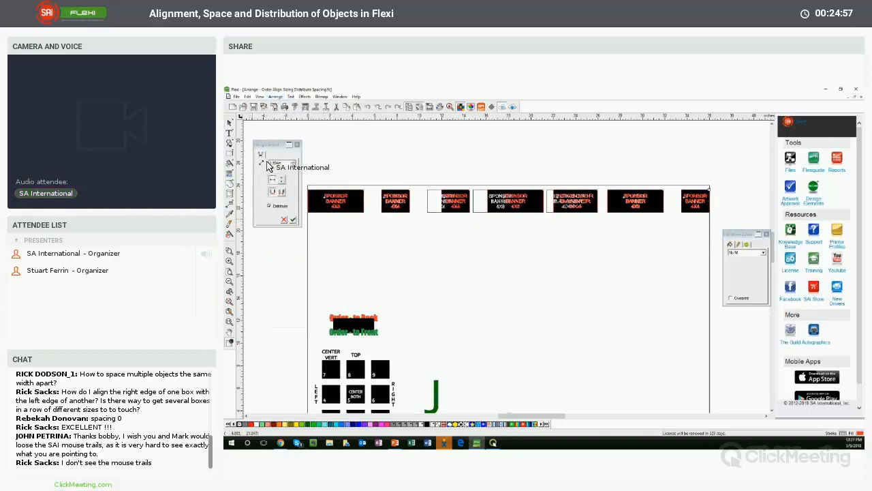
left_click(293, 219)
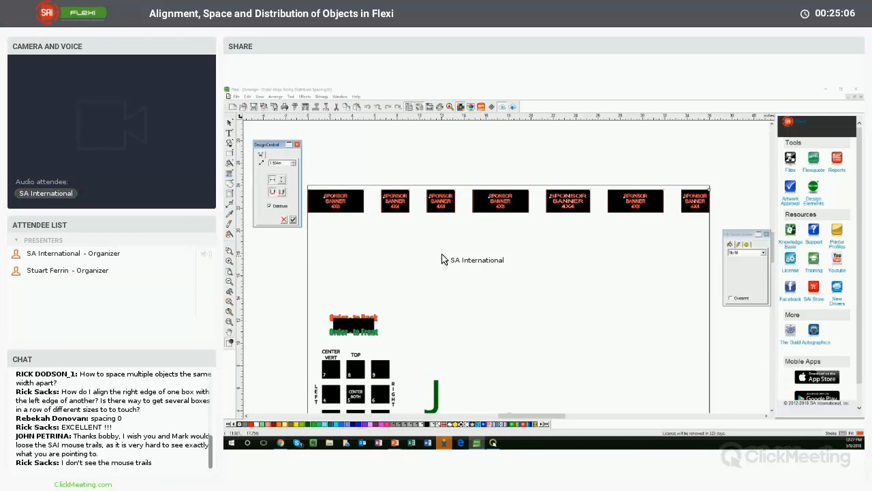
left_click(448, 181)
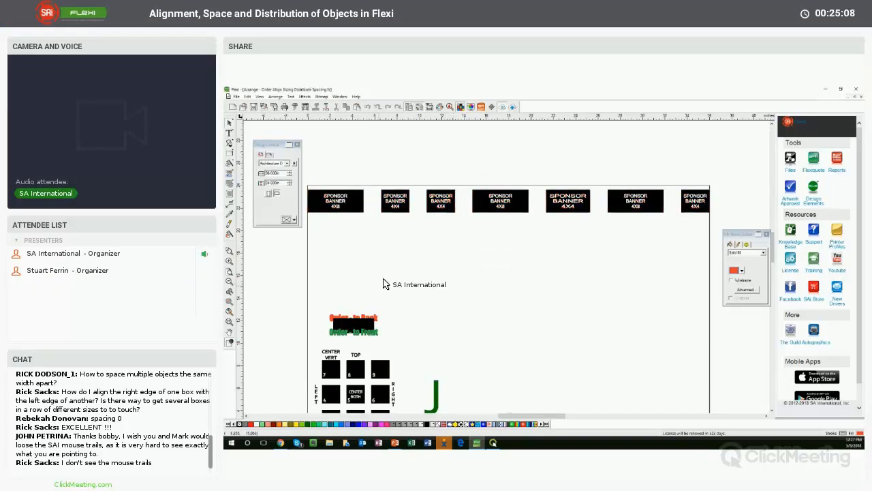
Step: Move the row of seven banners down, leaving the upper part of the page empty, and deselect it
left_click(269, 154)
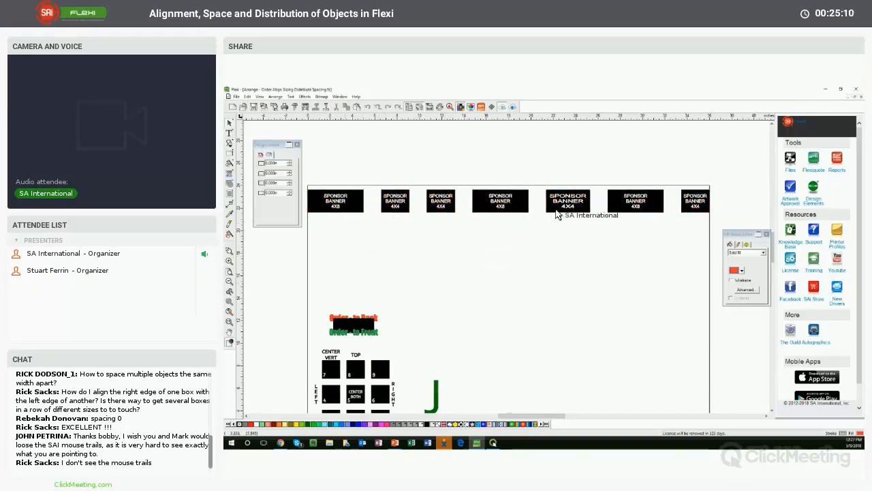
left_click_drag(304, 180, 743, 230)
left_click_drag(515, 195, 517, 269)
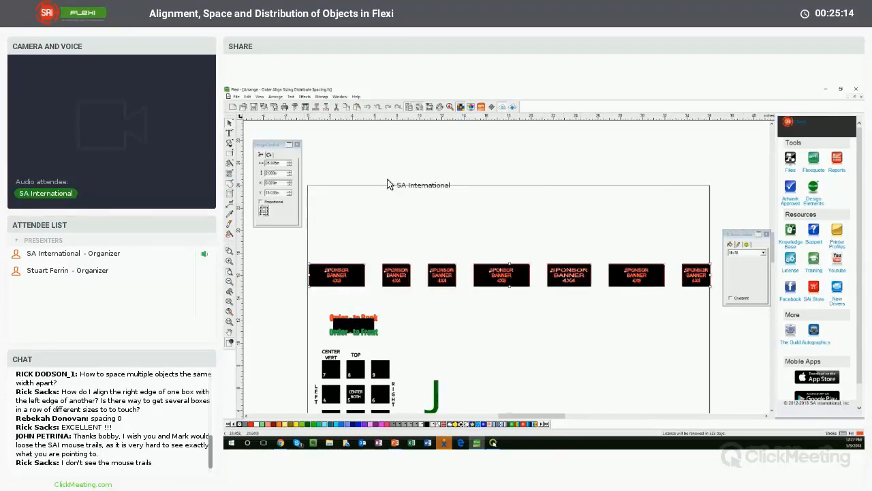
left_click(364, 163)
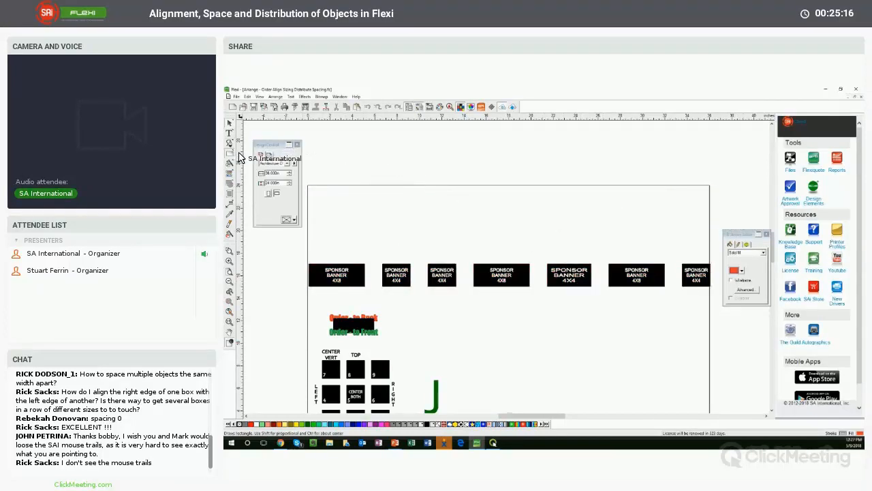
Step: Draw an orange circle about 0.5 in across just inside the page's upper-left corner and select it
left_click(231, 153)
left_click(275, 157)
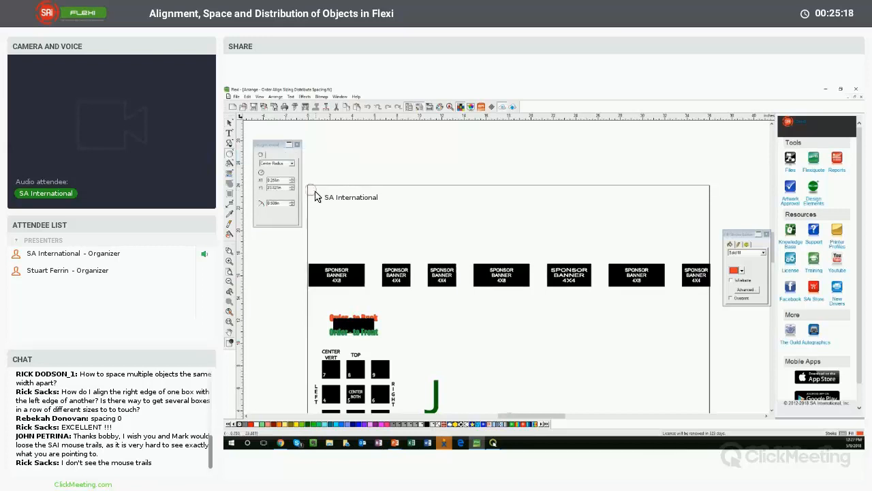
left_click_drag(314, 192, 313, 192)
left_click(231, 123)
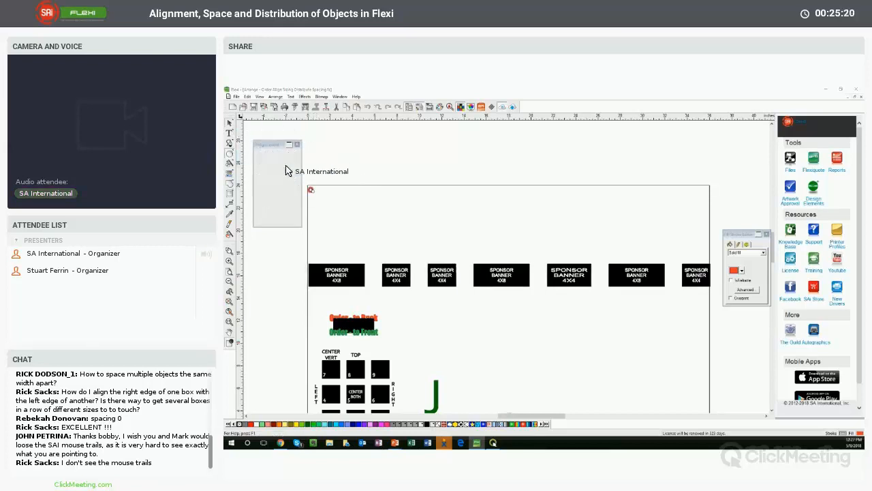
left_click(309, 186)
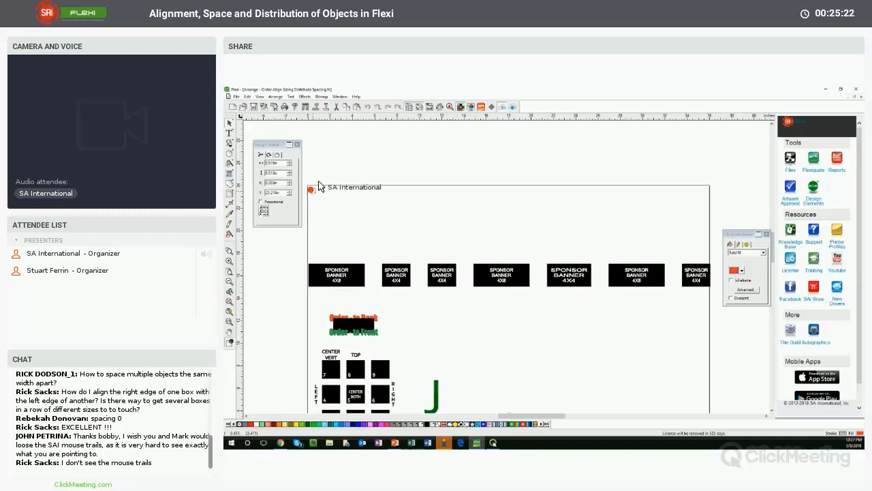
Step: Step and Repeat the orange circle into one row of four, adjusting the horizontal spacing so the last circle sits inside the page's right edge
left_click(276, 97)
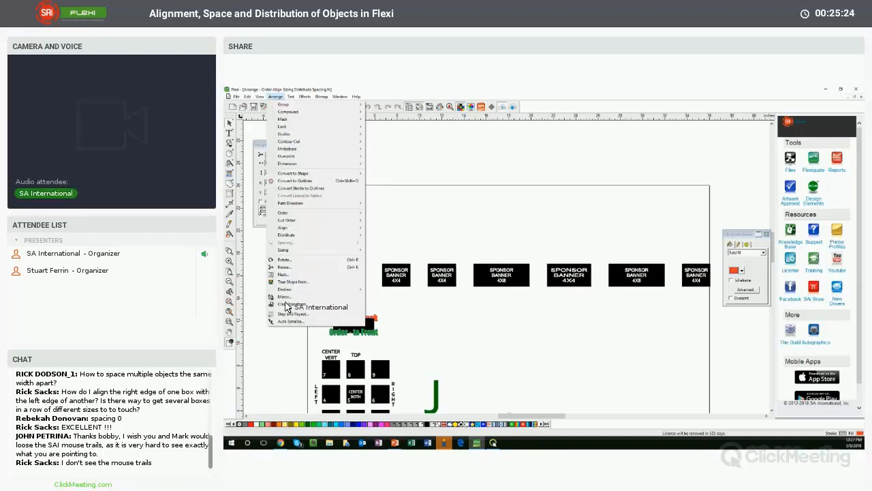
left_click(310, 317)
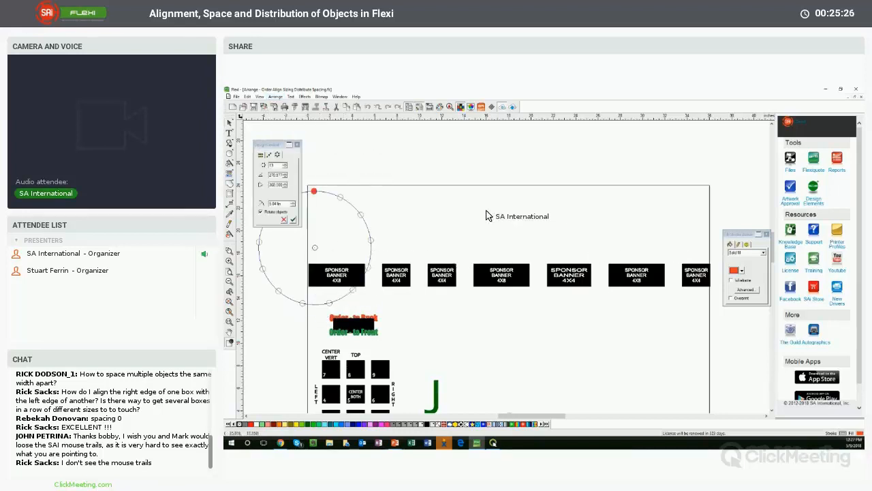
left_click_drag(271, 145, 595, 256)
left_click_drag(482, 261, 470, 267)
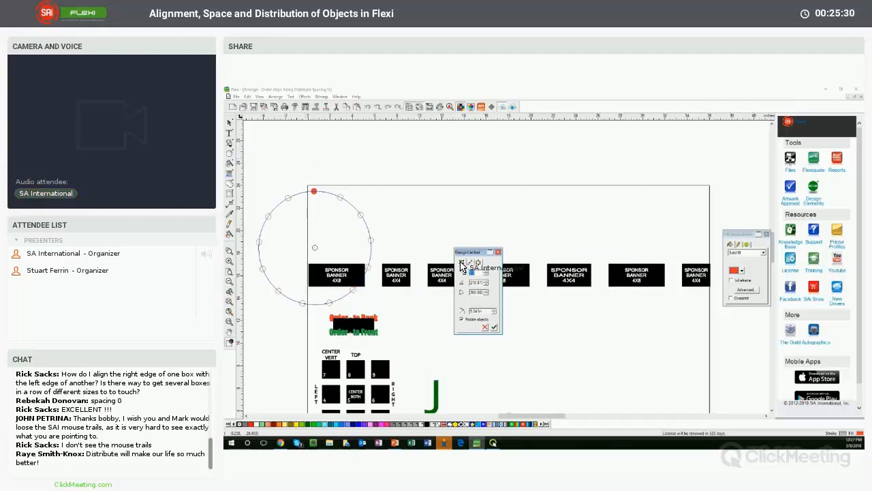
left_click(461, 263)
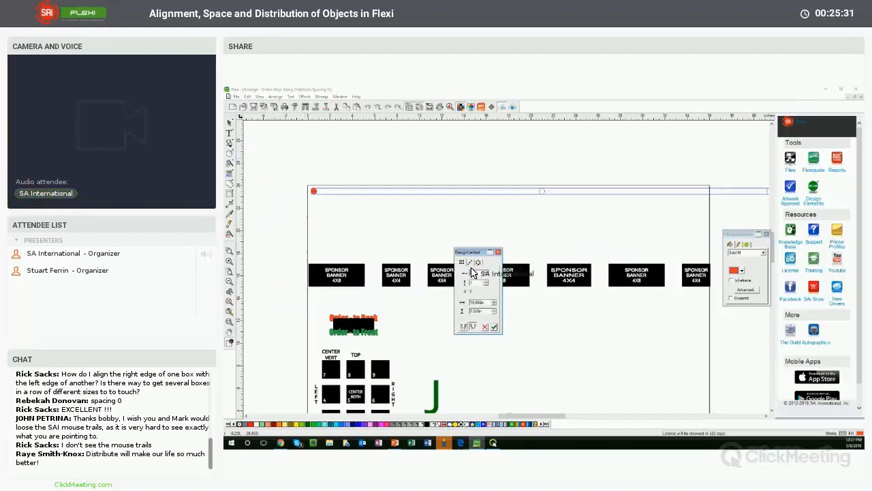
left_click(494, 304)
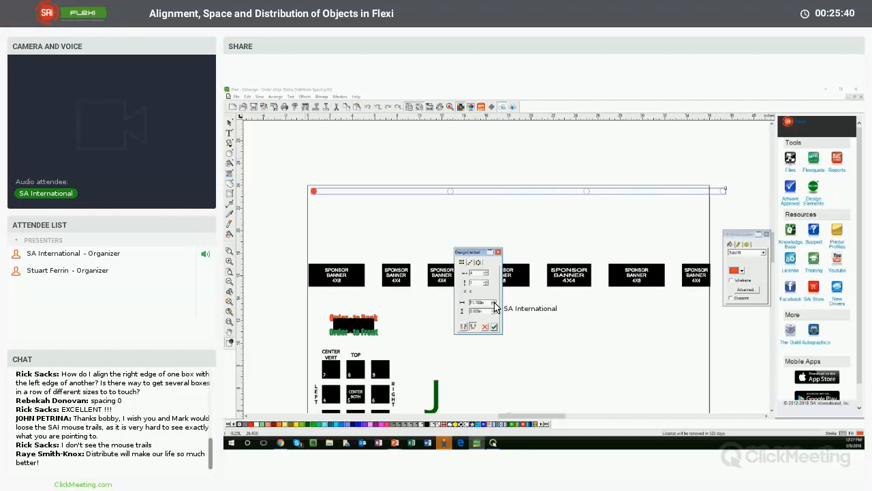
left_click(494, 326)
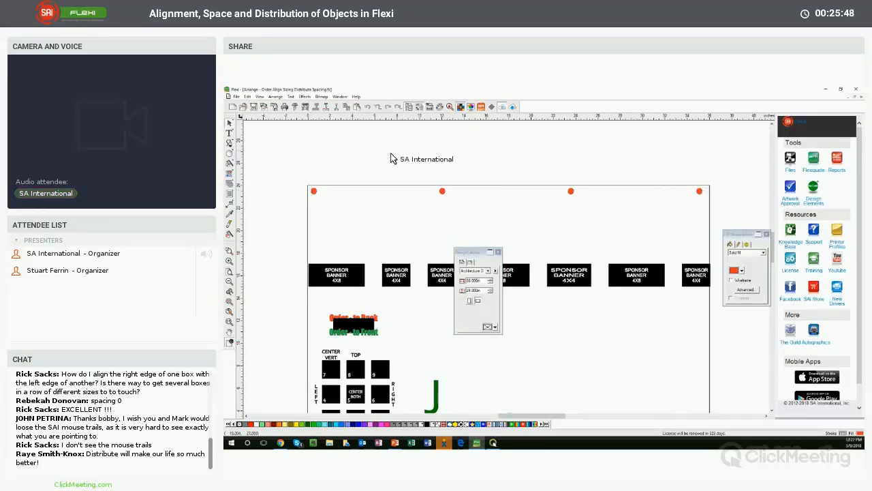
mouse_move(298, 162)
left_mouse_down()
mouse_move(508, 195)
mouse_move(671, 203)
mouse_move(702, 194)
left_mouse_up()
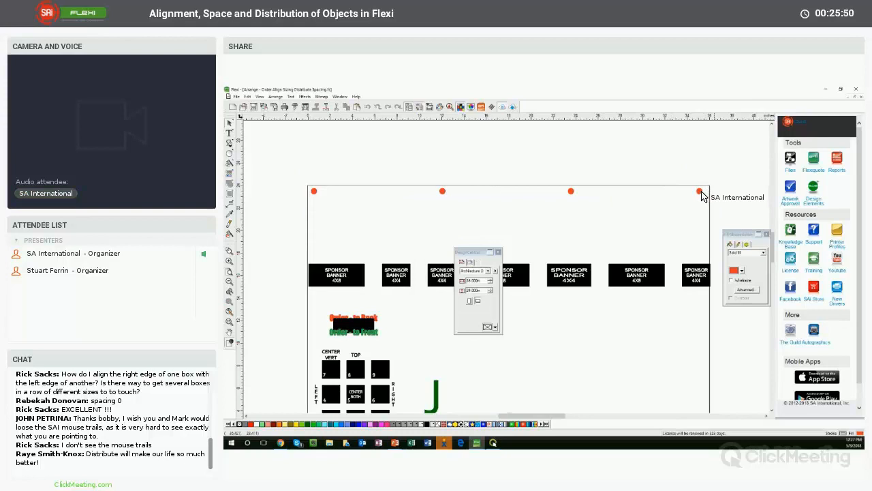
Step: Nudge the last orange circle closer to the page's right edge and the first circle closer to its left edge
key("Right")
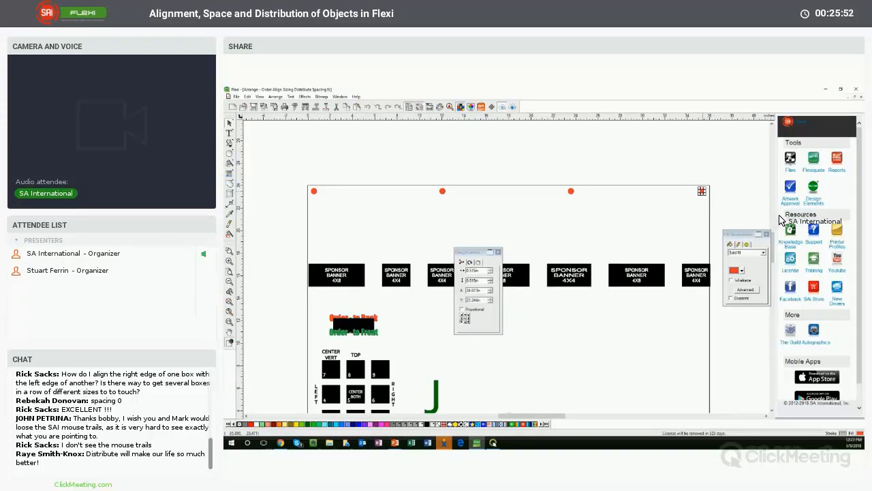
left_click_drag(295, 176, 702, 203)
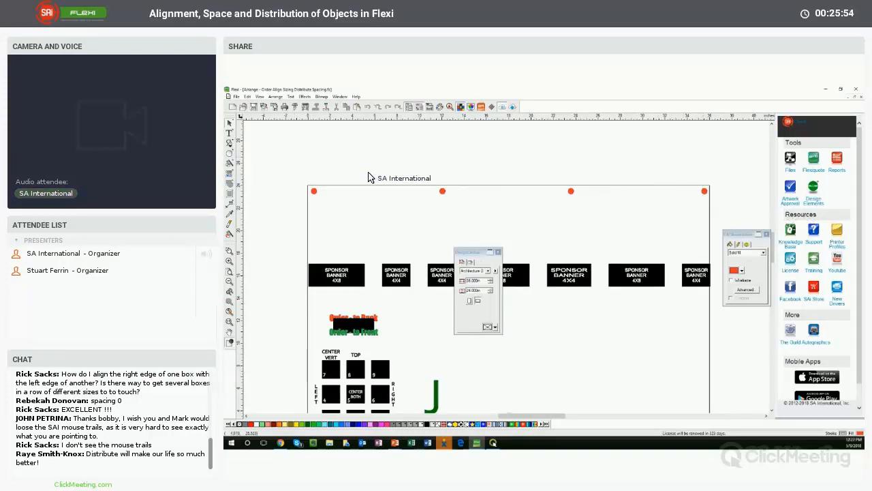
left_click(314, 191)
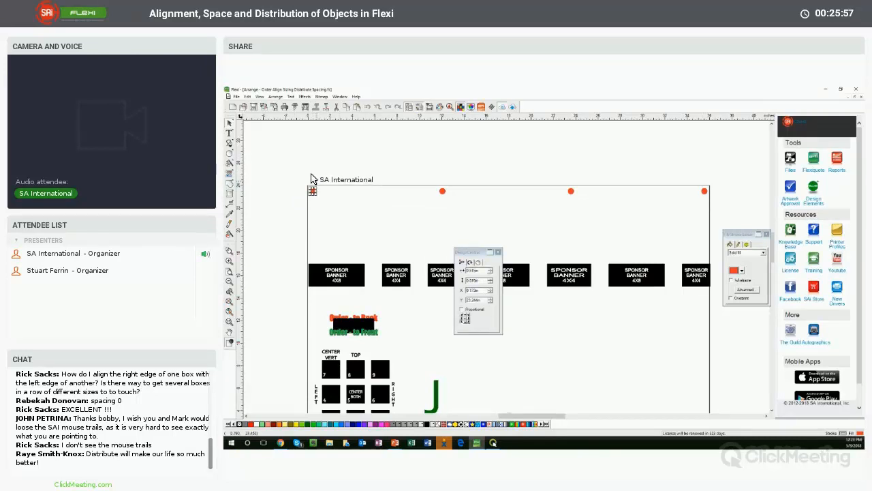
Step: Give the four orange circles equal horizontal gaps using Spacing with the Distribute option, and deselect them
left_click_drag(299, 174, 709, 206)
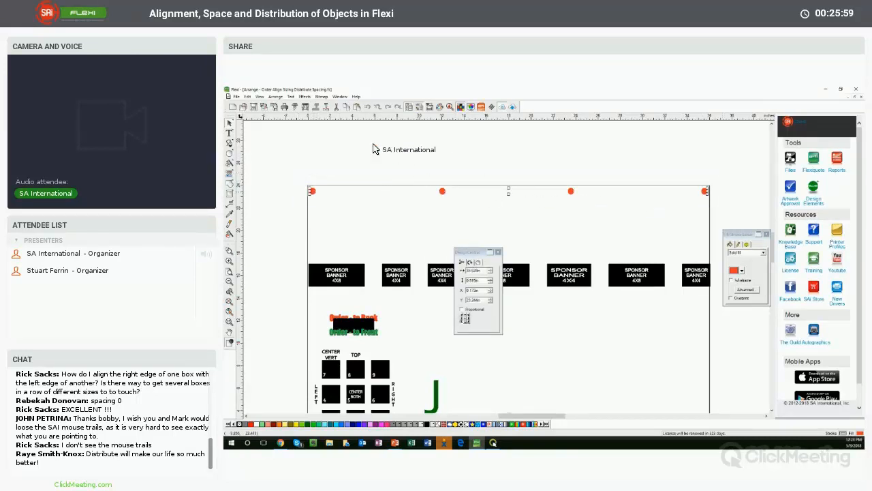
left_click(275, 96)
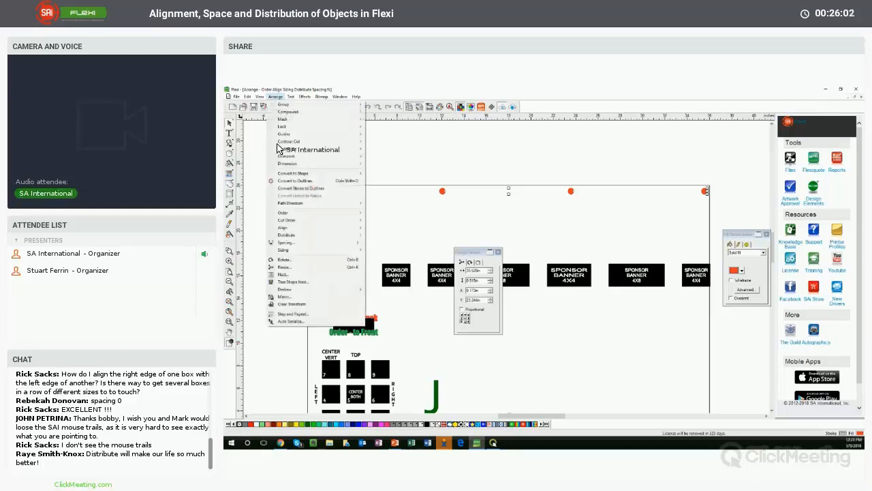
left_click(303, 243)
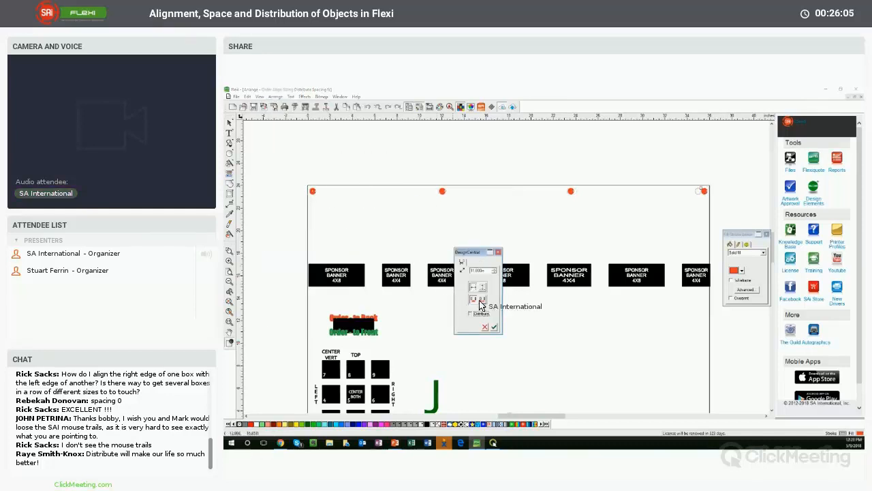
left_click(494, 328)
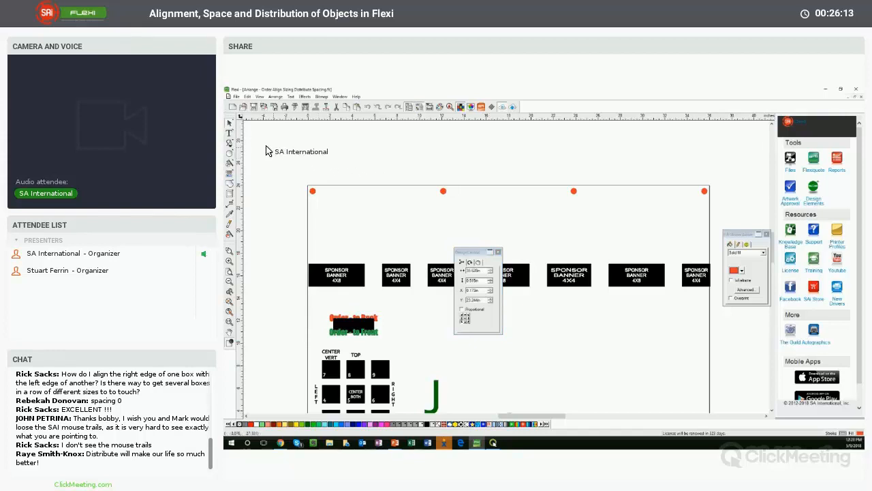
left_click(265, 146)
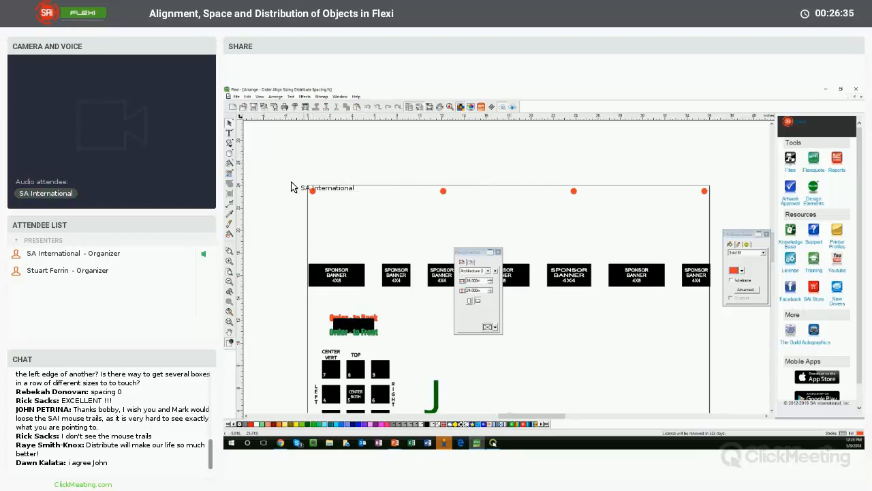
Step: Move the DesignCentral palette off the page area and delete the green J
left_click_drag(289, 176, 711, 202)
left_click_drag(489, 252, 266, 150)
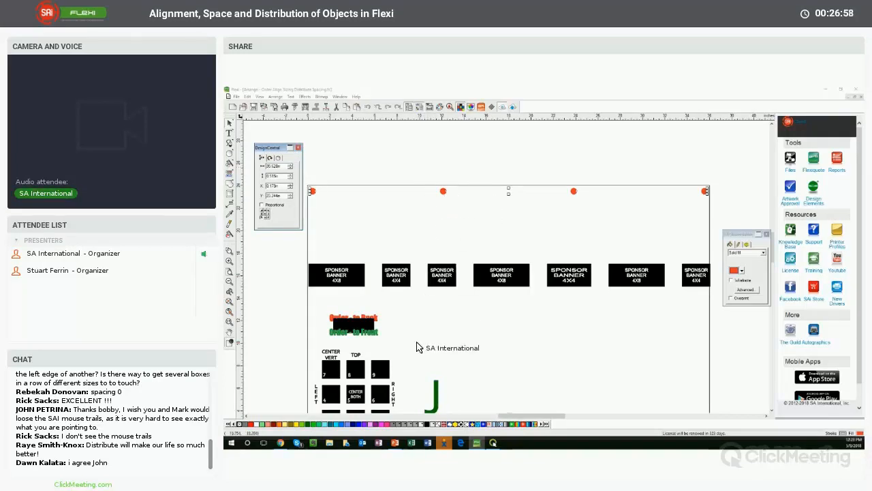
left_click(436, 385)
key("Delete")
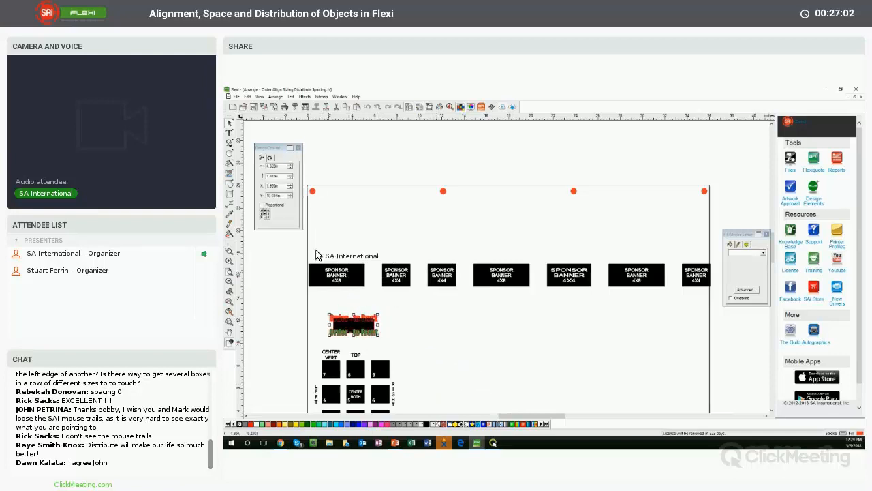
Step: Move the seven sponsor banners above the page and enlarge the Order artwork to about 21.4 in wide in the freed area
left_click_drag(276, 243, 715, 301)
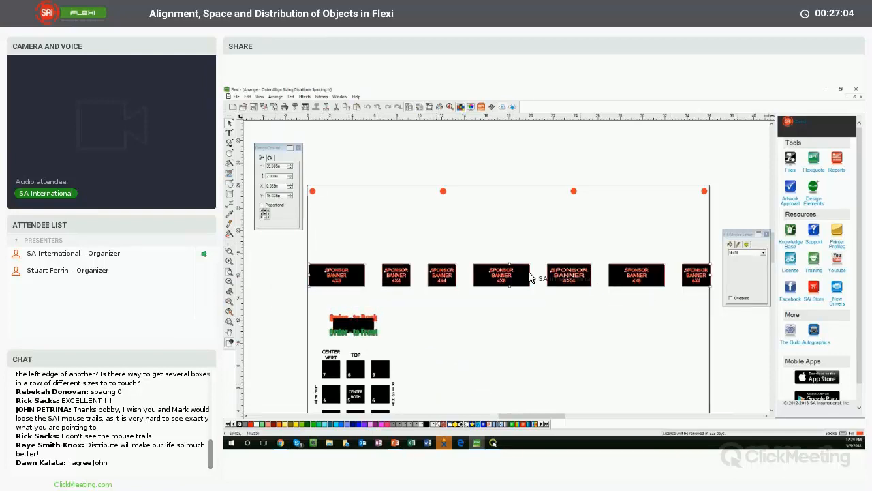
left_click_drag(501, 276, 503, 196)
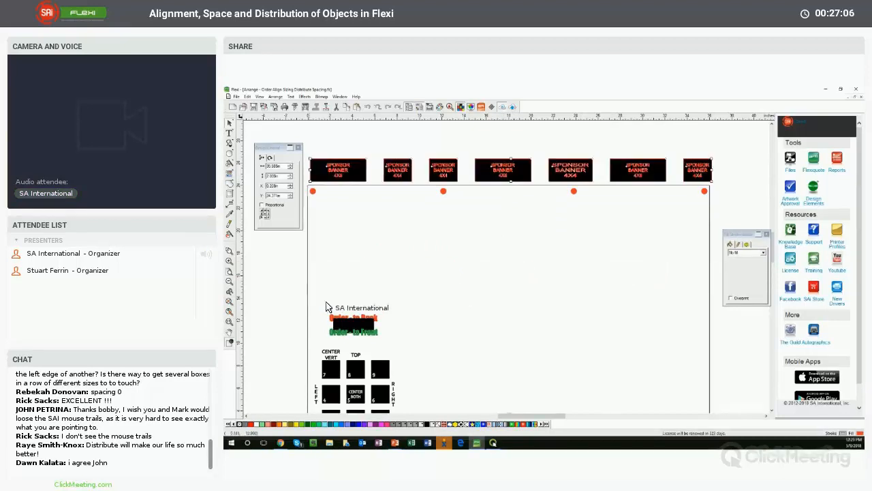
left_click_drag(321, 304, 470, 305)
left_click_drag(563, 307, 563, 308)
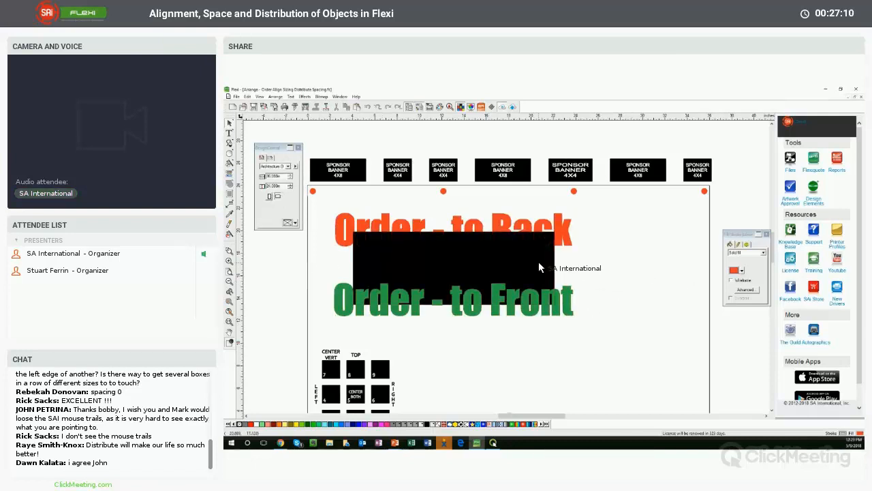
Step: Bring the orange "Order - to Back" text to the front, over the black rectangle, and deselect it
left_click(390, 225)
left_click(383, 296)
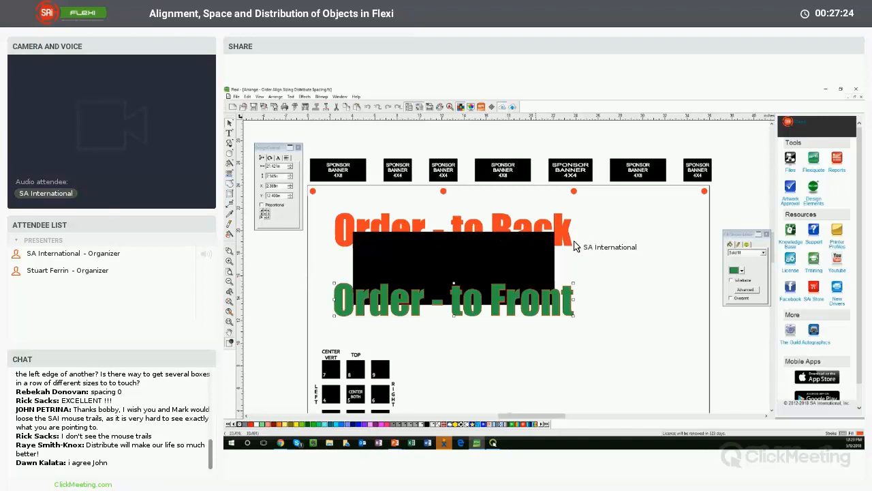
left_click(596, 251)
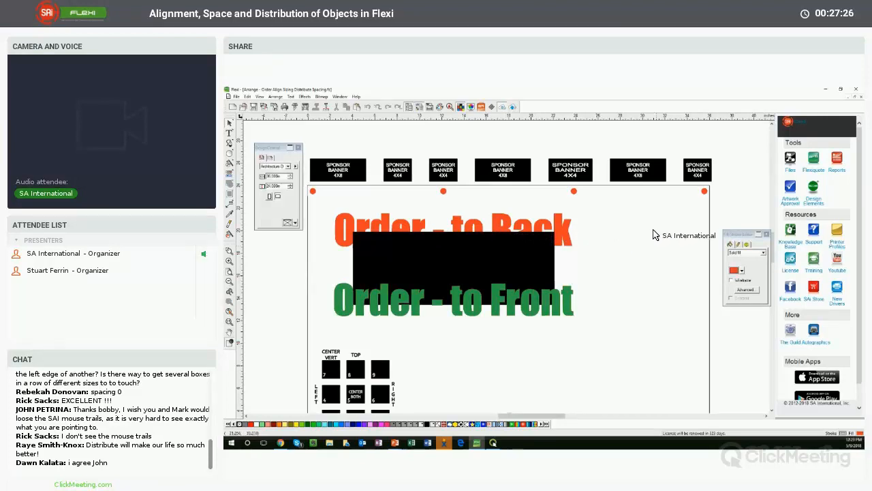
left_click(398, 227)
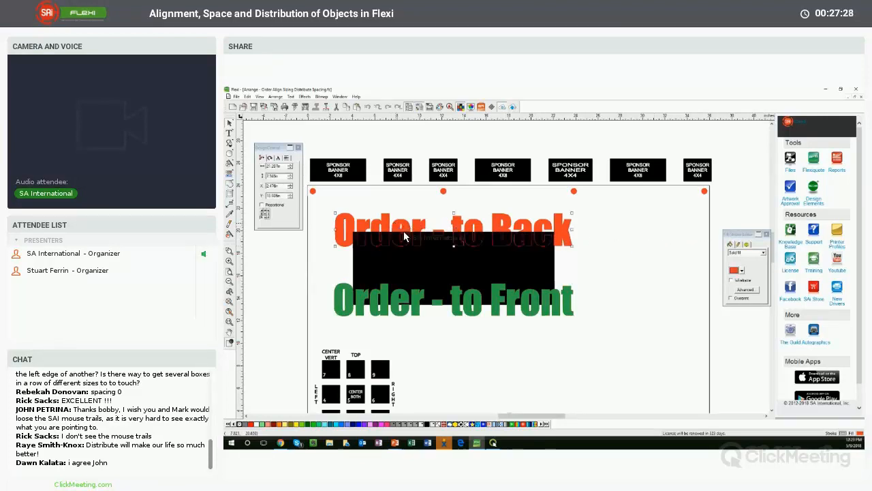
left_click(275, 96)
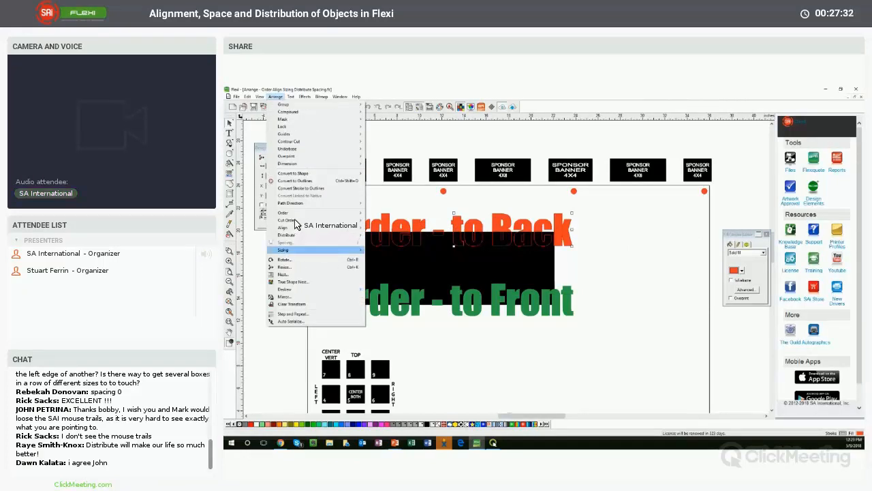
mouse_move(295, 214)
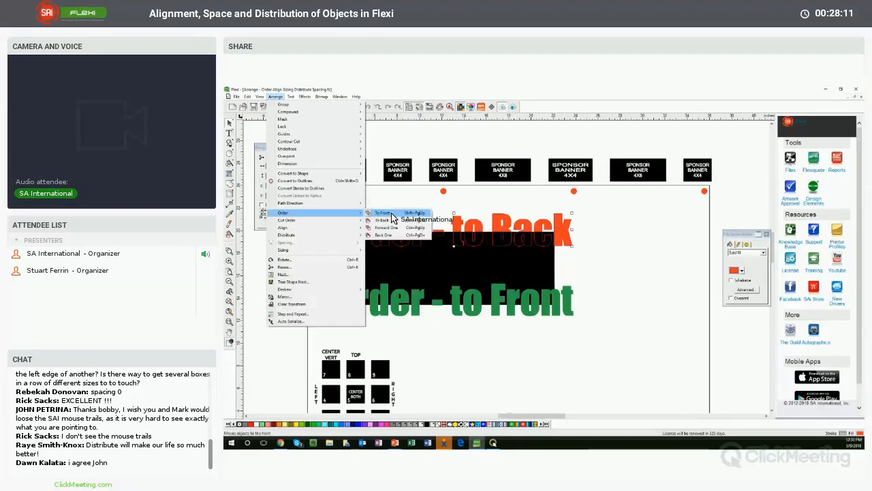
left_click(375, 213)
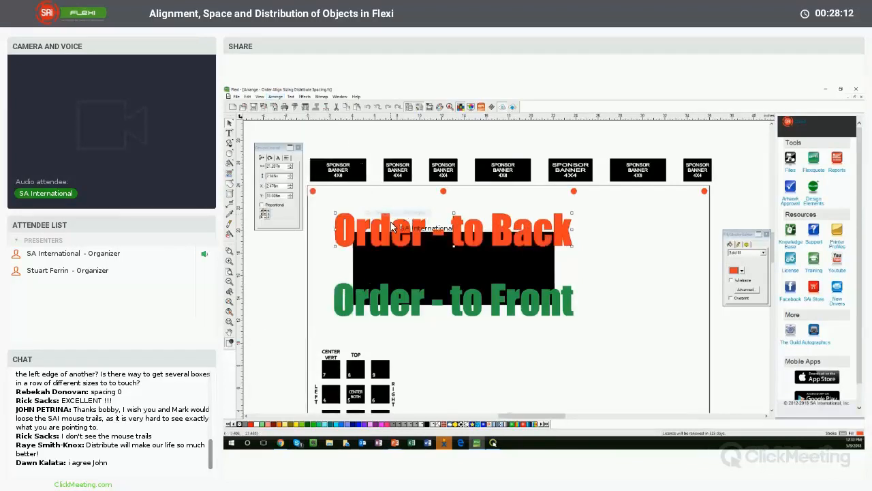
left_click(634, 249)
Step: Send the orange "Order - to Back" text to the back, behind the black rectangle
left_click(494, 224)
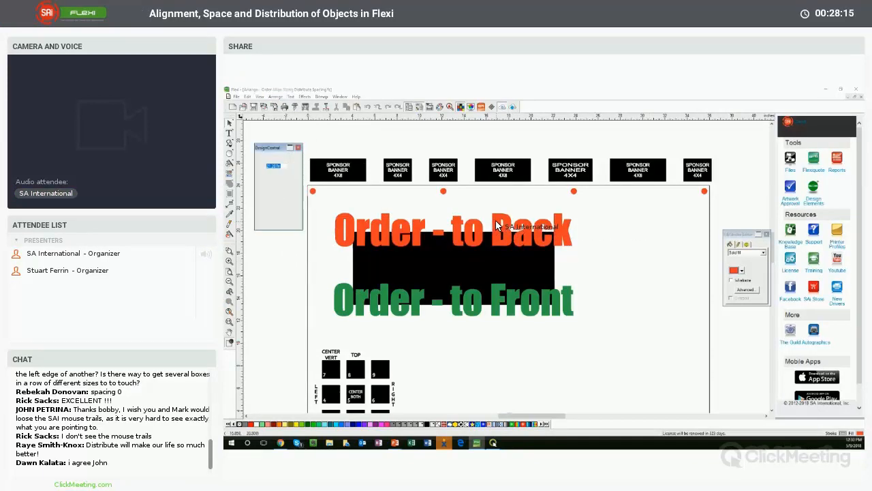
left_click(585, 232)
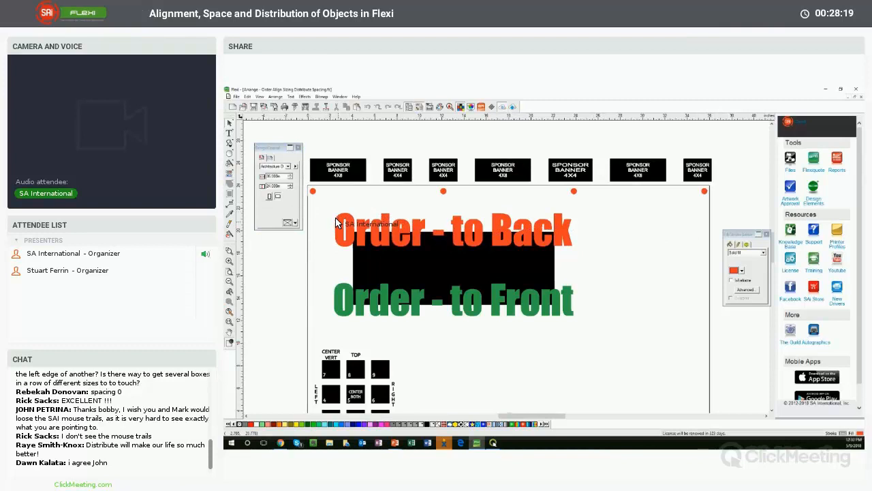
left_click(338, 219)
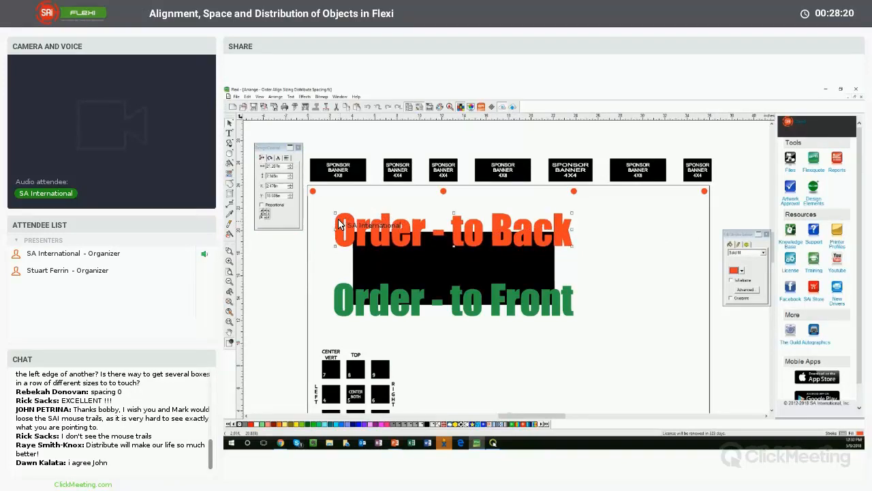
right_click(498, 223)
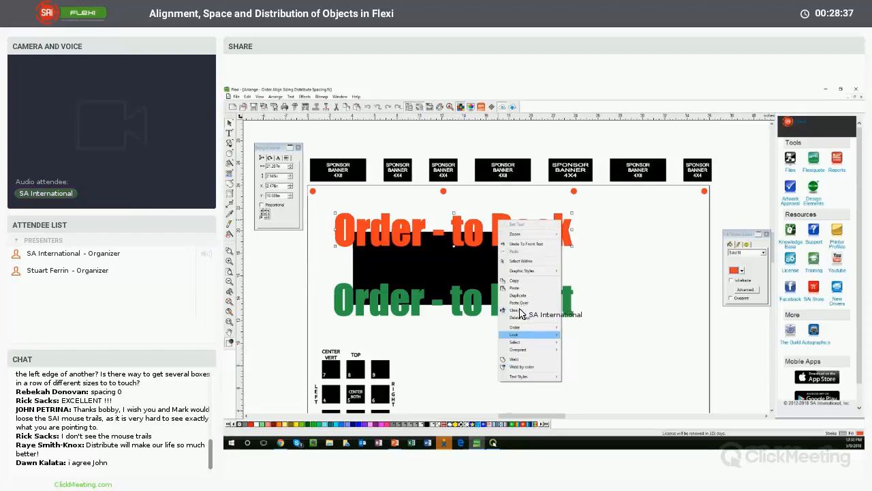
mouse_move(524, 330)
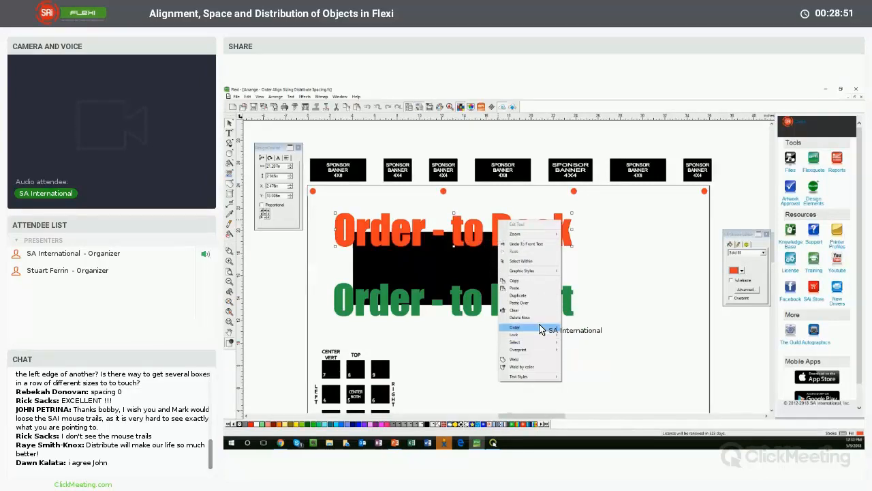
left_click(584, 338)
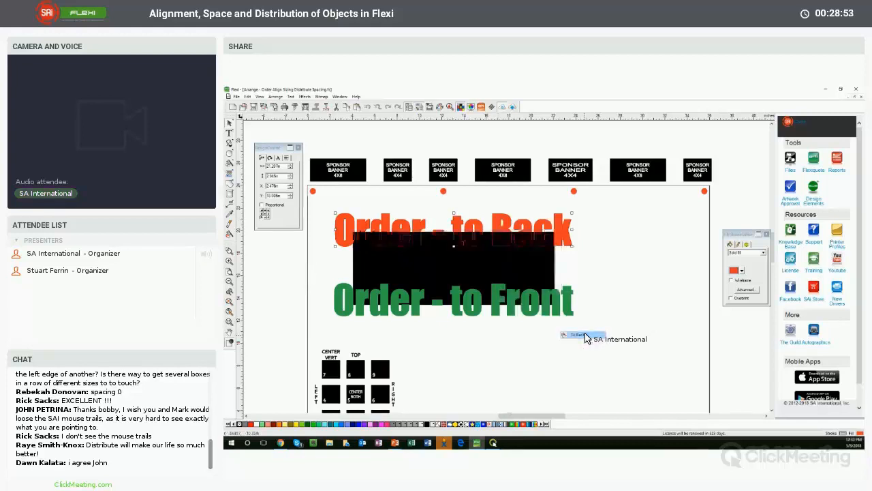
left_click_drag(328, 204, 606, 333)
right_click(483, 261)
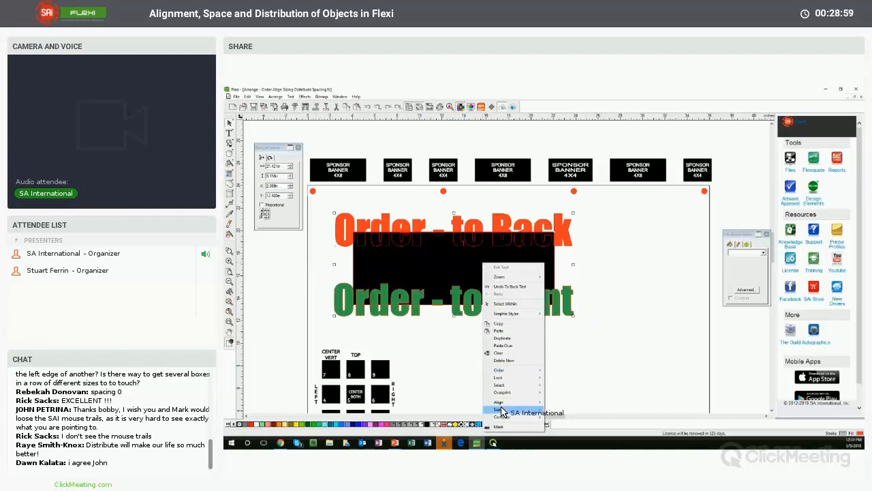
mouse_move(501, 411)
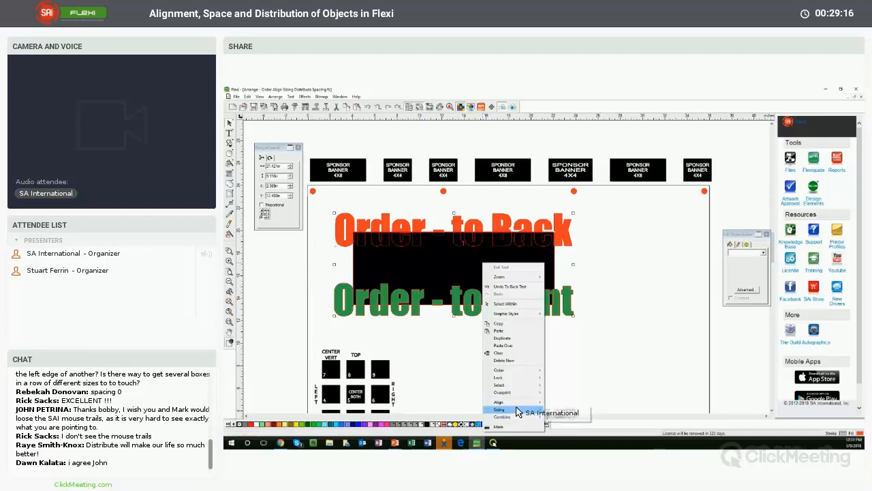
left_click(581, 364)
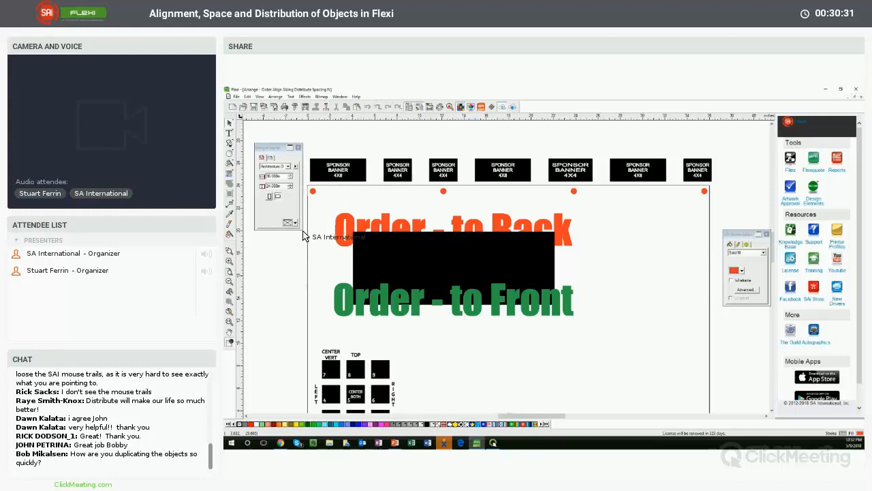
Step: Draw two overlapping orange rectangles, each about 4 in wide, beside the Order artwork and select both
left_click(230, 154)
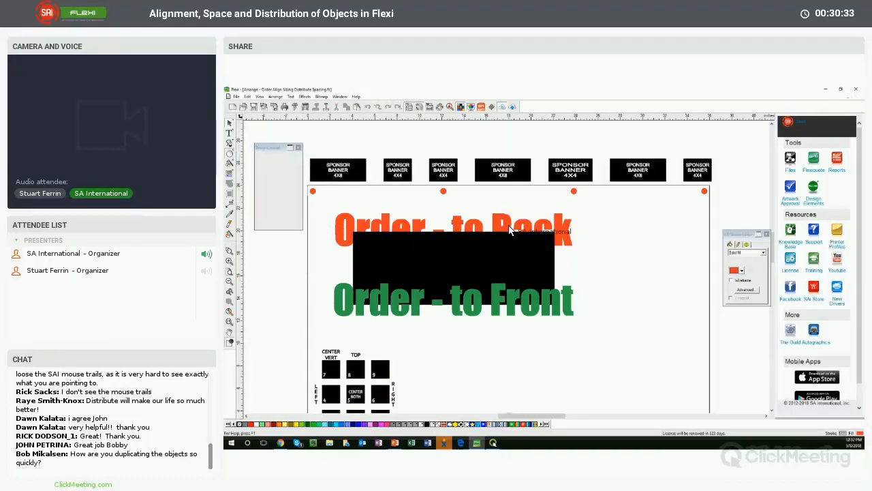
left_click_drag(601, 240, 671, 338)
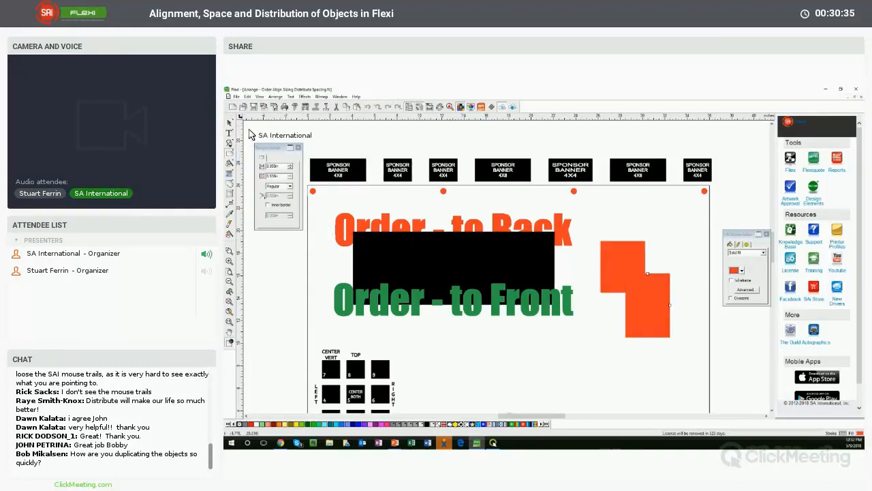
left_click(230, 123)
left_click(601, 242, "shift")
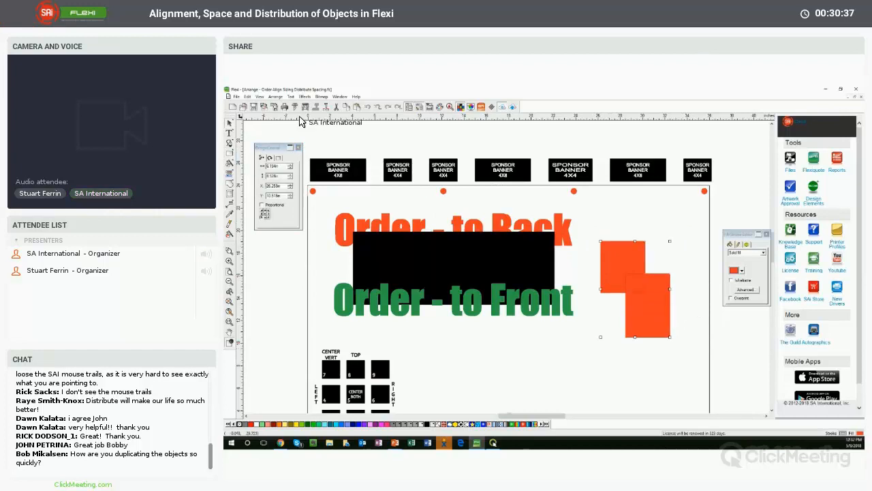
left_click(275, 97)
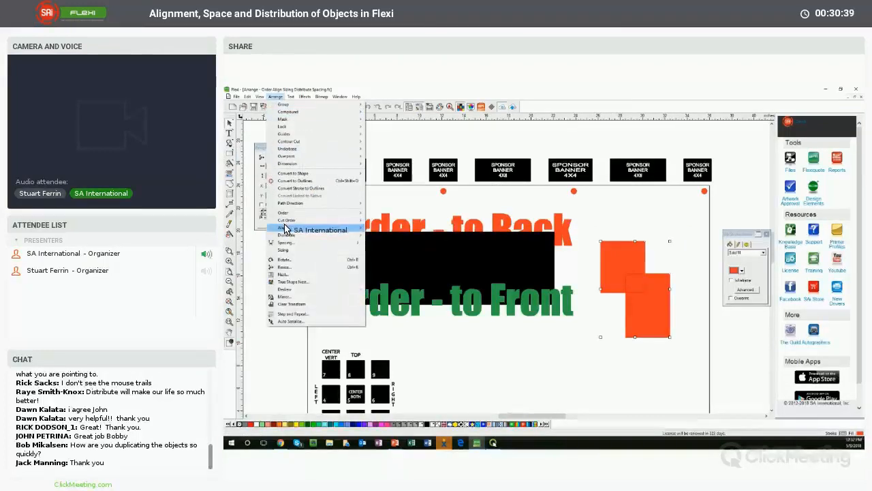
mouse_move(285, 229)
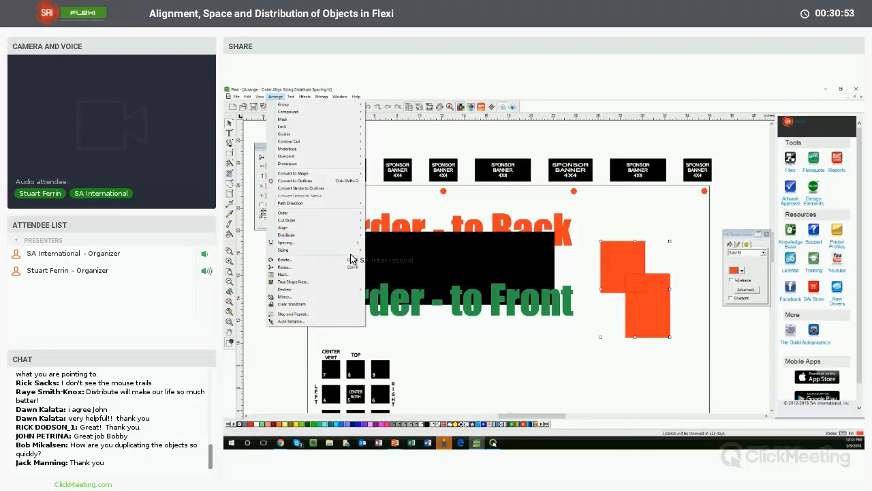
left_click(540, 97)
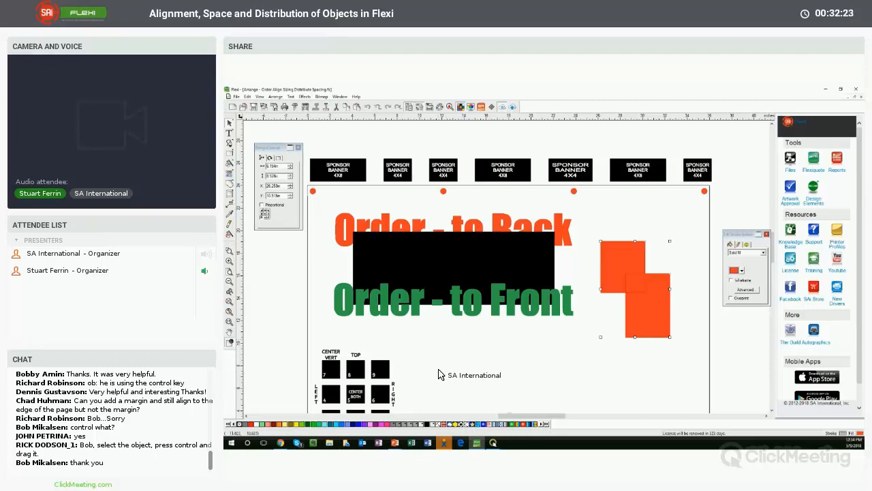
left_click(593, 255)
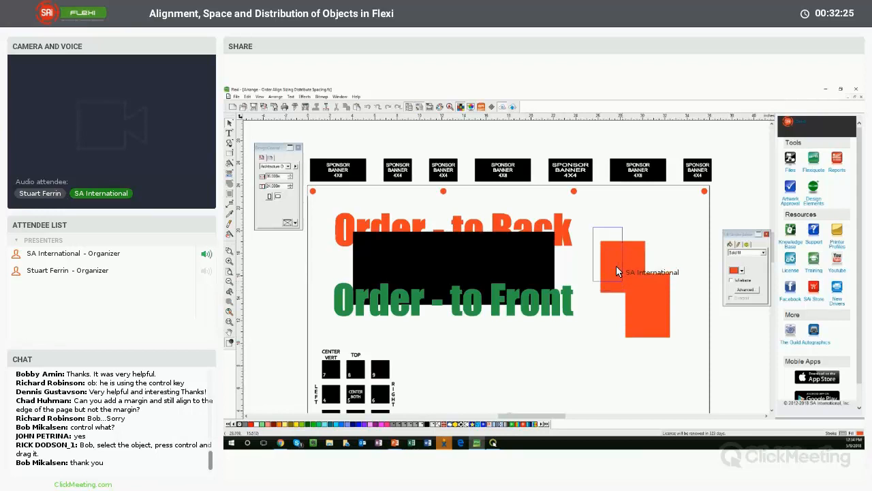
Step: Delete the smaller orange rectangle and the Order artwork, and move the remaining orange rectangle to the upper middle of the page
left_click(612, 257)
key("Delete")
left_click(633, 276)
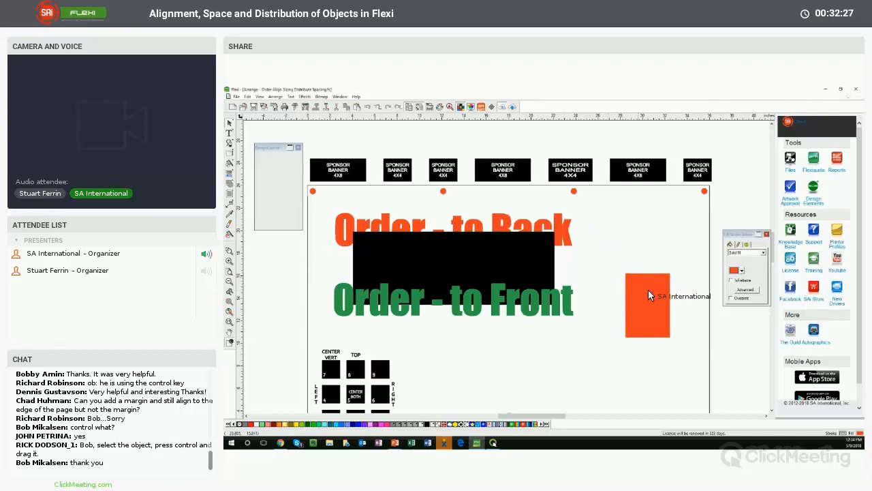
left_click_drag(650, 293, 648, 275)
left_click_drag(326, 204, 605, 346)
key("Delete")
left_click_drag(633, 301, 477, 265)
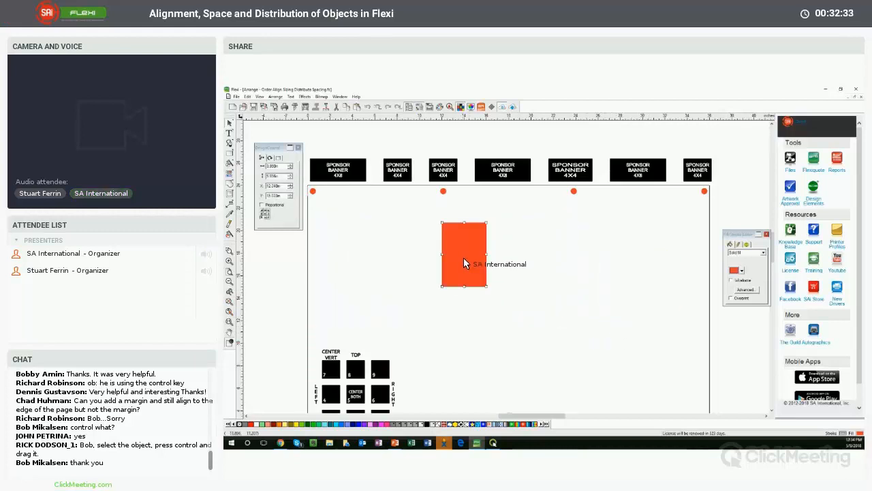
Step: Duplicate the orange rectangle, move the copy up and to the right of the original, and delete the copy
left_click(275, 96)
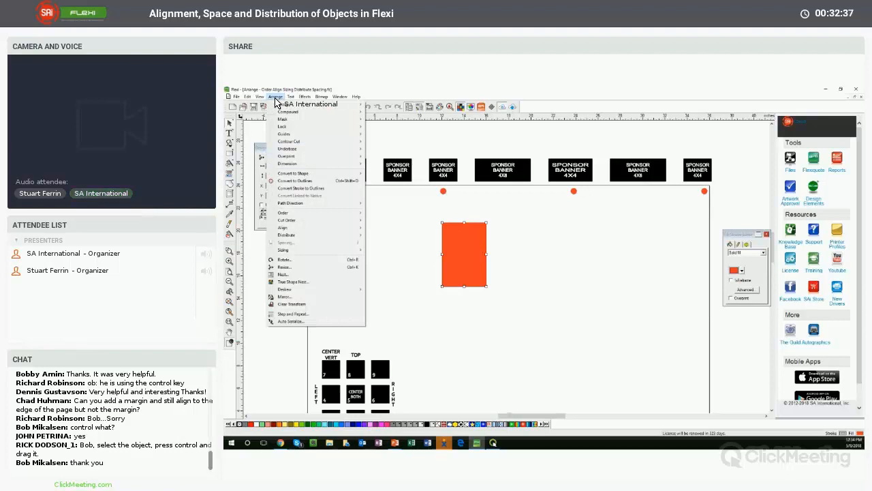
mouse_move(247, 97)
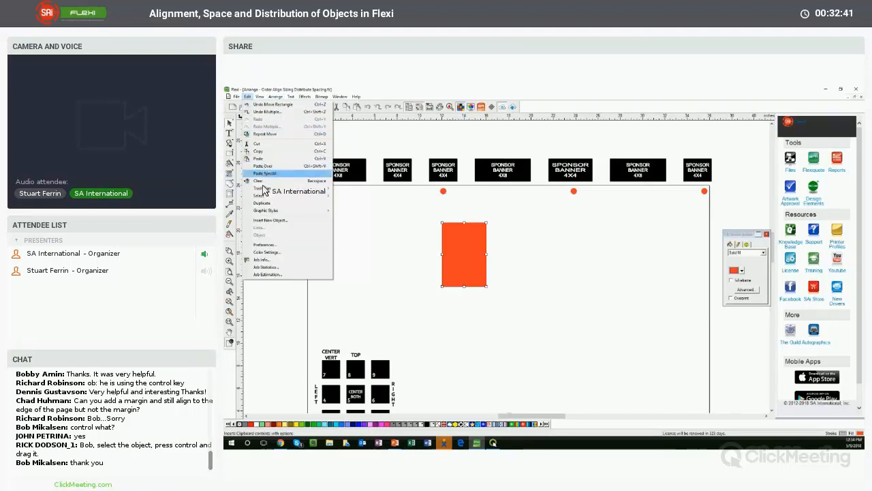
left_click(263, 204)
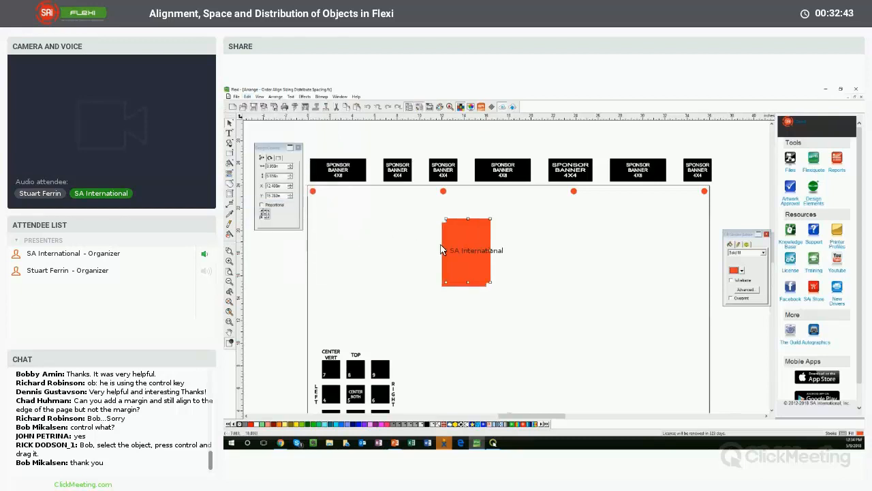
left_click_drag(464, 249, 504, 276)
left_click_drag(509, 272, 529, 229)
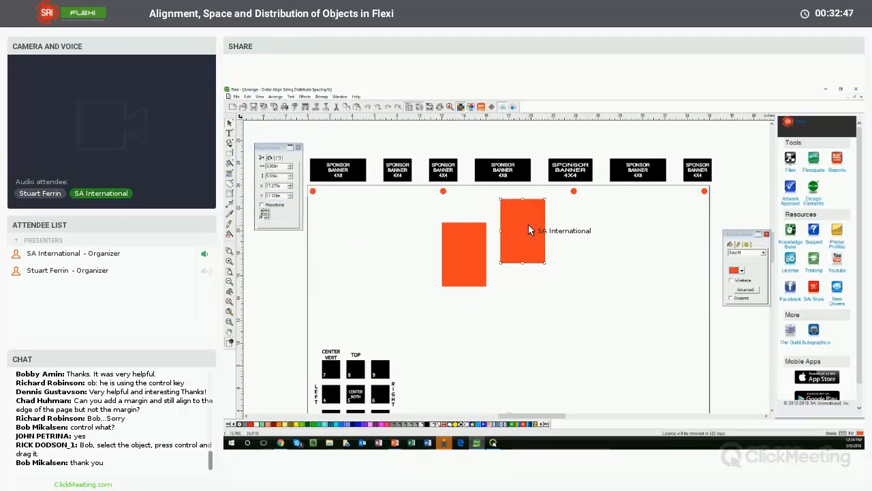
key("Delete")
Step: Copy the orange rectangle by moving it directly to the right of the original, and delete that copy
left_click(475, 243)
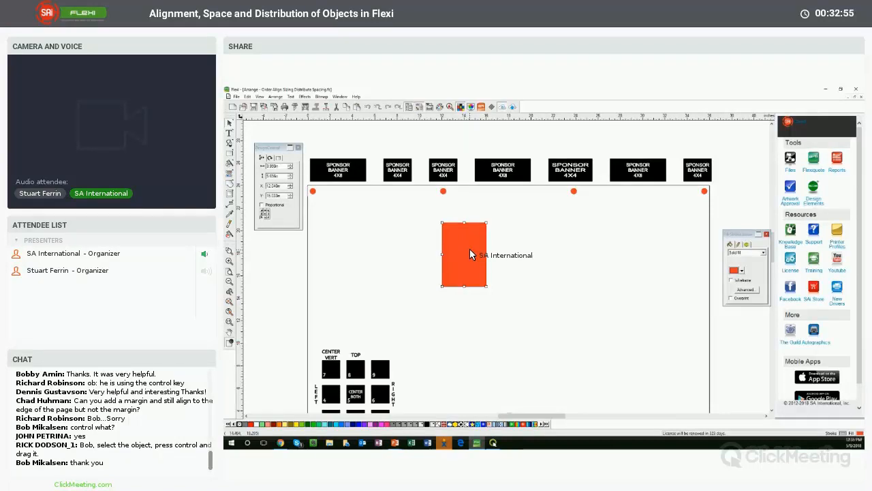
left_click_drag(470, 249, 546, 255)
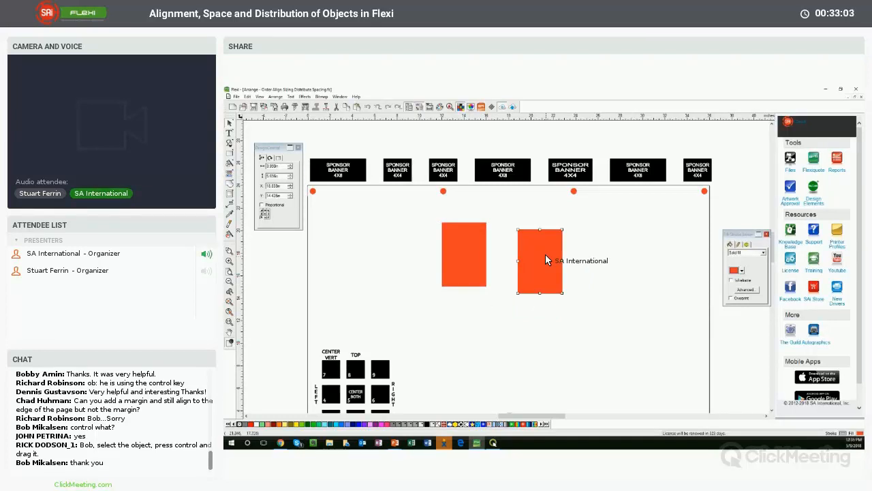
key("Delete")
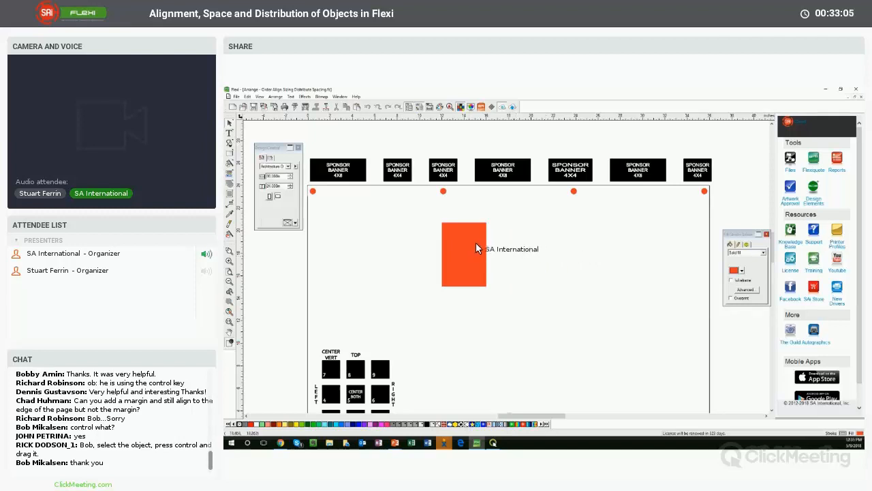
Step: Duplicate the orange rectangle from its own object commands, place the copy beside the original, and remove the copy
right_click(467, 243)
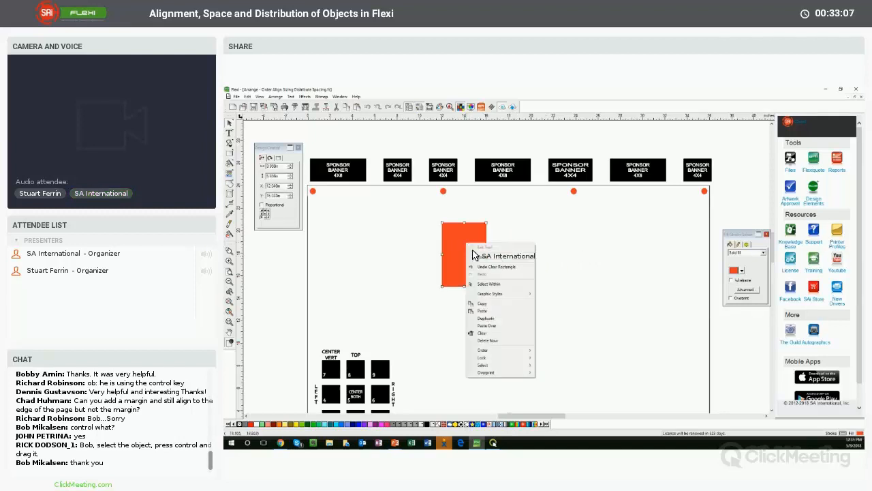
left_click(485, 318)
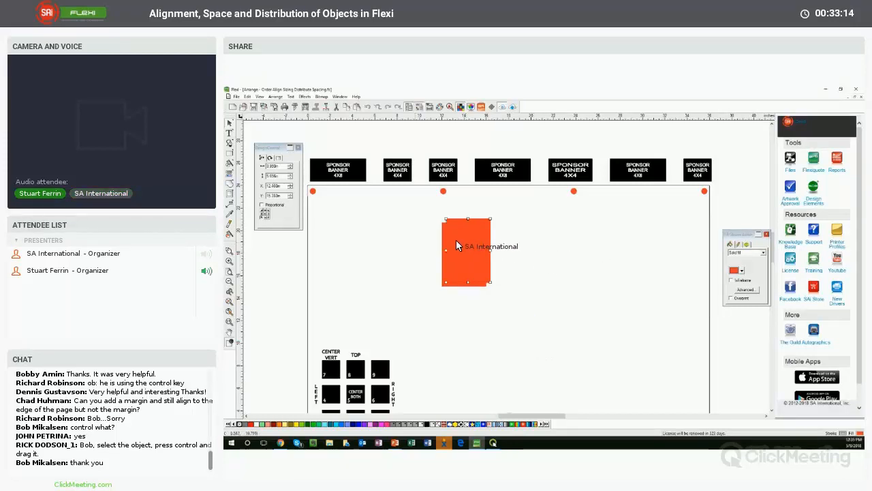
left_click_drag(456, 240, 523, 257)
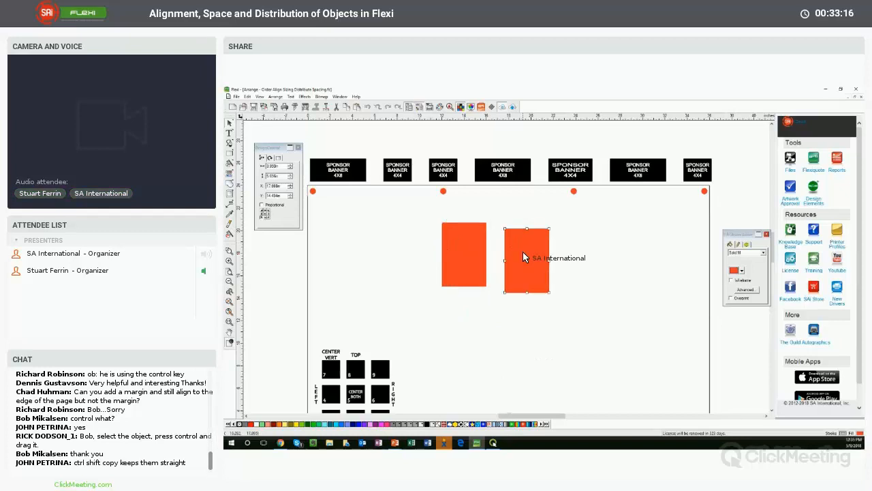
key("Delete")
Step: Shift the remaining orange rectangle down and to the left, and delete it from the page
left_click_drag(466, 249, 402, 273)
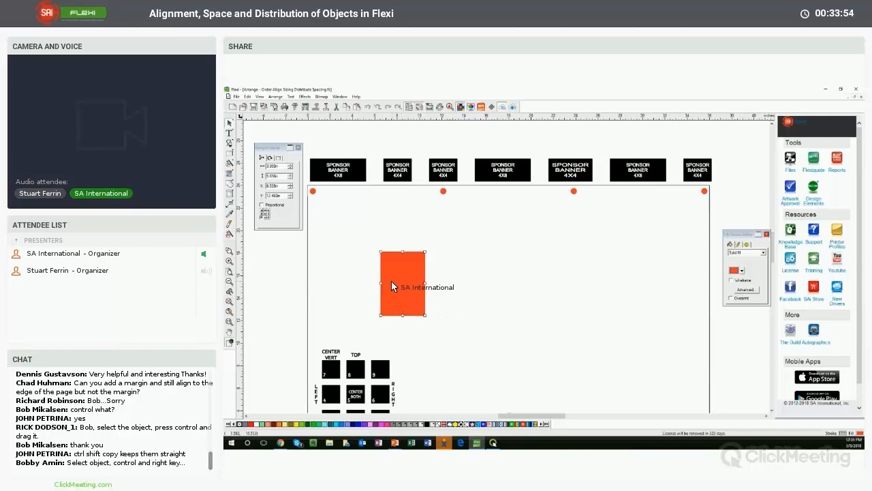
key("Delete")
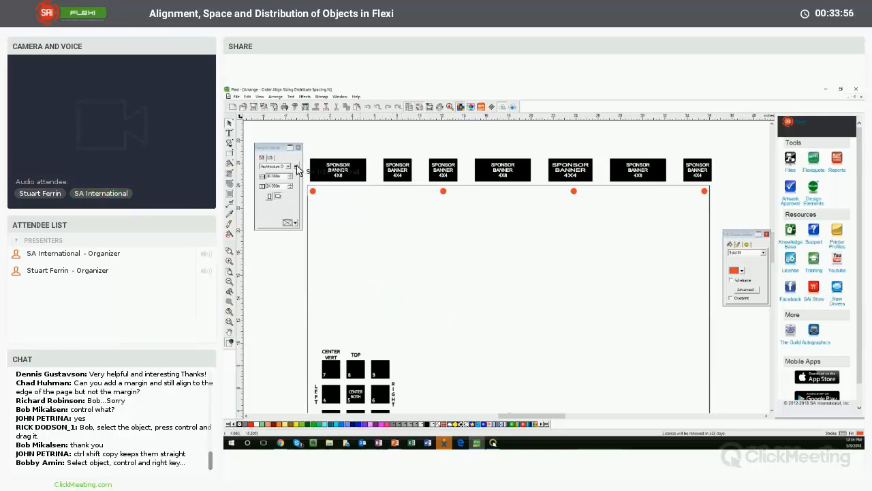
Step: Draw a vertical line about 1.1 in tall on the page's left edge below the first circle and place a copy on the right edge
left_click_drag(236, 250, 318, 228)
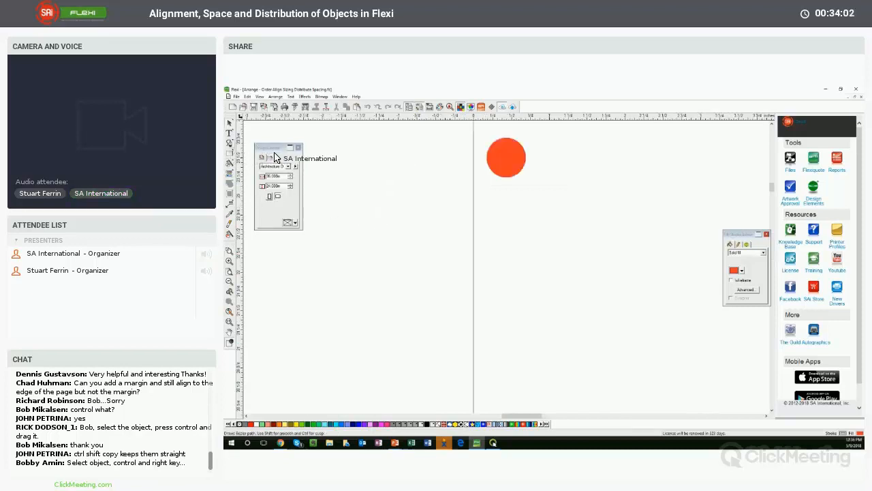
left_click(230, 143)
left_click(475, 190)
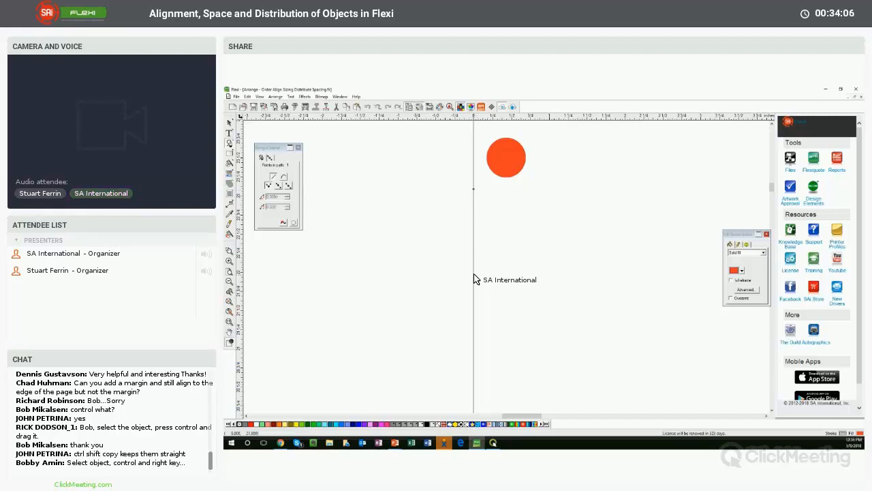
left_click(230, 122)
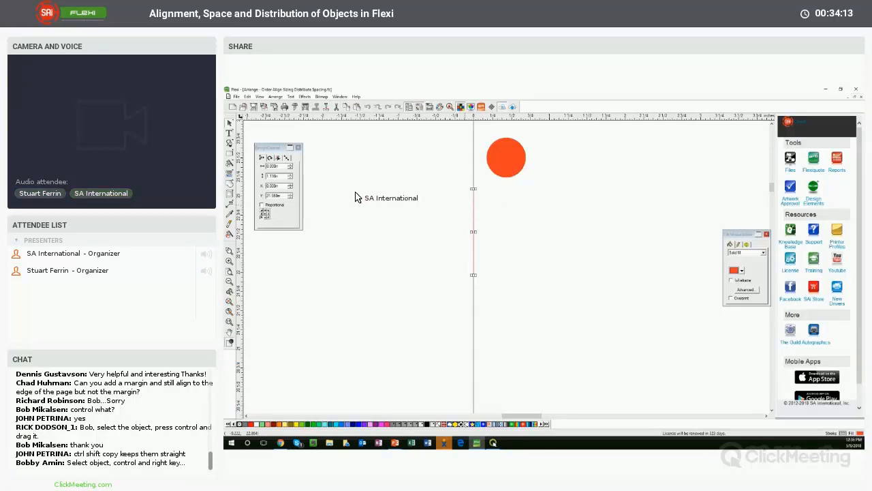
left_click(231, 312)
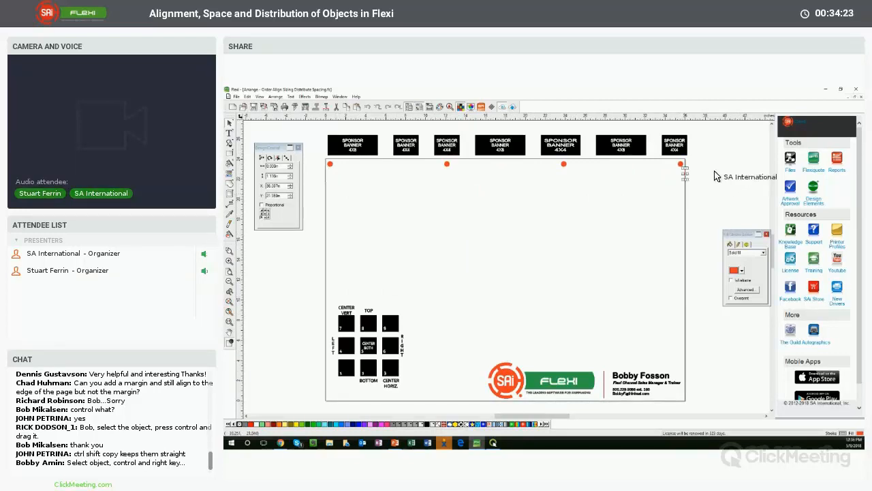
Step: Shift the second to fifth sponsor banners to the right and the last one to the left so their gaps are uneven
left_click(684, 141)
left_click_drag(658, 155, 662, 151)
left_click(582, 158)
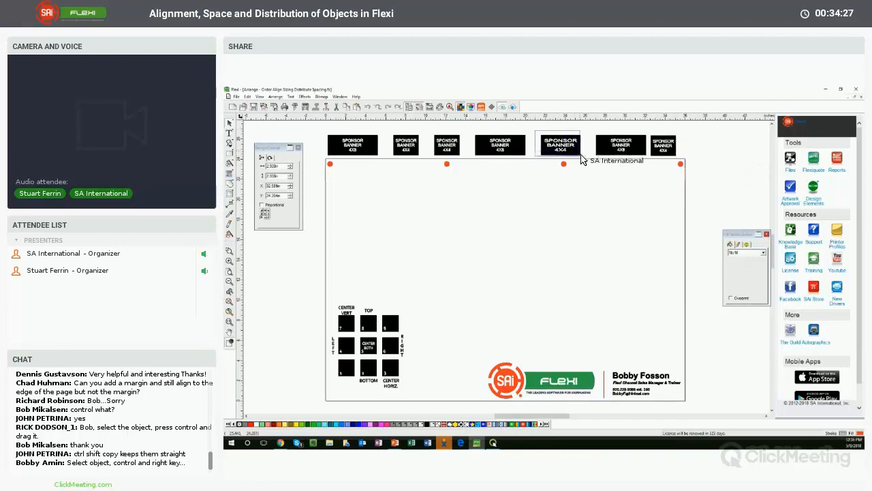
left_click_drag(574, 151, 584, 151)
left_click_drag(472, 133, 523, 150)
left_click_drag(430, 132, 459, 146)
left_click_drag(383, 128, 422, 159)
left_click_drag(400, 143, 415, 143)
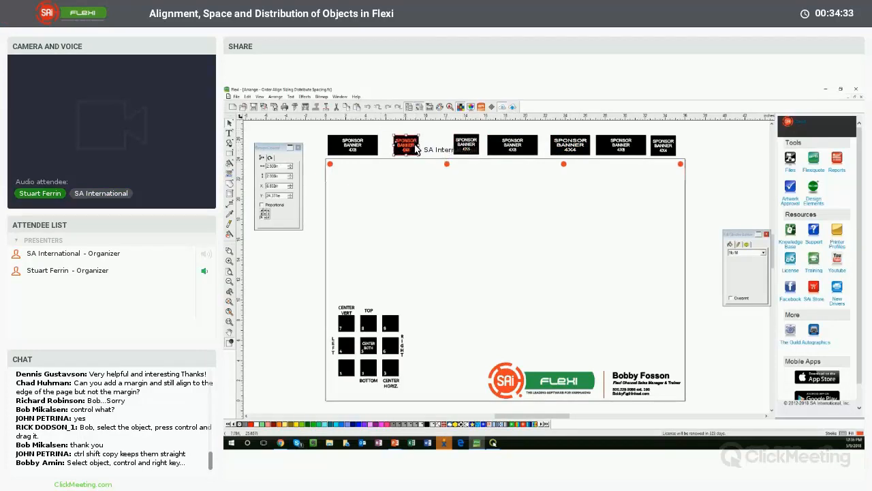
Step: Move all seven sponsor banners down onto the page, placing the first and last near the side edges and the other five between them
left_click(353, 144)
left_click_drag(347, 143, 355, 183)
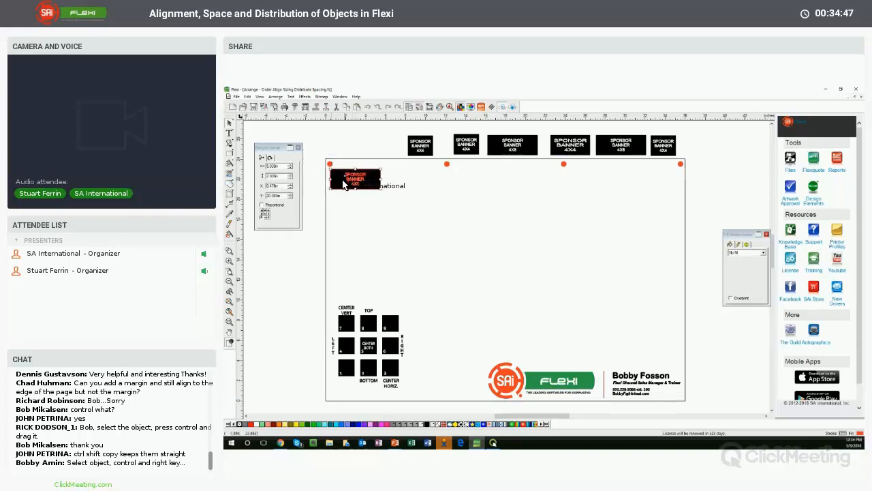
left_click_drag(663, 148, 671, 185)
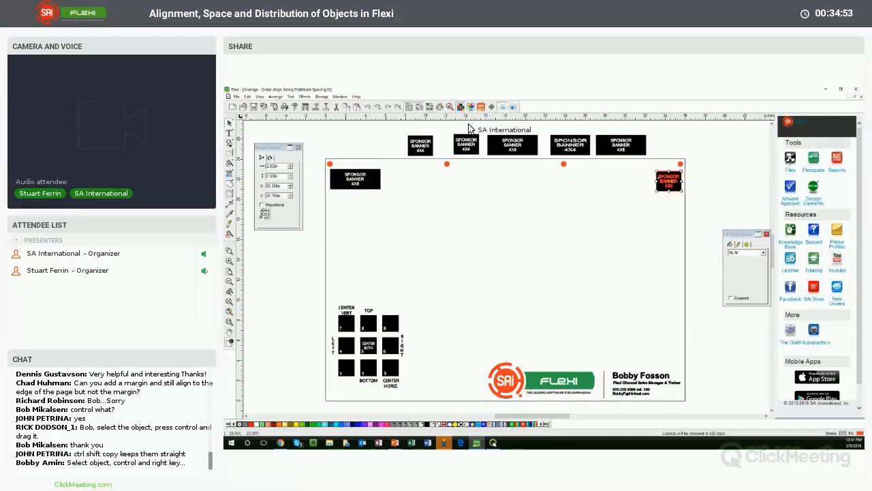
left_click_drag(397, 126, 648, 163)
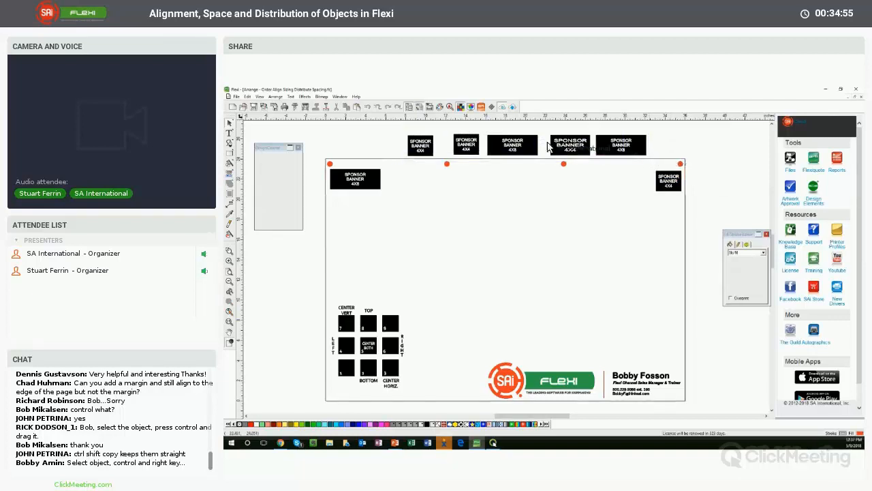
left_click_drag(516, 144, 502, 179)
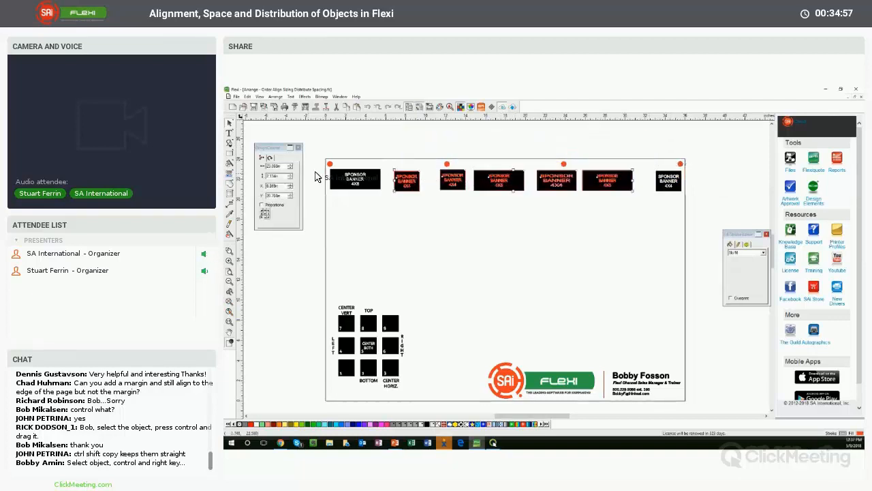
Step: Delete the row of four orange circles along the top of the page
left_click_drag(319, 166, 708, 211)
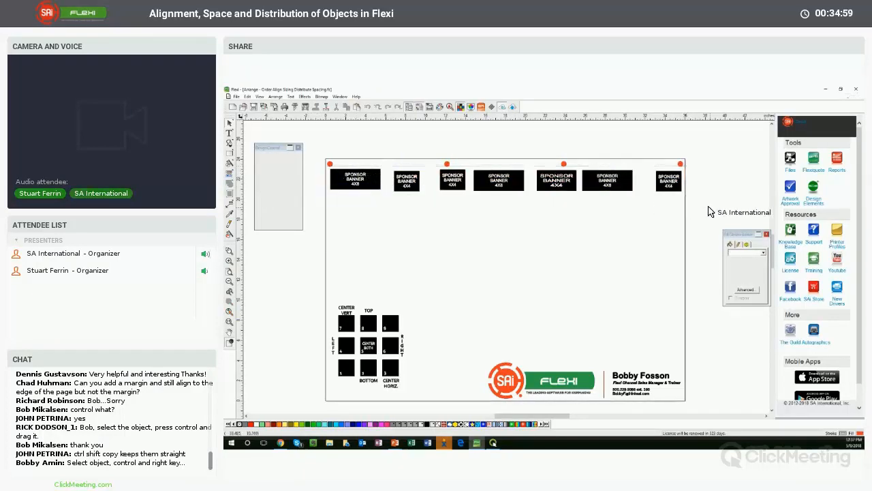
left_click_drag(324, 142, 696, 166)
left_click(696, 166)
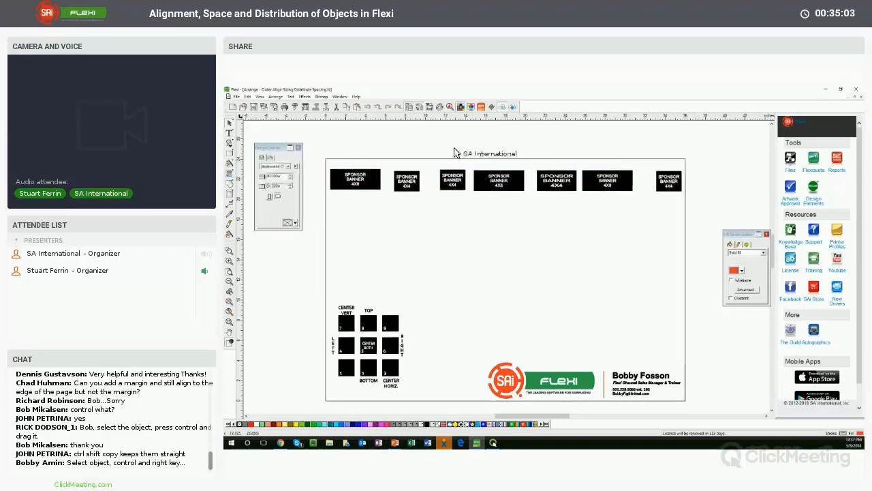
Step: Select the seven sponsor banners with the two page-edge lines and apply even horizontal Spacing between them
left_click_drag(319, 153, 698, 210)
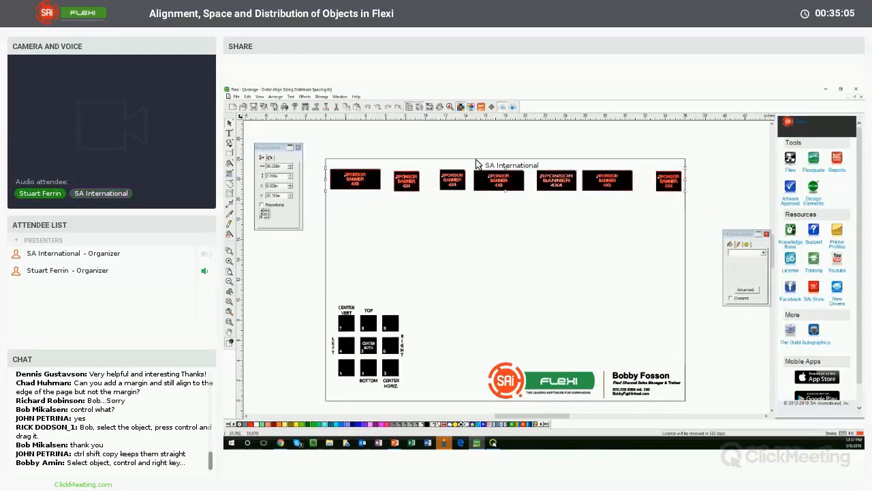
left_click(274, 96)
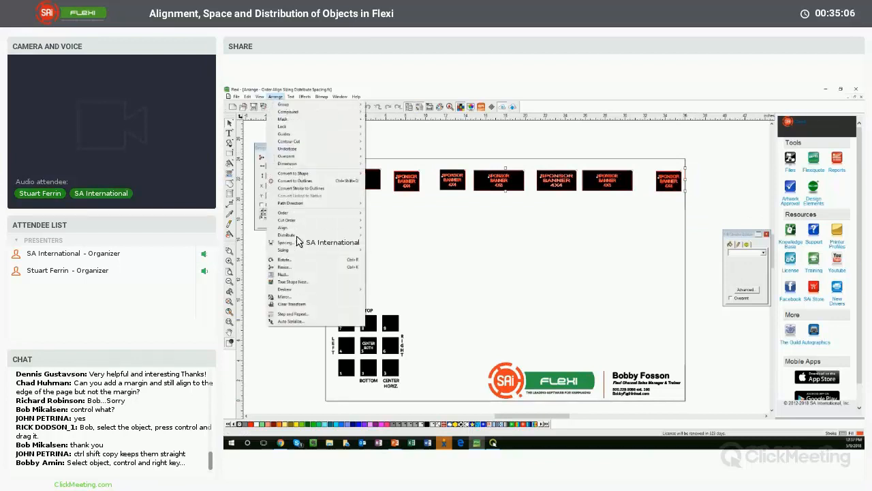
mouse_move(296, 251)
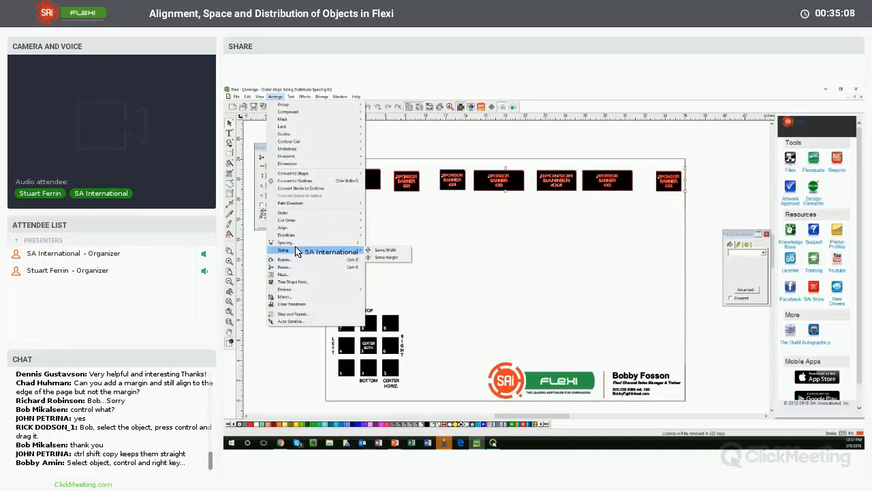
left_click(288, 242)
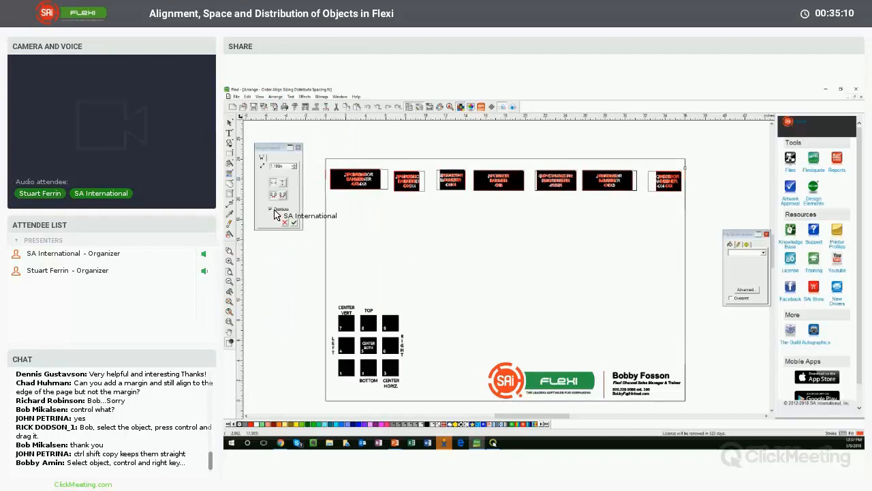
left_click(294, 225)
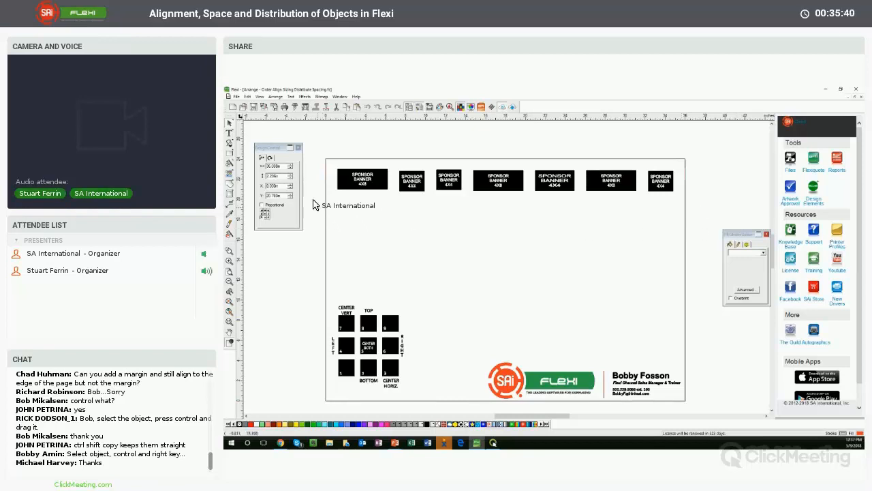
Step: Draw two overlapping orange rectangles below the banners, one about 3.5 in wide and one about 6 by 3.9 in
left_click_drag(276, 147, 277, 138)
left_click(230, 154)
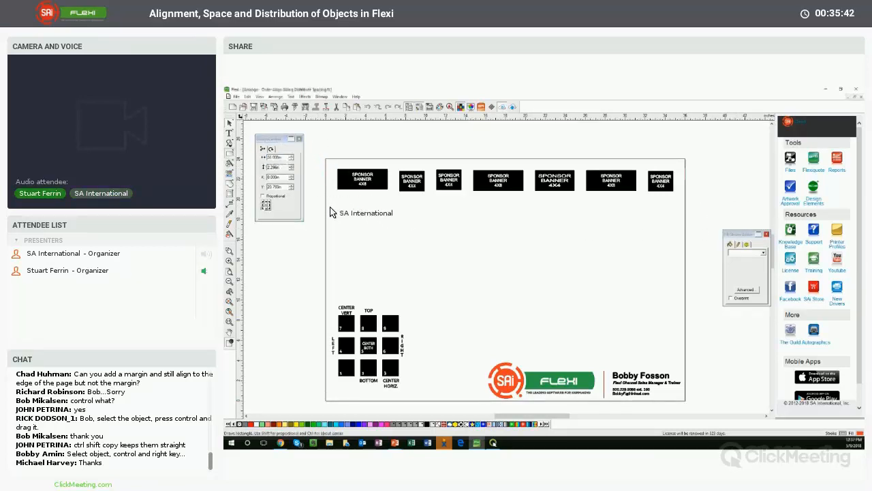
mouse_move(368, 230)
left_mouse_down()
mouse_move(403, 266)
mouse_move(461, 292)
left_mouse_up()
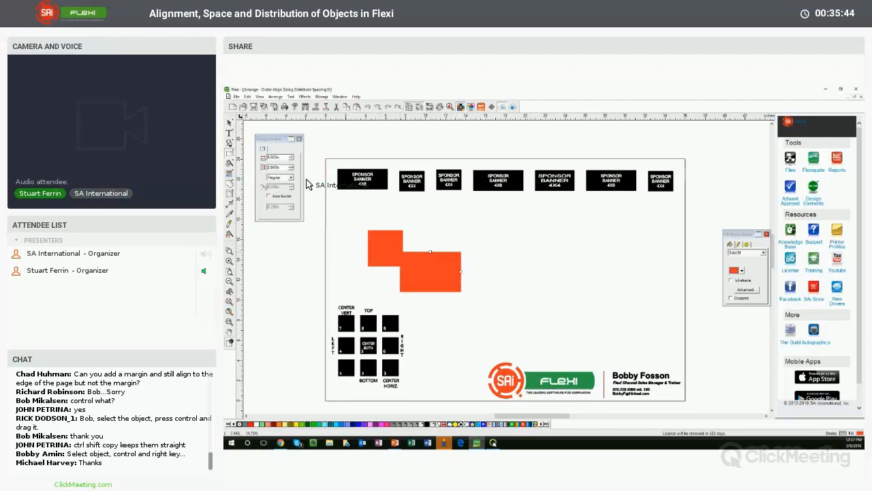
Step: Delete the larger orange rectangle and select the smaller one
left_click(229, 123)
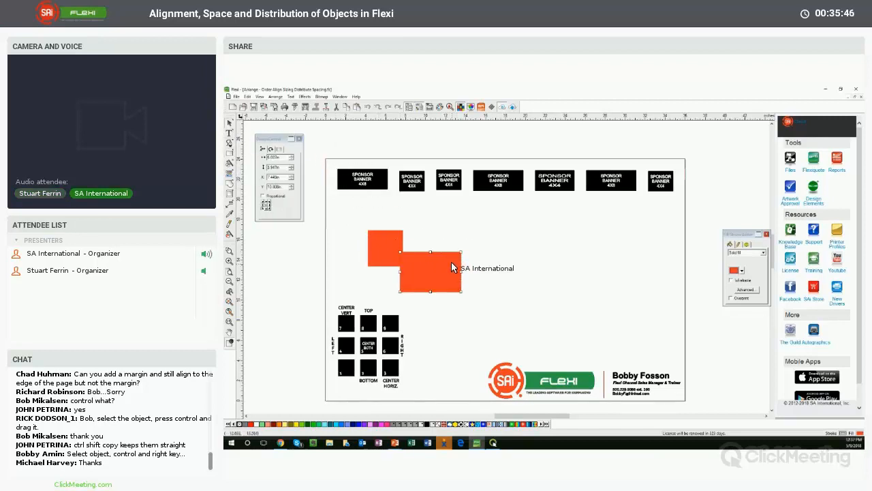
key("Delete")
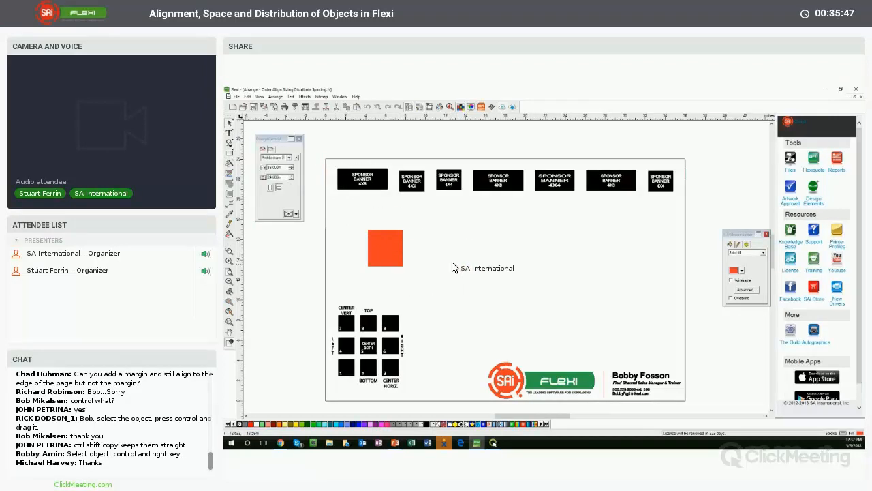
left_click(387, 250)
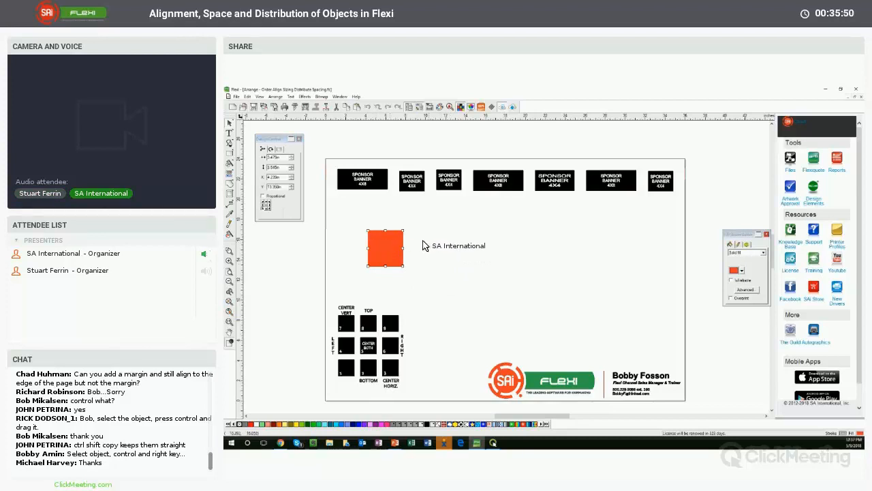